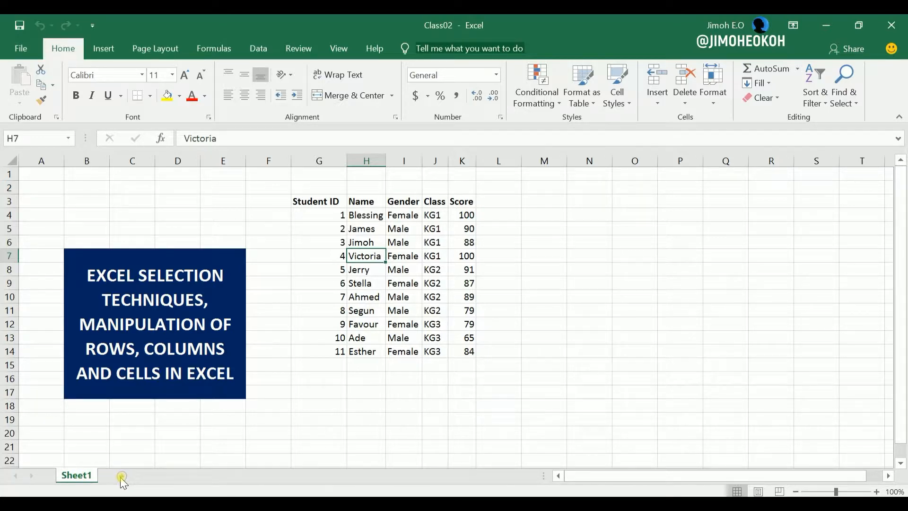
Step: Add a second worksheet to the workbook and rename Sheet1 as Class02
left_click(121, 477)
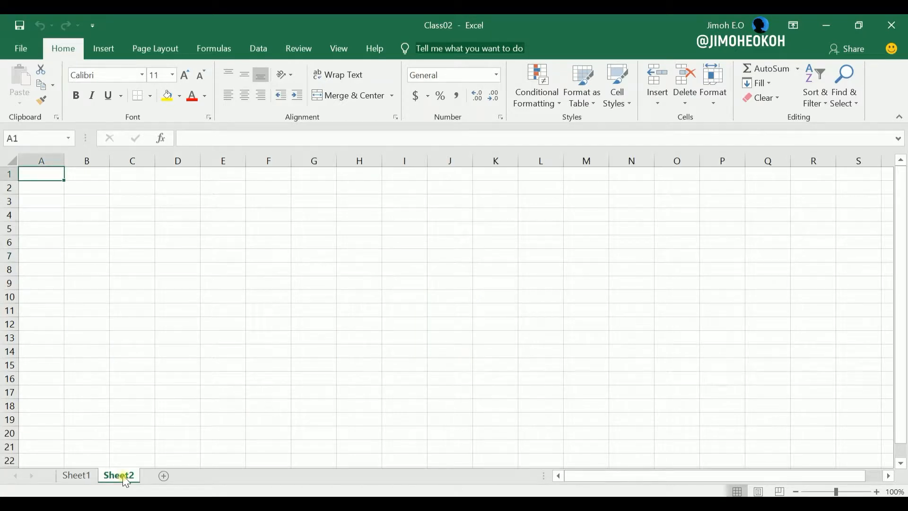
left_click(73, 474)
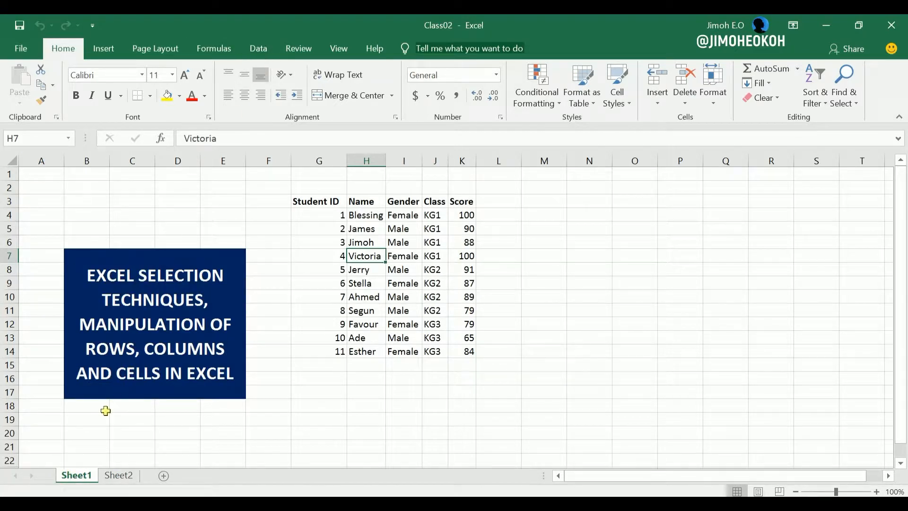
right_click(86, 474)
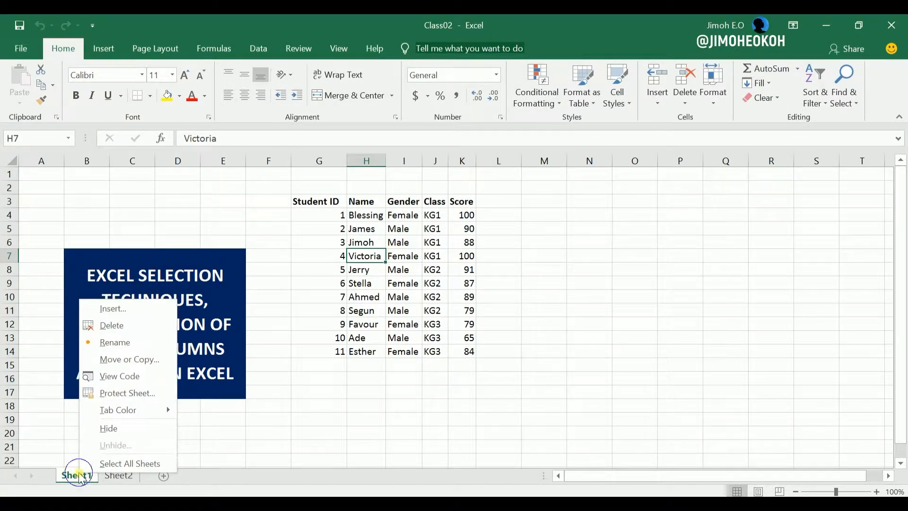
left_click(122, 341)
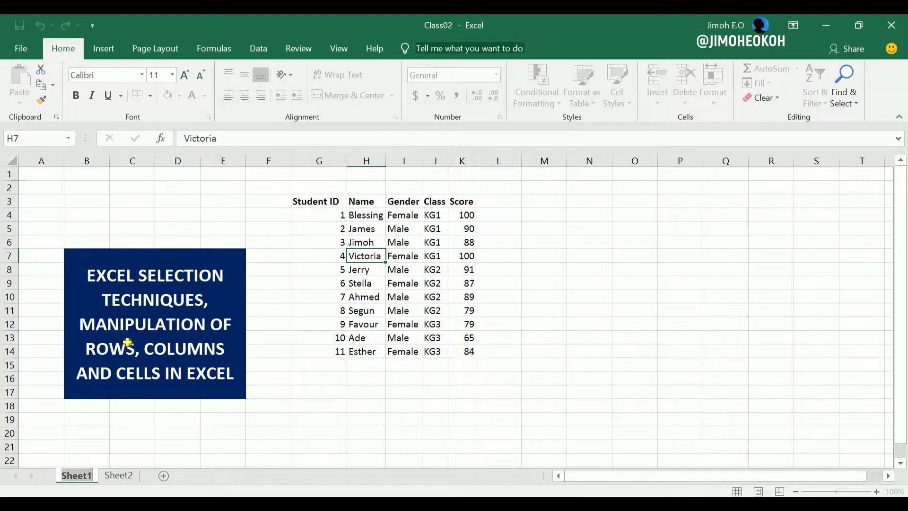
type("Class02")
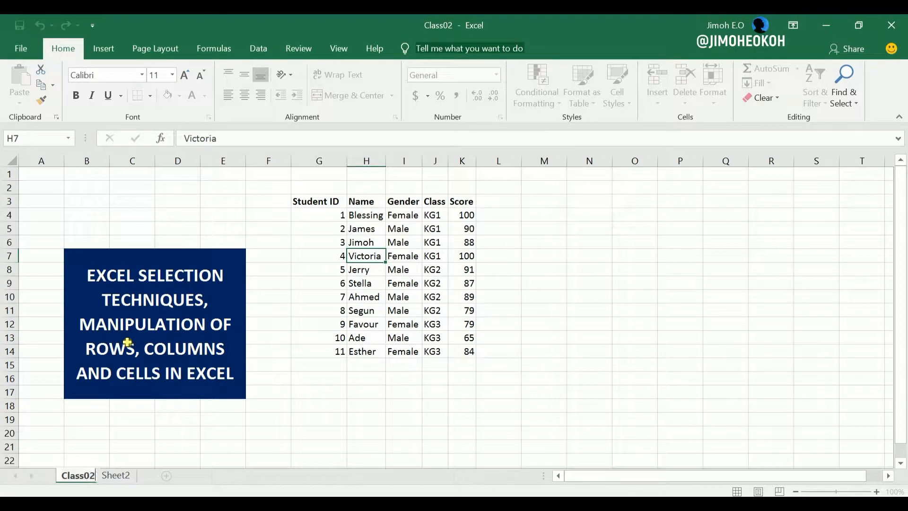
Step: Rename Sheet2 as Class03
left_click(124, 476)
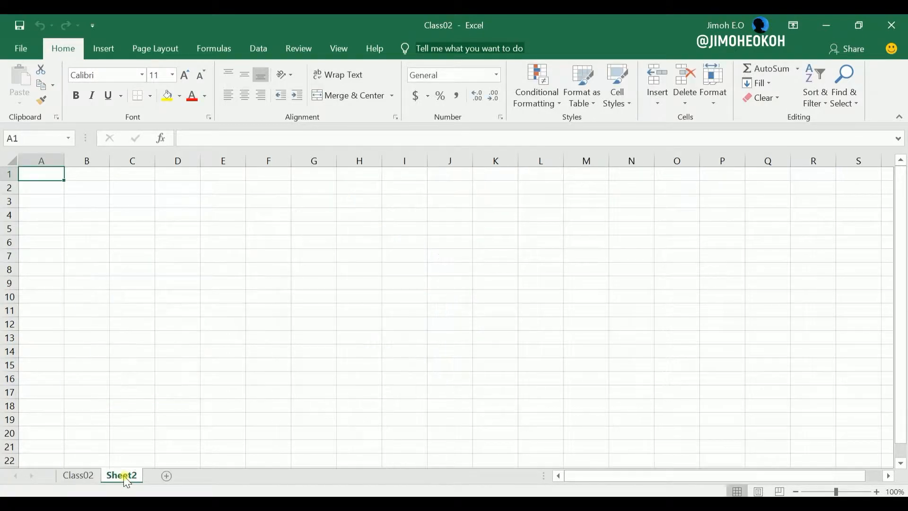
right_click(126, 481)
left_click(186, 345)
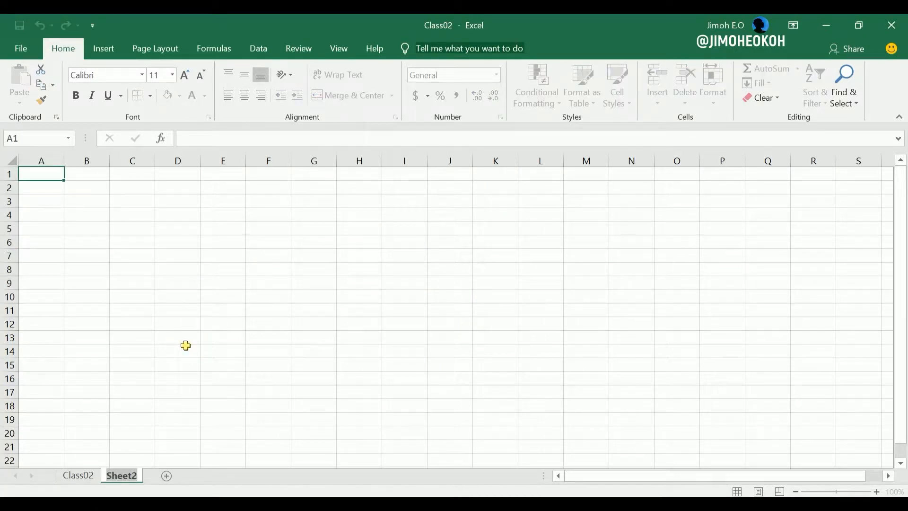
type("Class03")
left_click(184, 365)
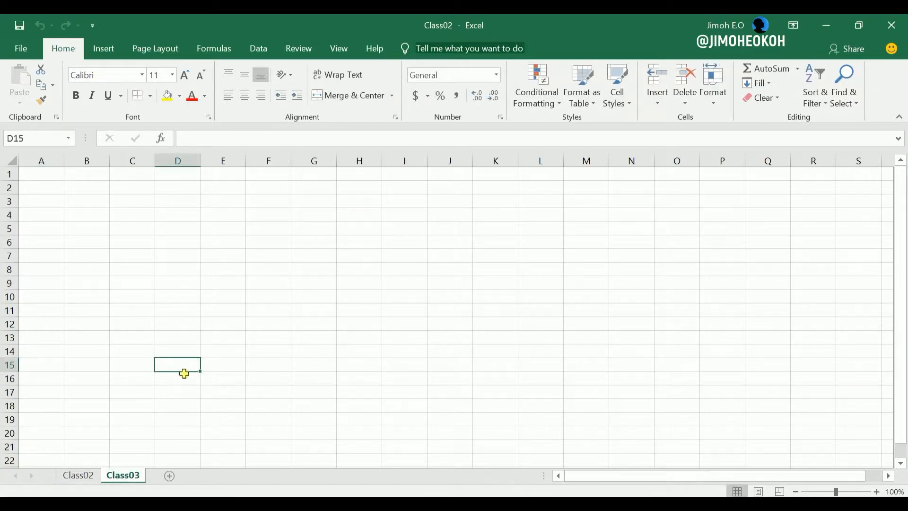
left_click(171, 232)
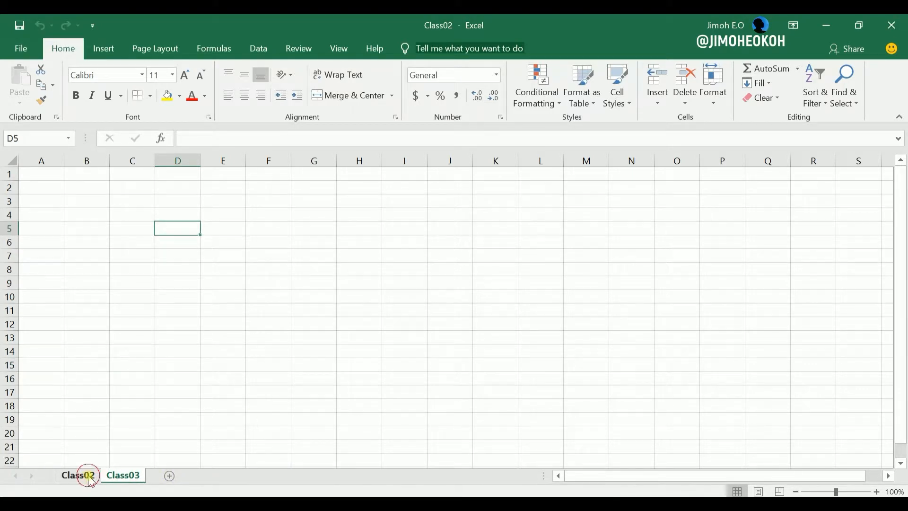
left_click(89, 478)
left_click(123, 476)
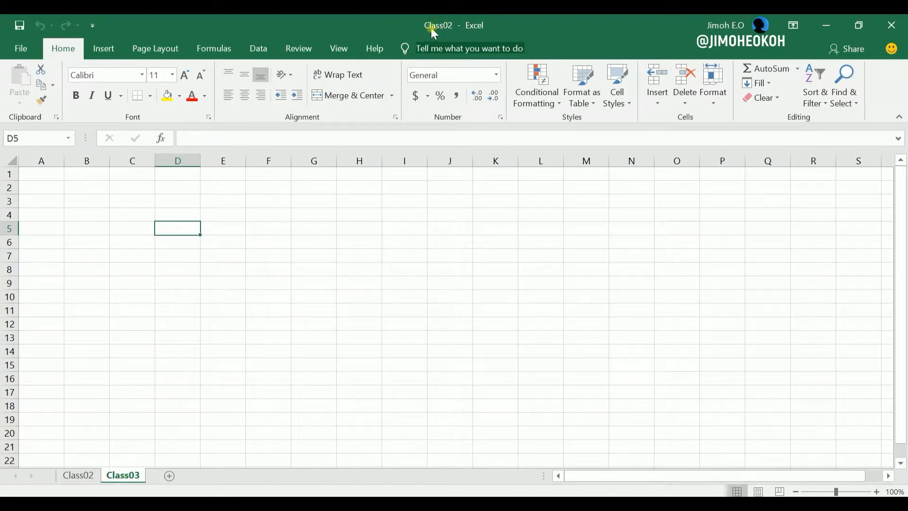
Step: Save a copy of the workbook as MS_Excel_Workbook in the Tutorials folder, in Excel Workbook format
left_click(17, 49)
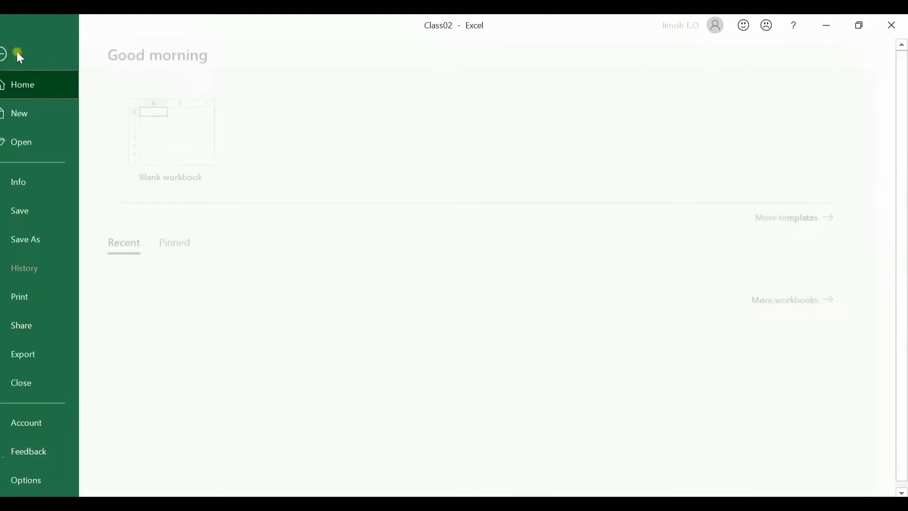
left_click(49, 237)
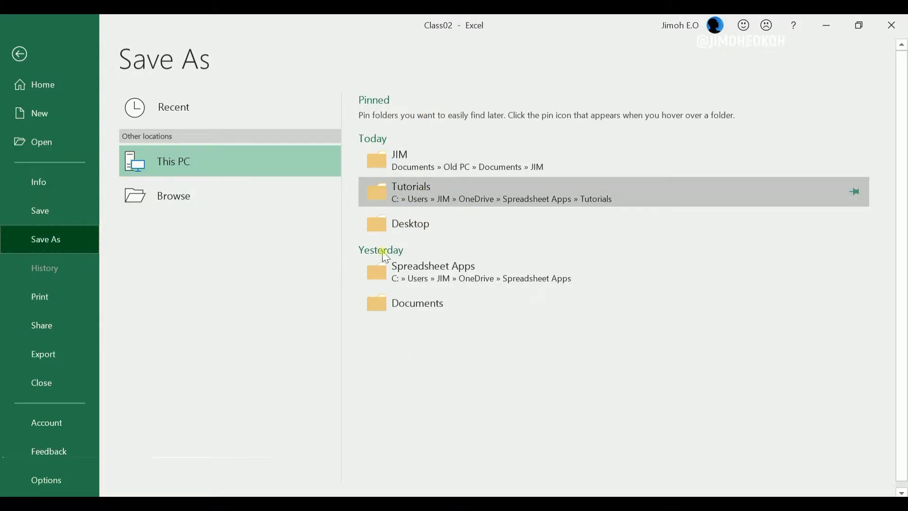
left_click(434, 192)
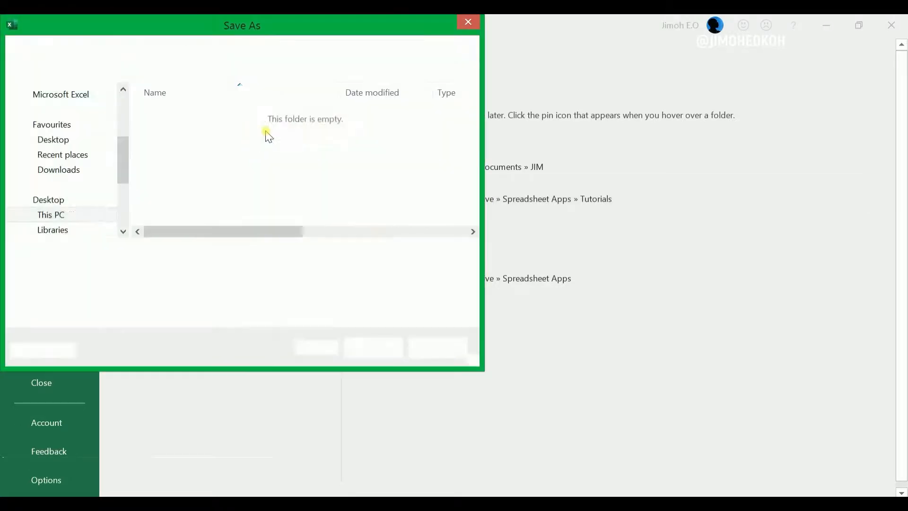
left_click_drag(123, 160, 121, 186)
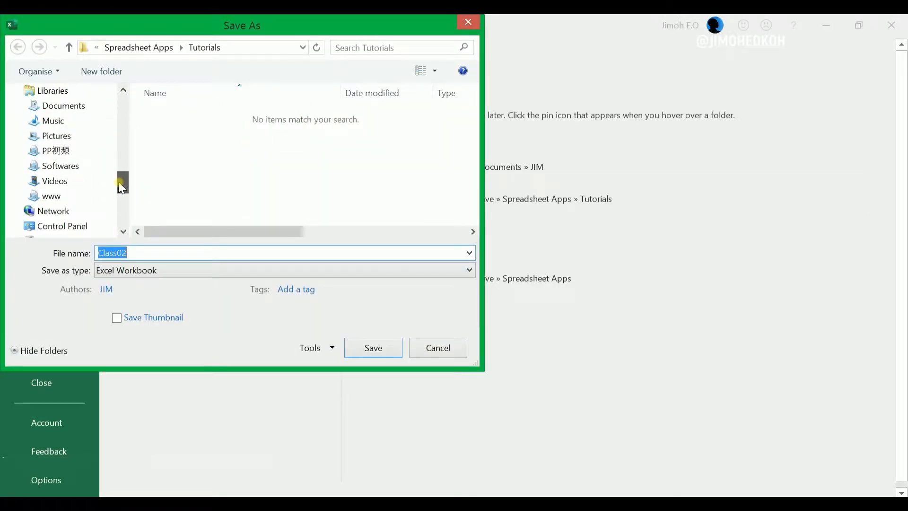
left_click_drag(180, 250, 96, 256)
type("MS_Excel_Workbook")
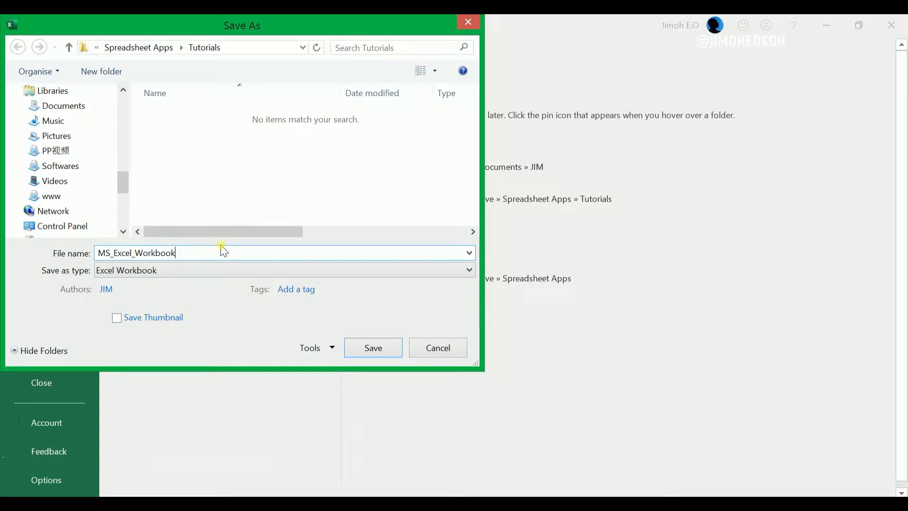
left_click(364, 346)
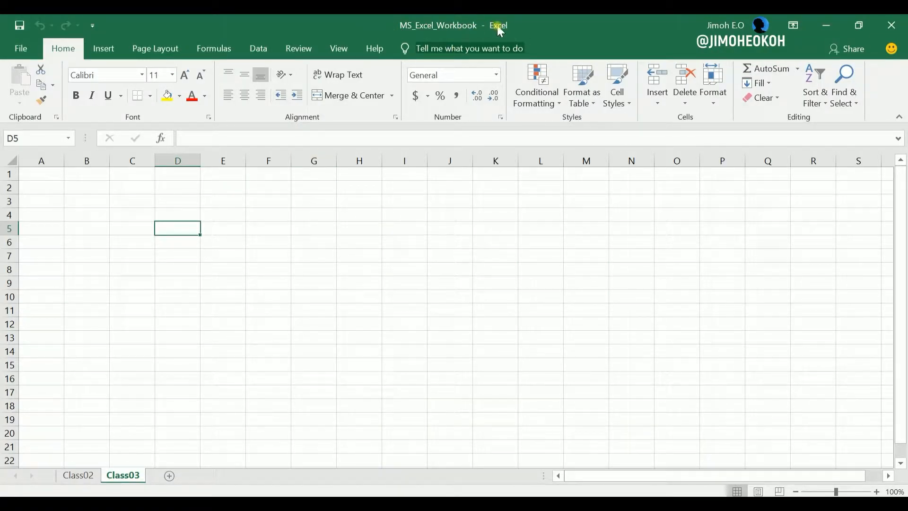
Step: Examine the contents of the Class02 and Class03 worksheets by switching between them
left_click(82, 478)
left_click(123, 479)
left_click(77, 476)
left_click(124, 475)
left_click(88, 478)
left_click(124, 476)
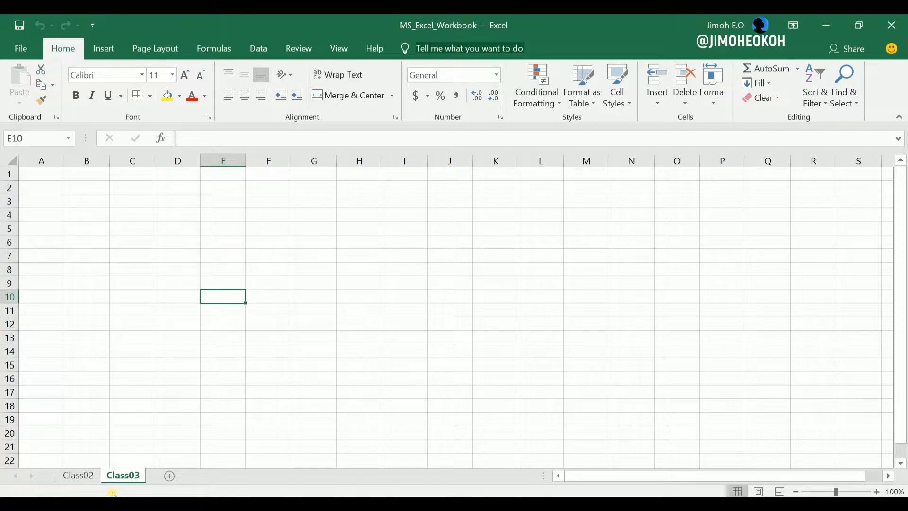
left_click(88, 476)
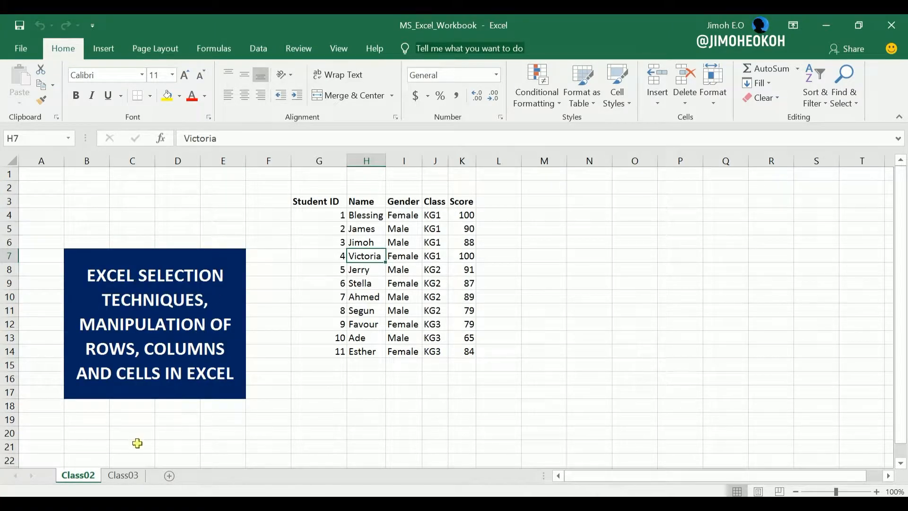
left_click(134, 476)
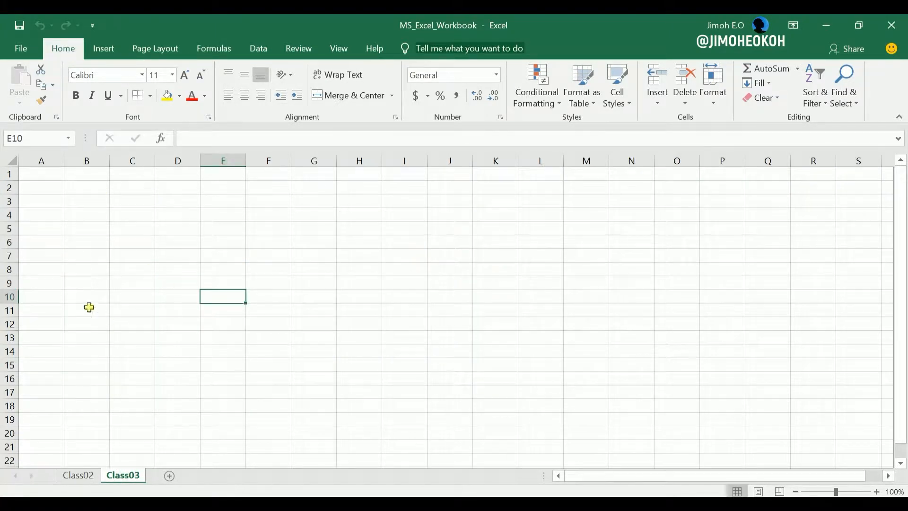
left_click(96, 477)
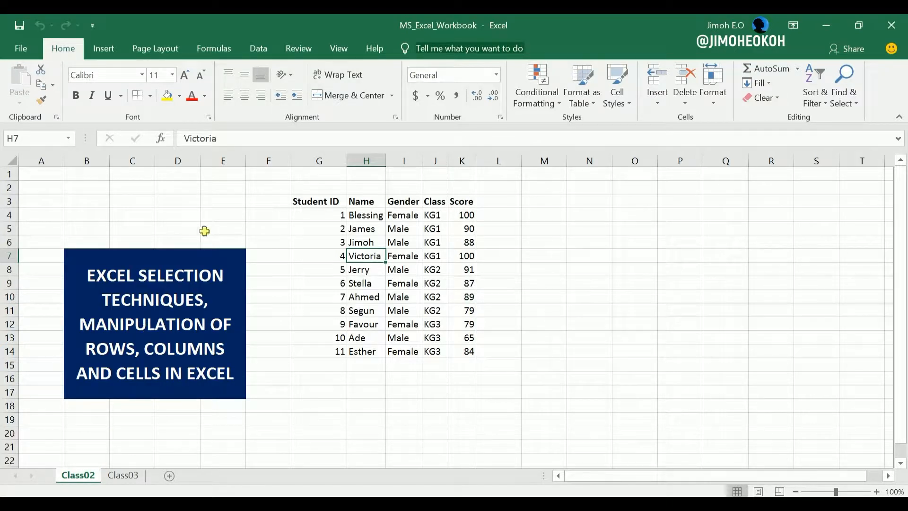
left_click(124, 475)
Step: Copy the merged blue title block from the Class02 sheet and paste it at cell B5 of Class03
left_click(80, 477)
left_click(151, 305)
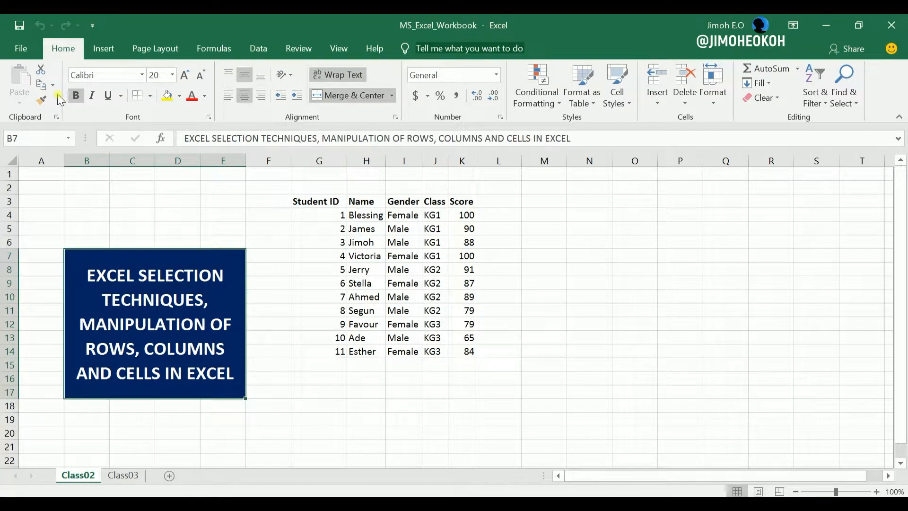
left_click(42, 85)
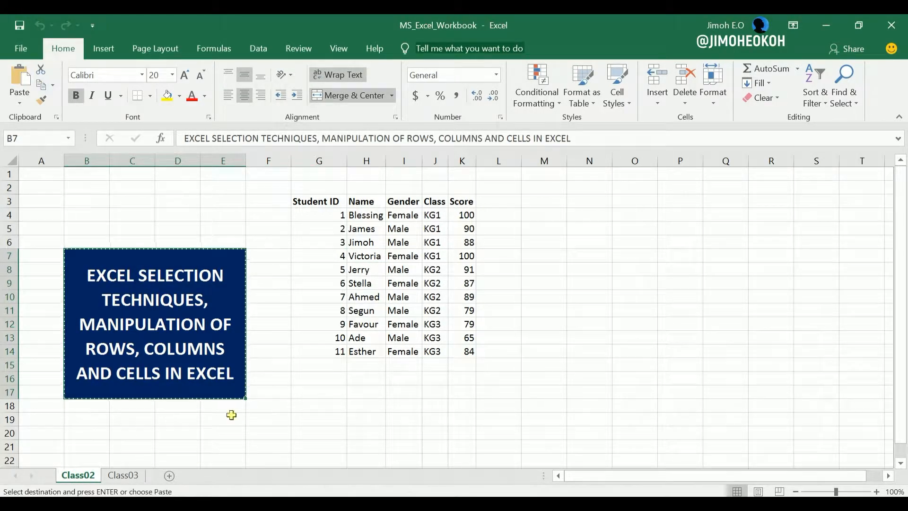
left_click(123, 475)
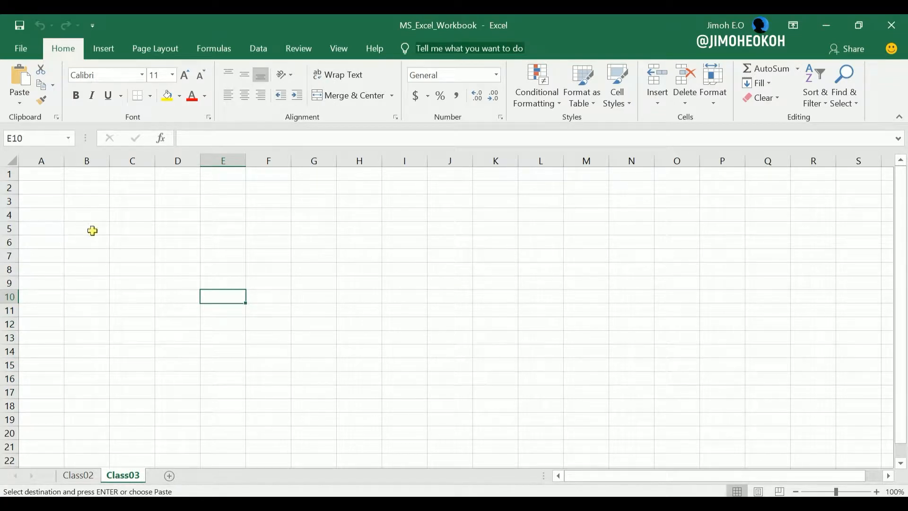
left_click(81, 229)
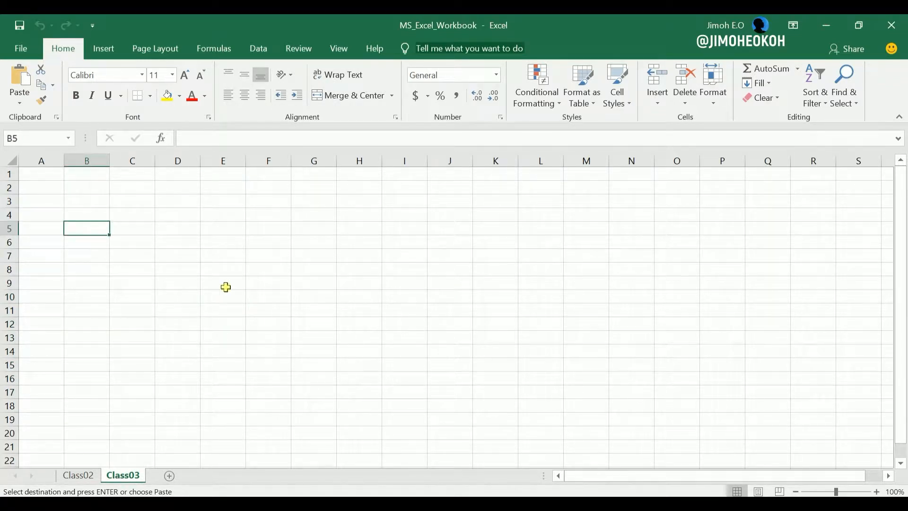
key("ctrl+v")
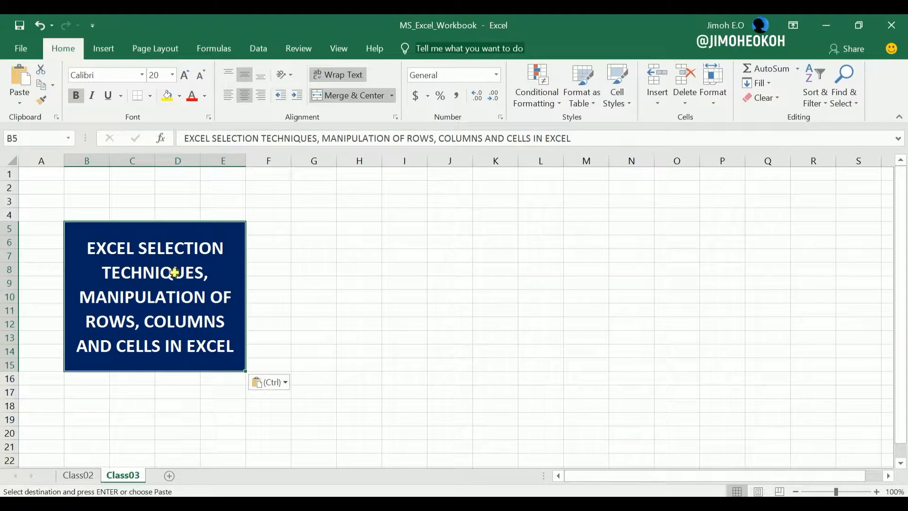
key("Escape")
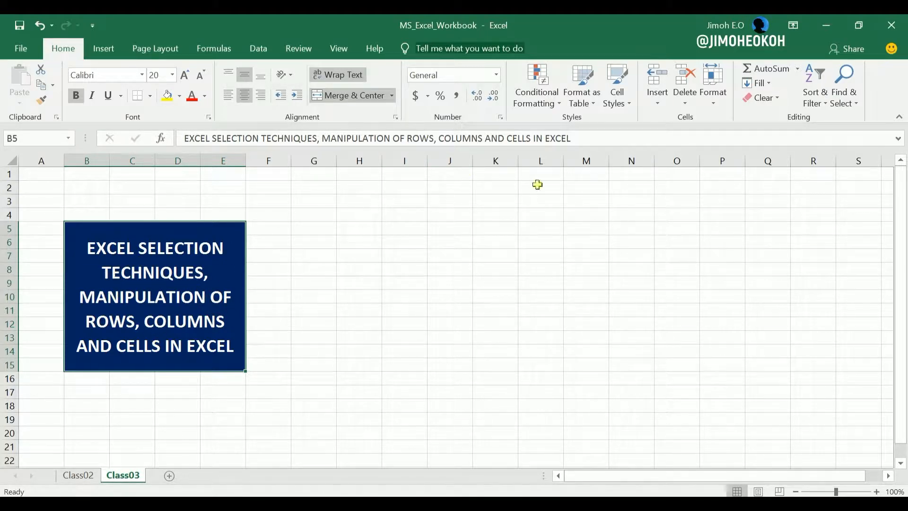
Step: Replace the title block's text on Class03 with "CELL REFERENCING, AUTOFILL, SORT & FILTER, SEARCH & REPLACE"
left_click_drag(578, 137, 183, 148)
type("CELL REFERENCING, AUTOFILL, SORT & FILTER, SEARCH & REPLACE")
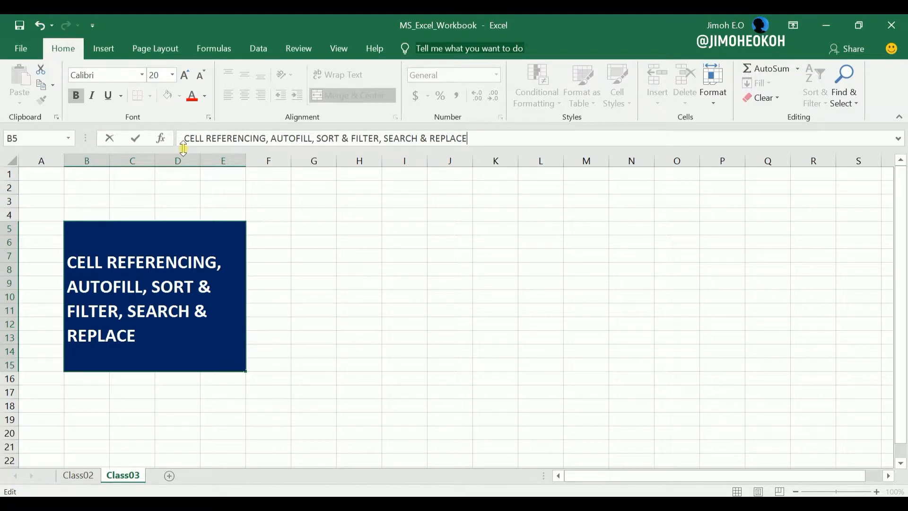
key("Return")
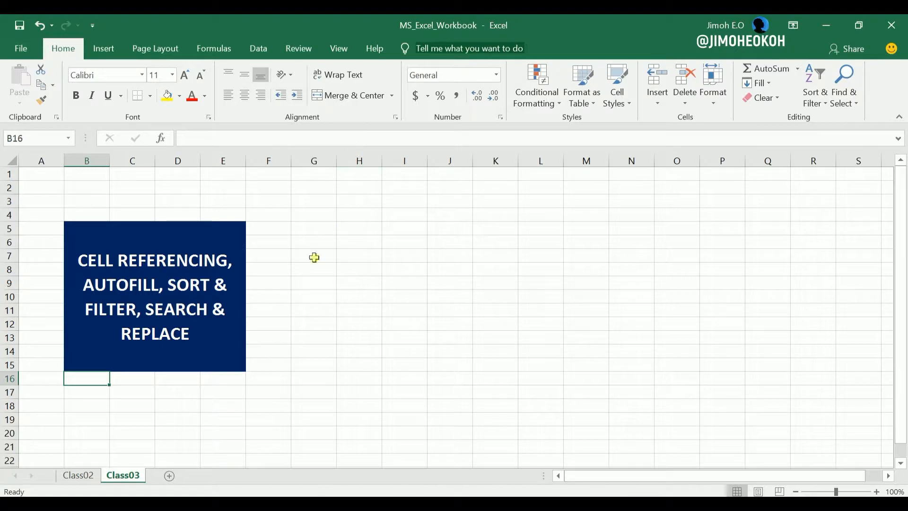
left_click(300, 284)
left_click_drag(317, 181, 796, 440)
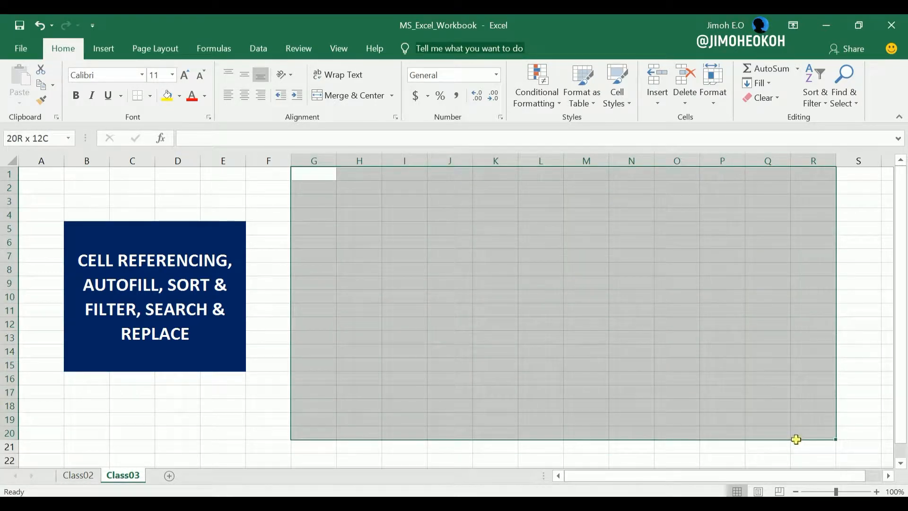
left_click(75, 477)
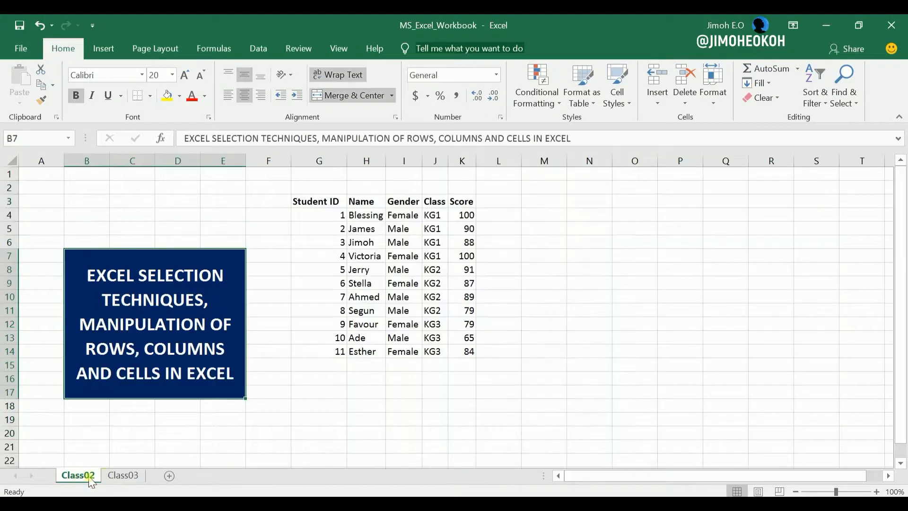
left_click(124, 476)
left_click(378, 231)
left_click_drag(317, 188, 787, 436)
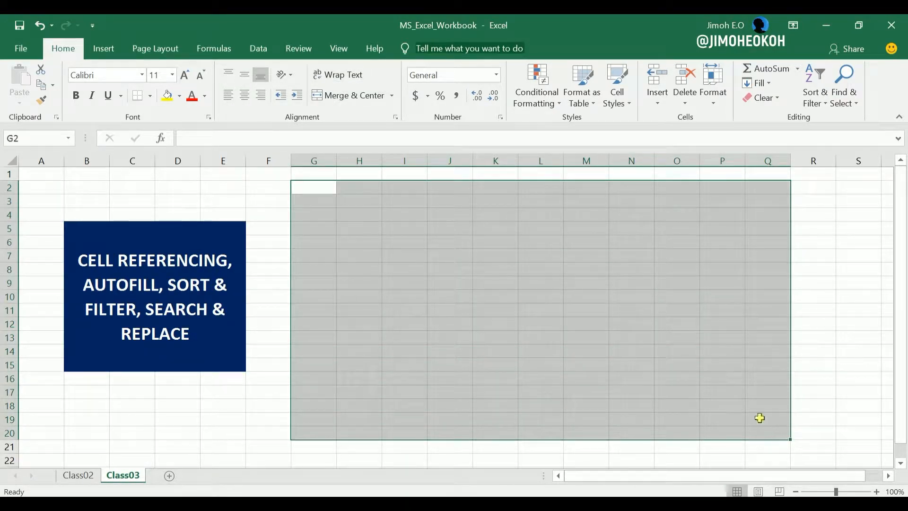
left_click(411, 217)
left_click_drag(319, 198, 753, 435)
left_click(443, 235)
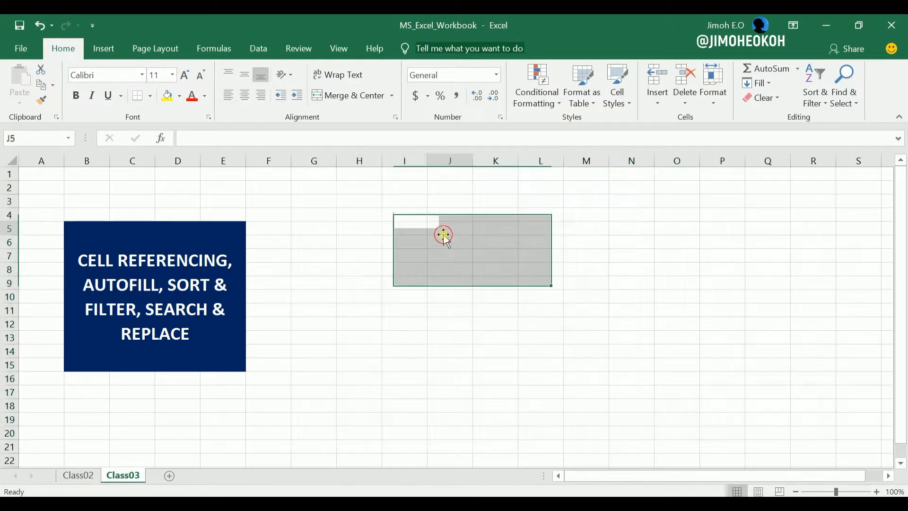
left_click_drag(310, 210, 734, 440)
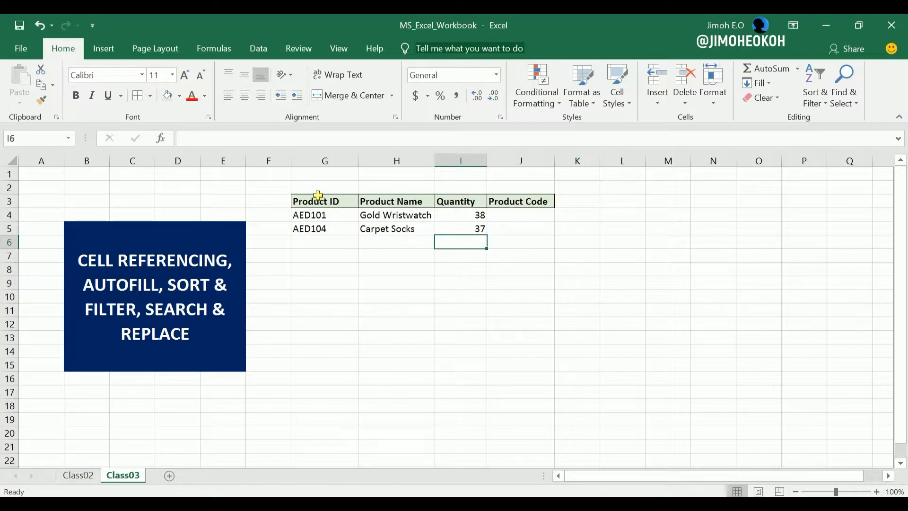
left_click(318, 228)
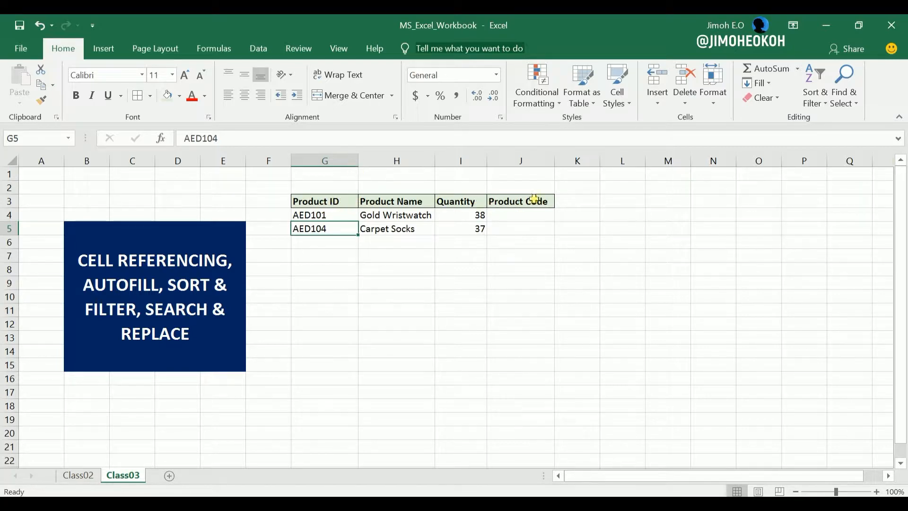
left_click(391, 231)
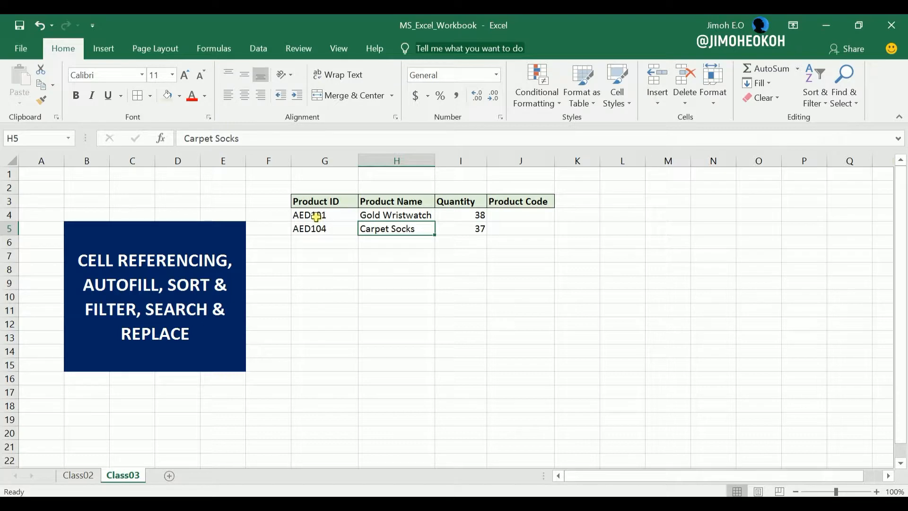
Step: Autofill the Product ID series from cells G4:G5 down to row 21
left_click(317, 217)
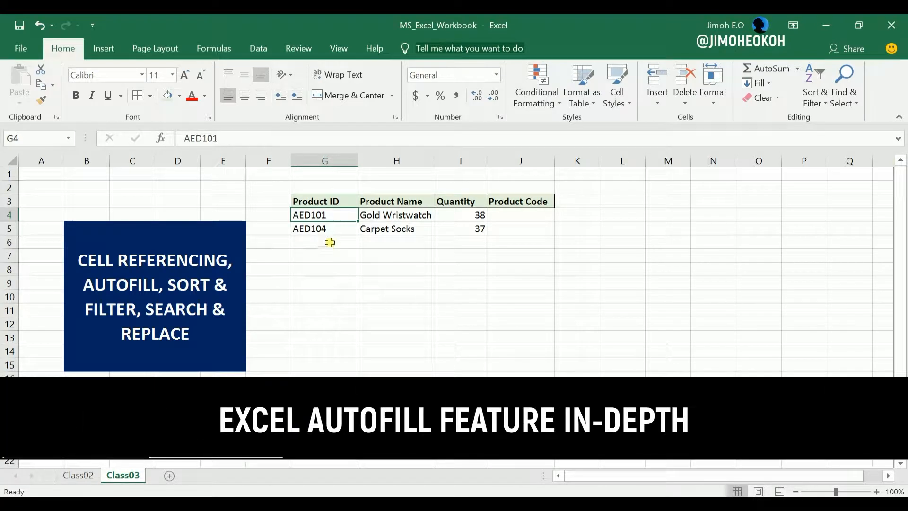
left_click(335, 234)
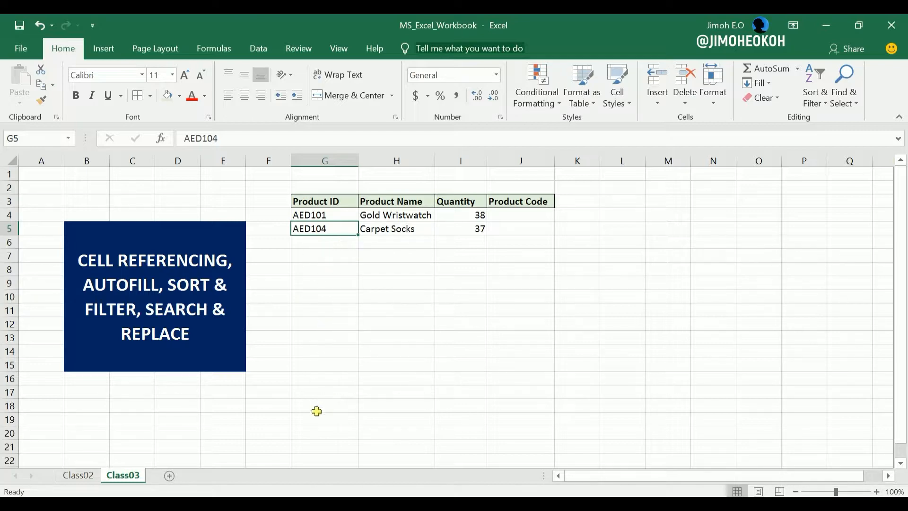
left_click(316, 242)
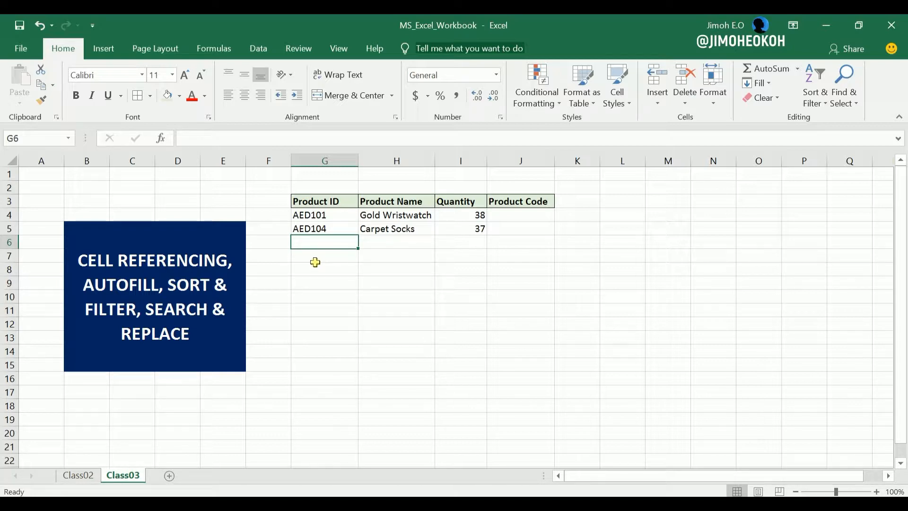
left_click(339, 215)
mouse_move(338, 215)
left_mouse_down()
mouse_move(362, 229)
mouse_move(324, 229)
mouse_move(334, 229)
left_mouse_up()
left_click(334, 257)
left_click(321, 268)
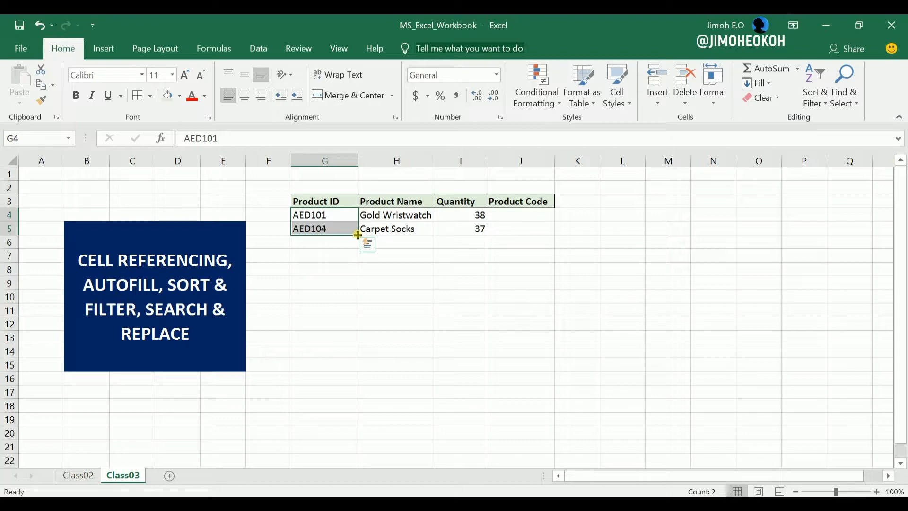
left_click_drag(358, 235, 355, 448)
left_click(341, 242)
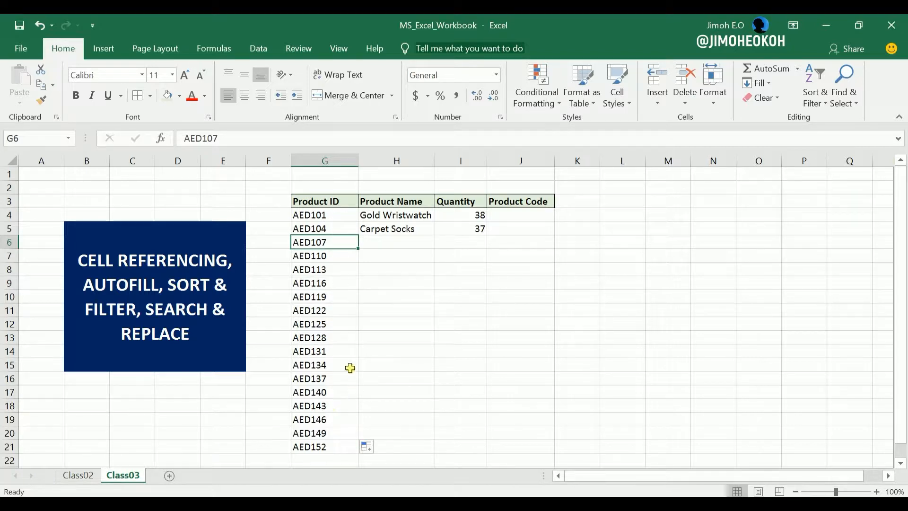
Step: Autofill the Quantity series from cells I4:I5 down to row 21
left_click(474, 257)
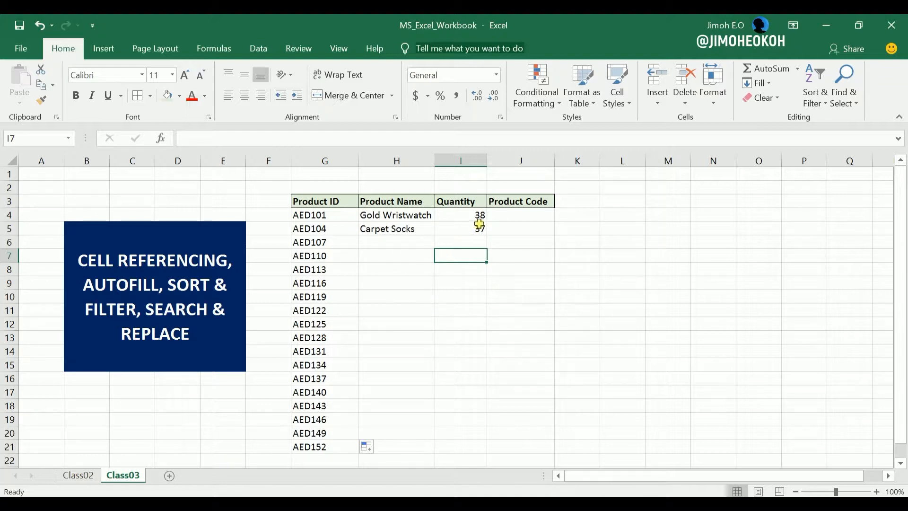
left_click(478, 238)
left_click(478, 256)
left_click_drag(480, 213, 478, 230)
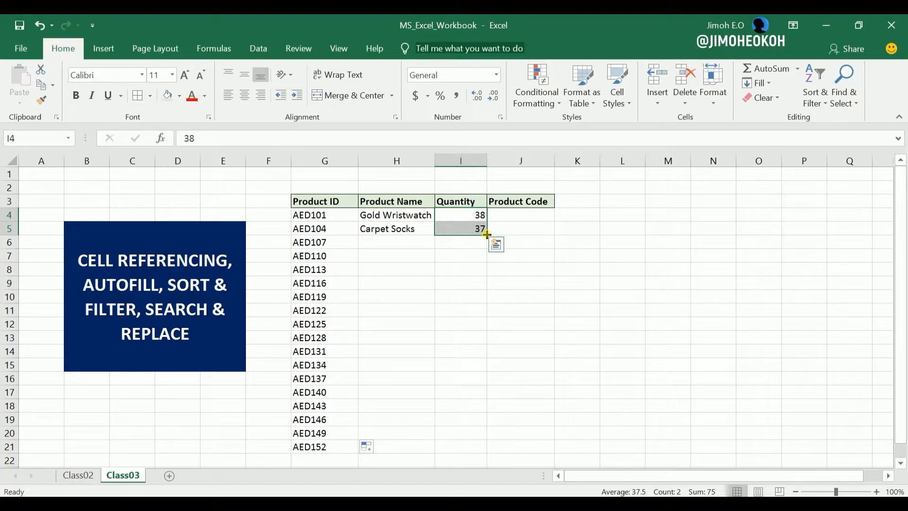
left_click_drag(487, 234, 476, 441)
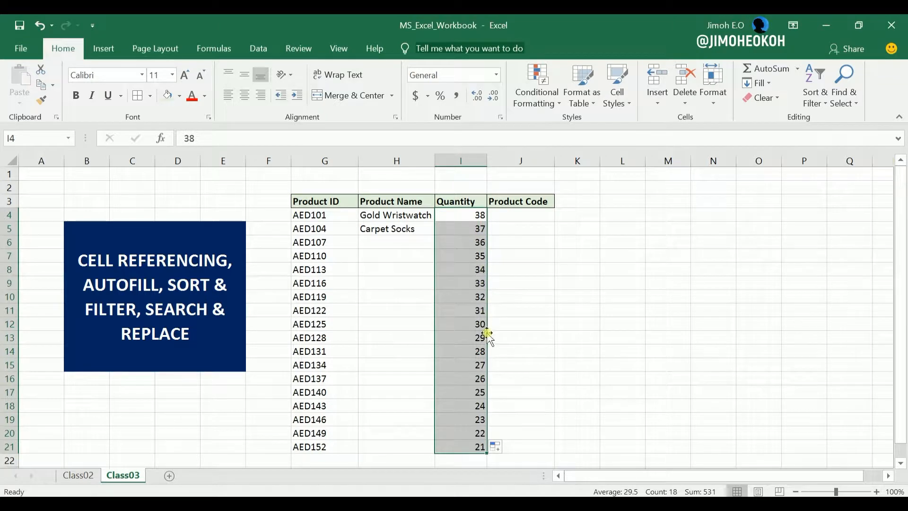
left_click(512, 289)
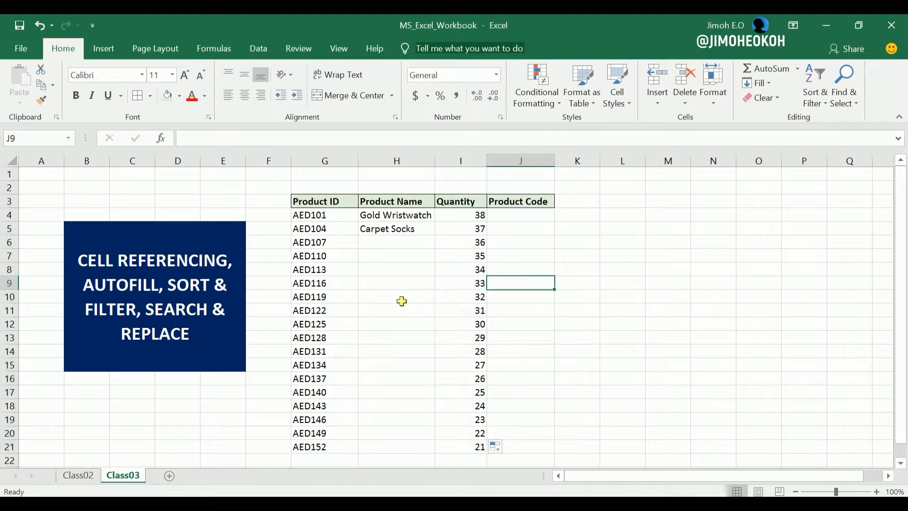
Step: Try autofilling Product Name from the single cell H5 down to row 21, and undo that fill
left_click(411, 226)
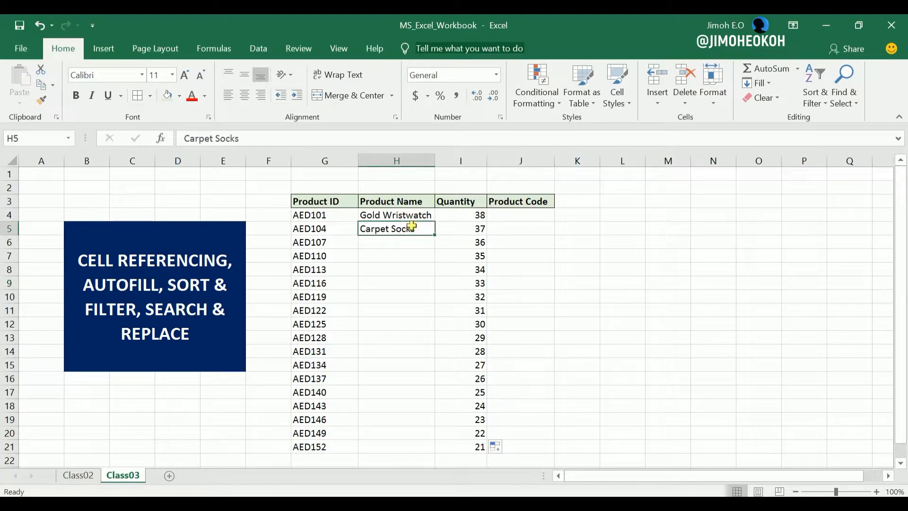
left_click_drag(435, 235, 429, 447)
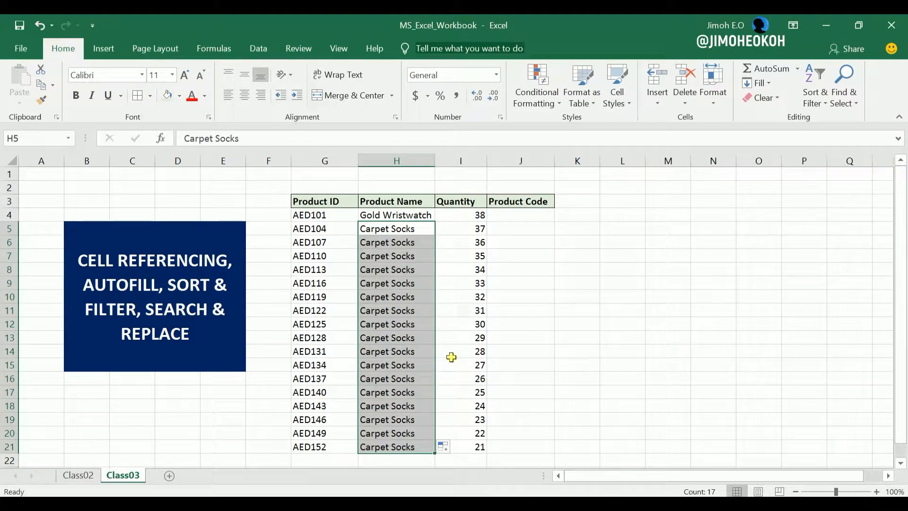
key("ctrl+z")
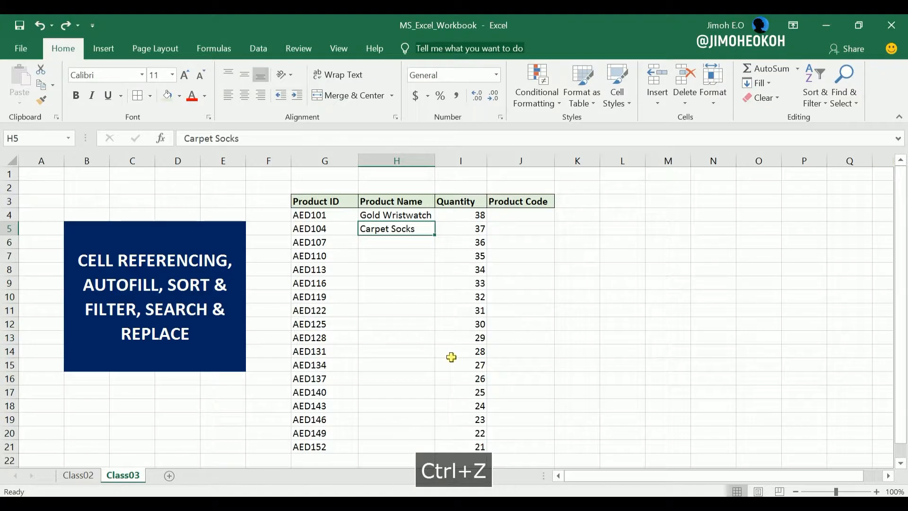
Step: Autofill the Product Name column from both cells H4:H5 down to row 21
left_click(414, 218)
left_click_drag(414, 218, 410, 228)
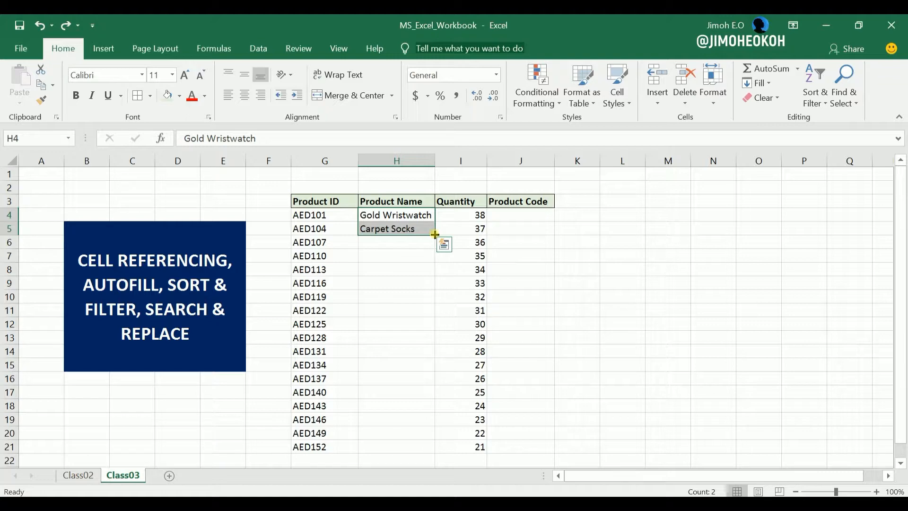
left_click_drag(434, 235, 420, 448)
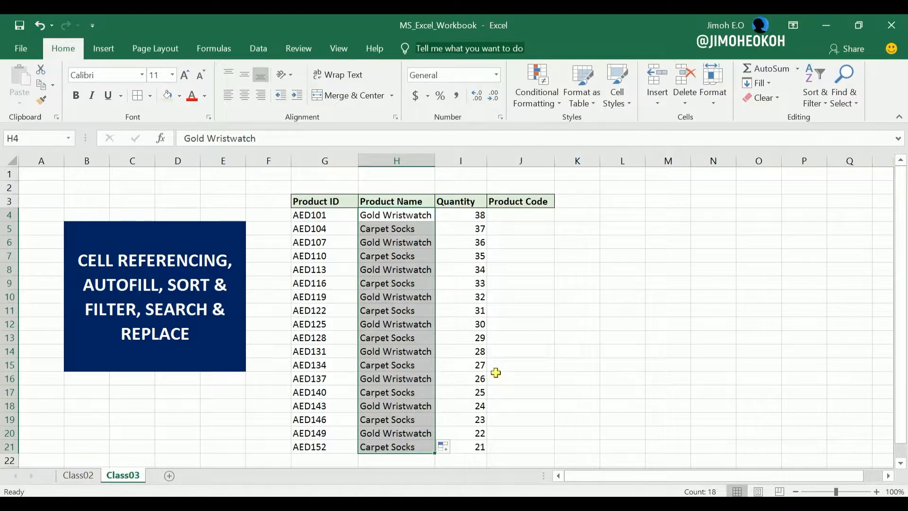
Step: Undo the separate autofills of the Product Name, Quantity and Product ID columns
key("ctrl+z")
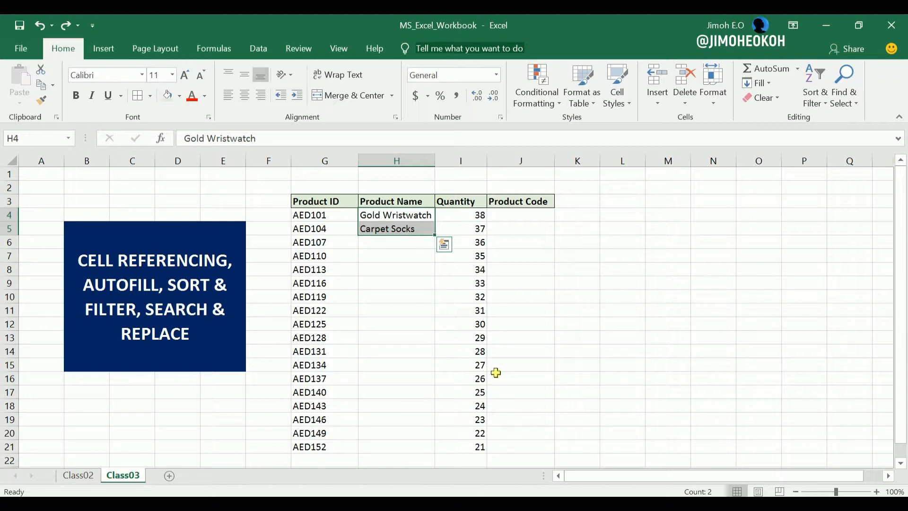
key("F9")
key("ctrl+z")
key("ctrl+z")
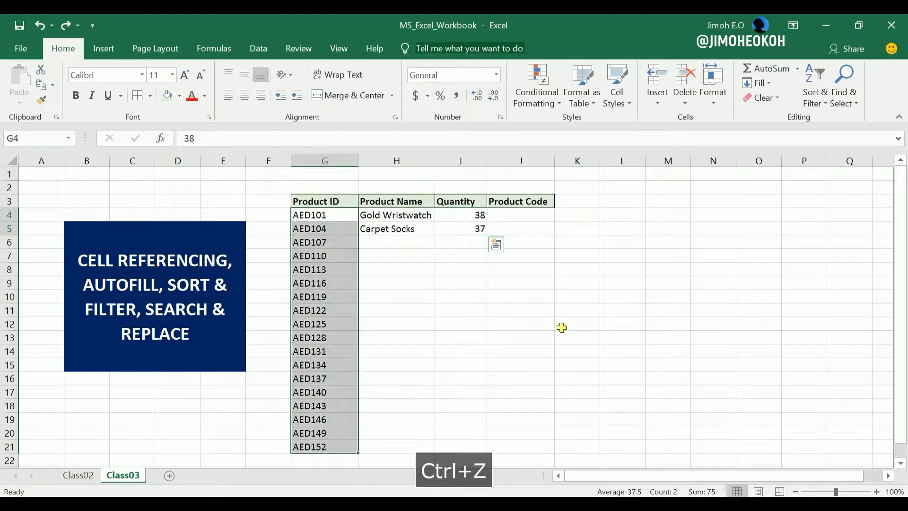
left_click(577, 297)
key("F9")
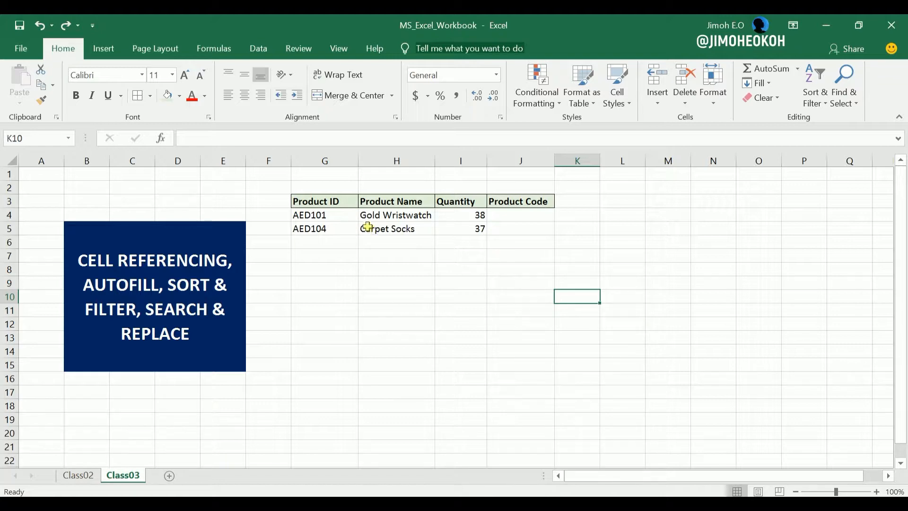
Step: Autofill the Product ID, Product Name and Quantity columns together from G4:I5 down to row 21
left_click_drag(323, 215, 318, 228)
left_click_drag(471, 216, 480, 229)
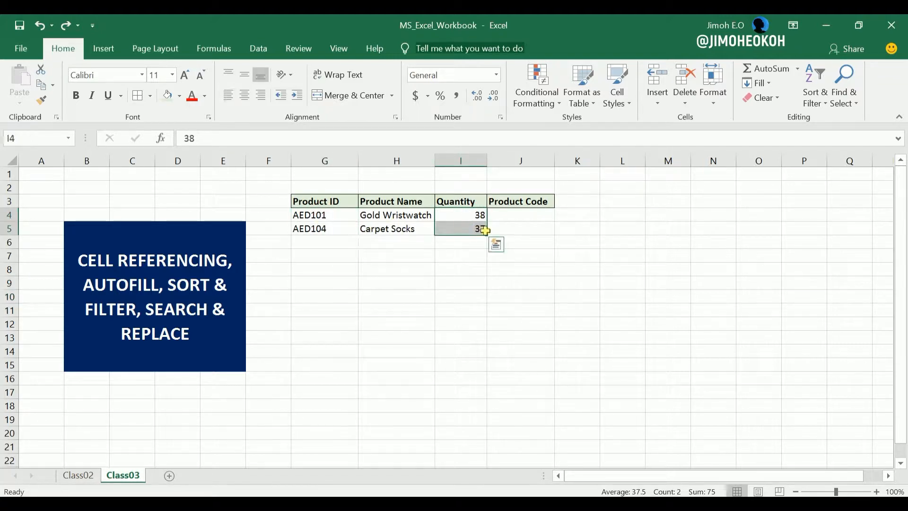
left_click_drag(377, 213, 386, 231)
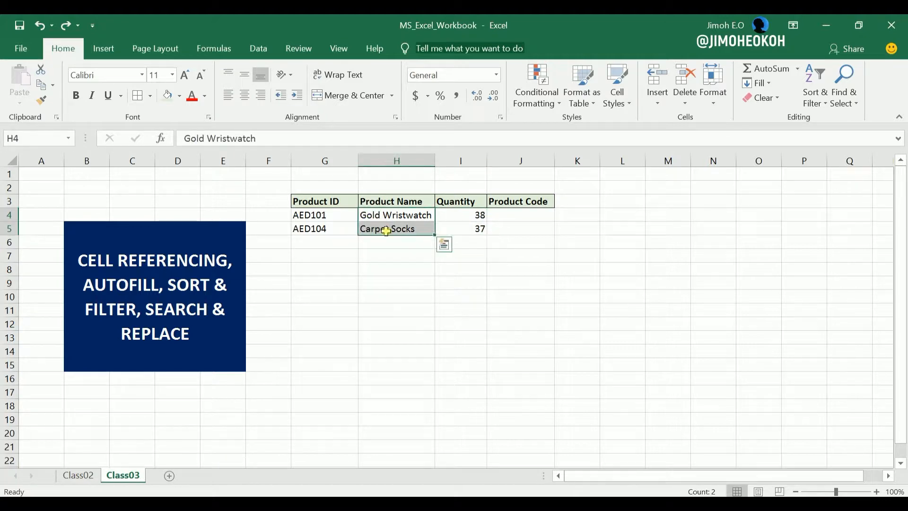
left_click(354, 256)
left_click_drag(316, 212, 469, 229)
left_click(396, 282)
left_click_drag(330, 218, 472, 230)
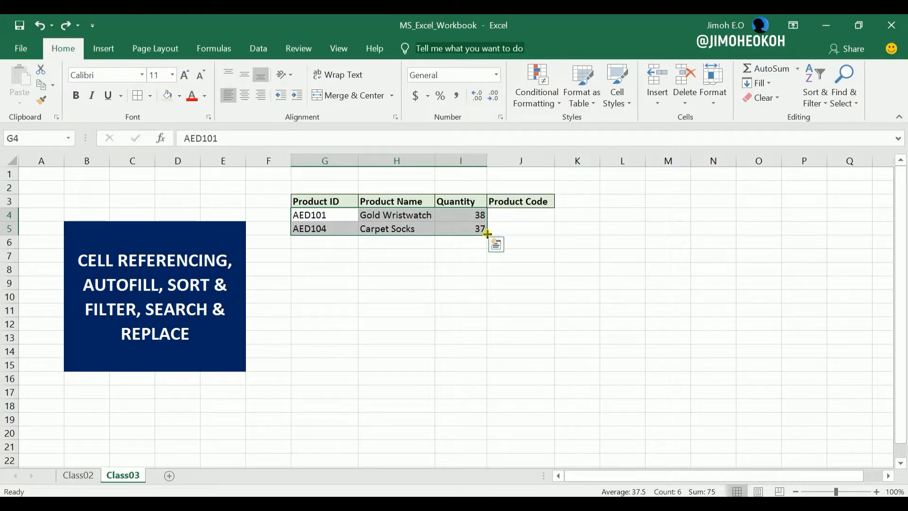
left_click_drag(486, 233, 482, 450)
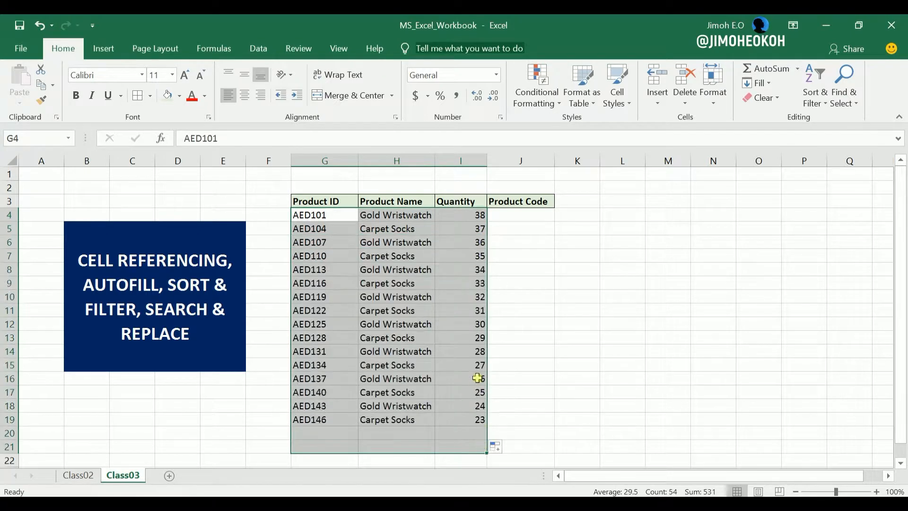
left_click(536, 305)
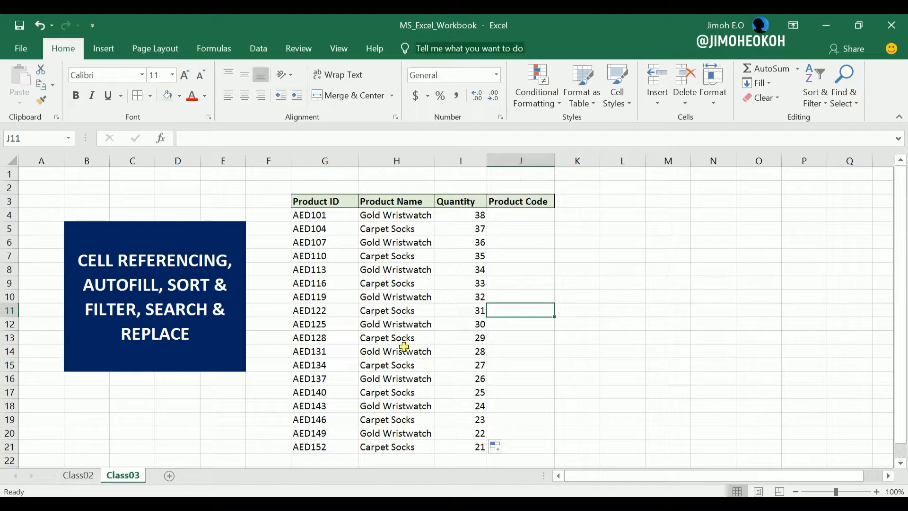
Step: Undo the combined downward autofill of the three product columns
key("ctrl+z")
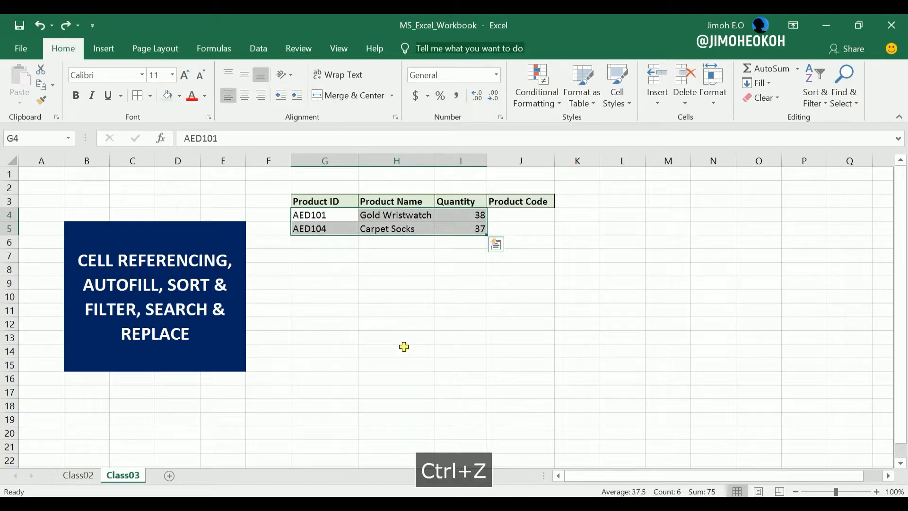
left_click(597, 257)
key("F9")
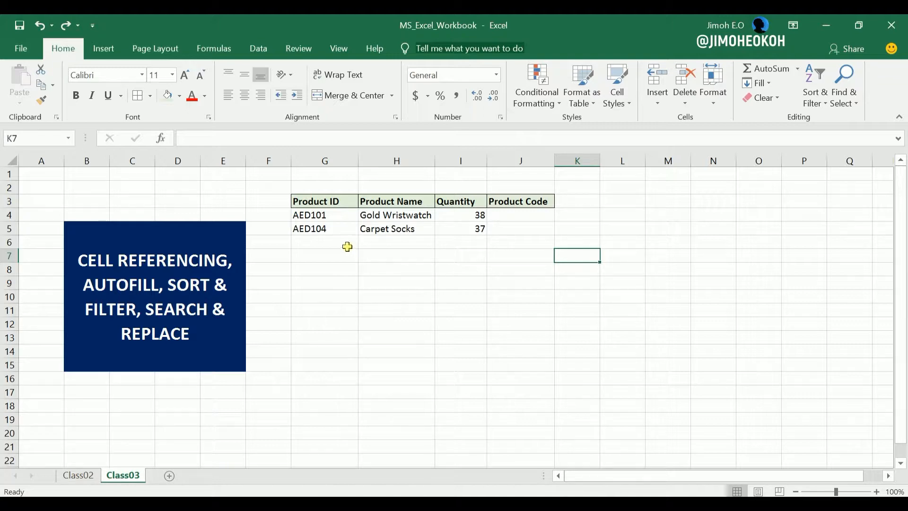
Step: Try autofilling the range G4:I5 horizontally across to column Q, and undo that fill
left_click_drag(320, 214, 473, 232)
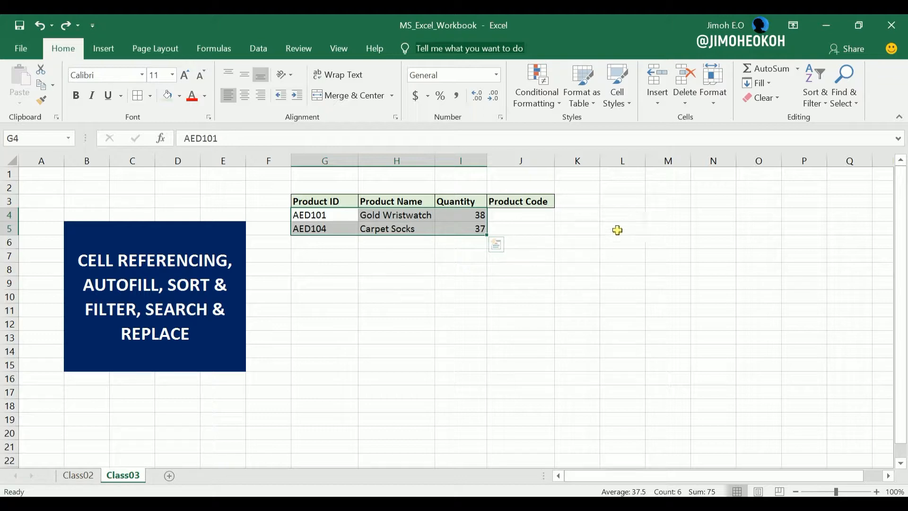
left_click_drag(488, 233, 872, 232)
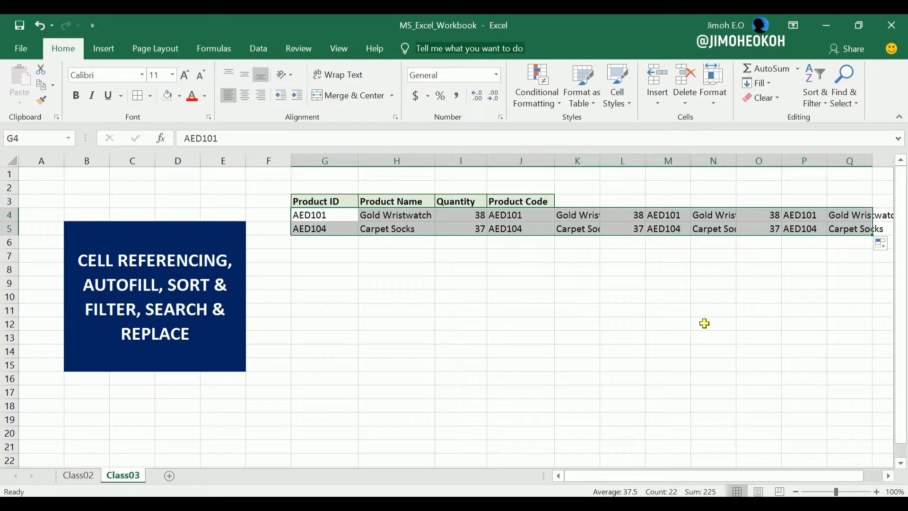
key("ctrl+z")
left_click(343, 242)
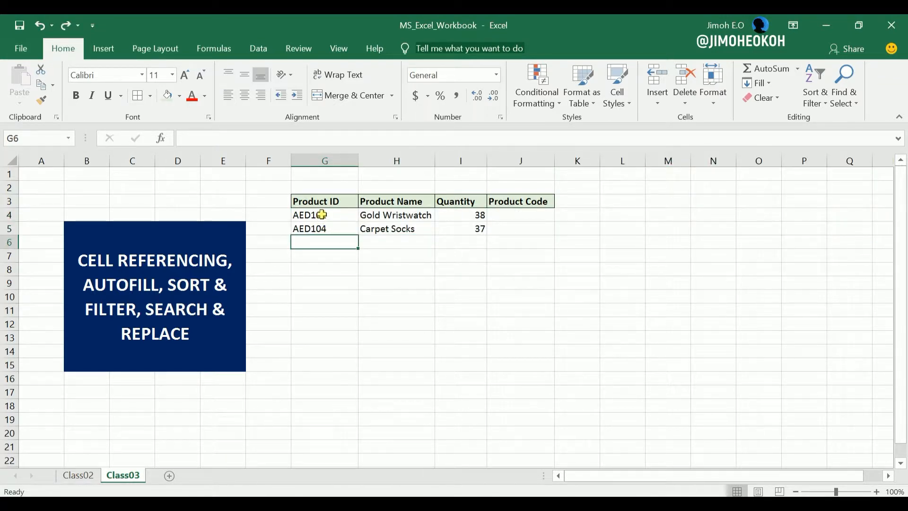
Step: Autofill the range G4:I5 down to row 7 to add two more product rows
left_click_drag(321, 214, 479, 228)
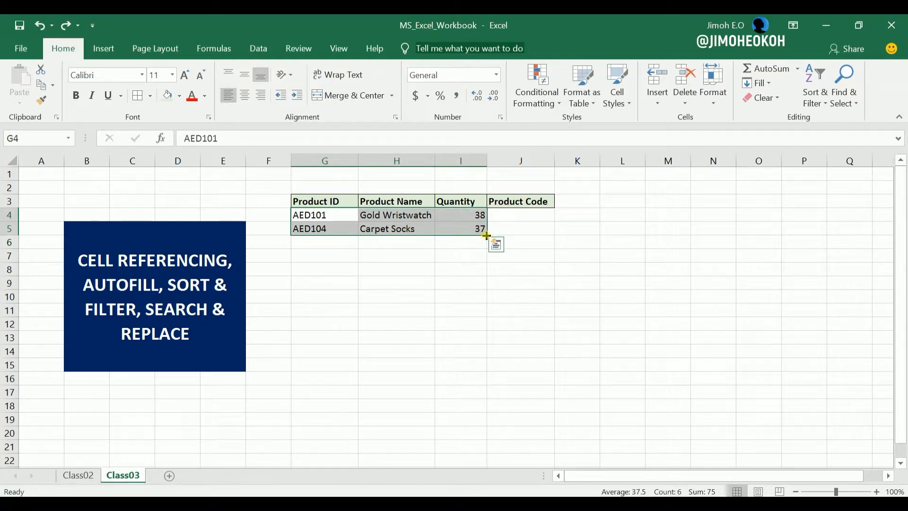
left_click_drag(486, 235, 488, 260)
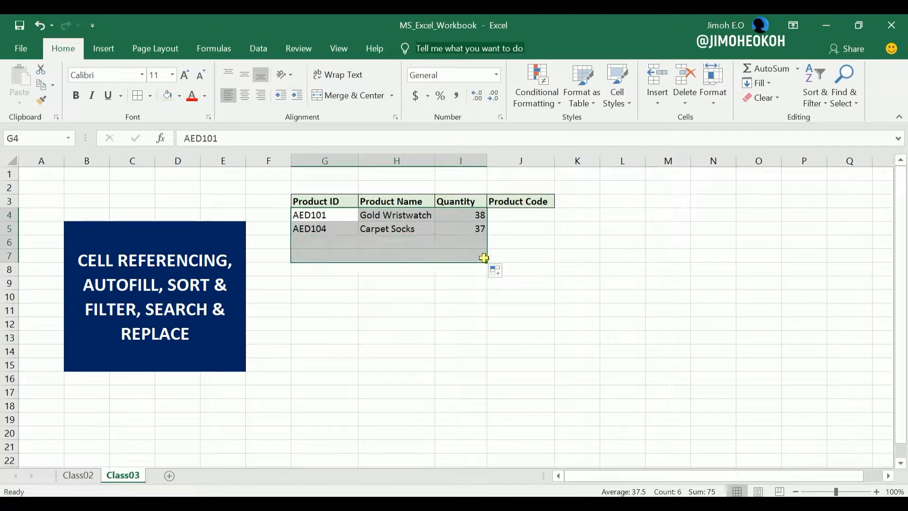
left_click(473, 282)
Step: Replace "Gold" with "Silver" in the product name in cell H6 so it reads "Silver Wristwatch"
left_click(405, 241)
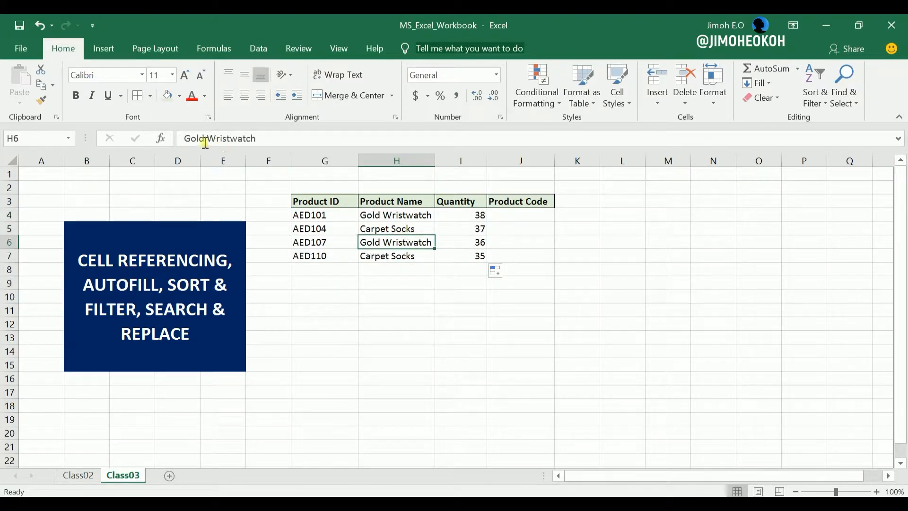
left_click_drag(203, 138, 183, 141)
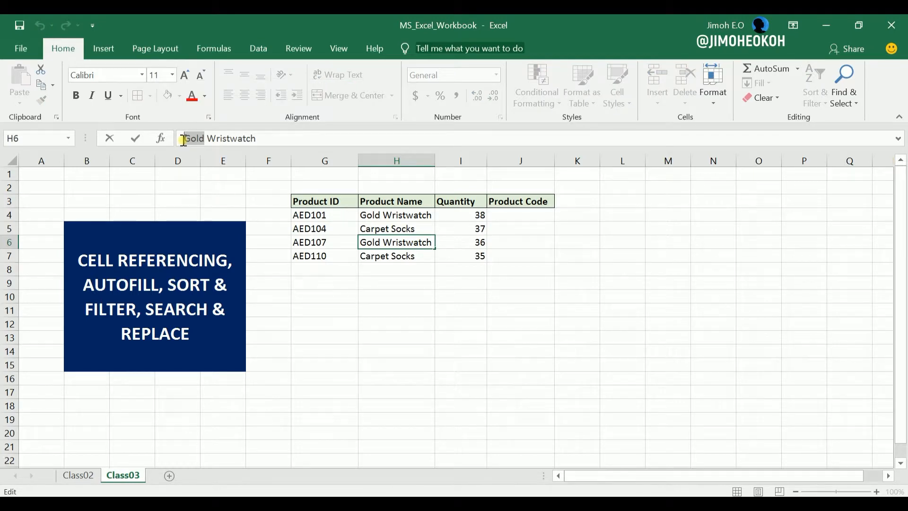
type("S")
type("ilver")
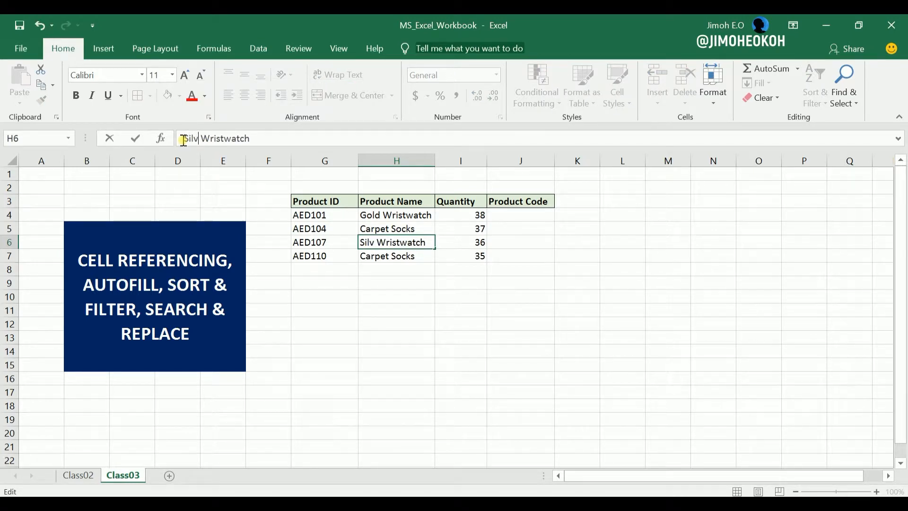
Step: Change the product name in cell H7 to "Carpet Shoes"
left_click(406, 256)
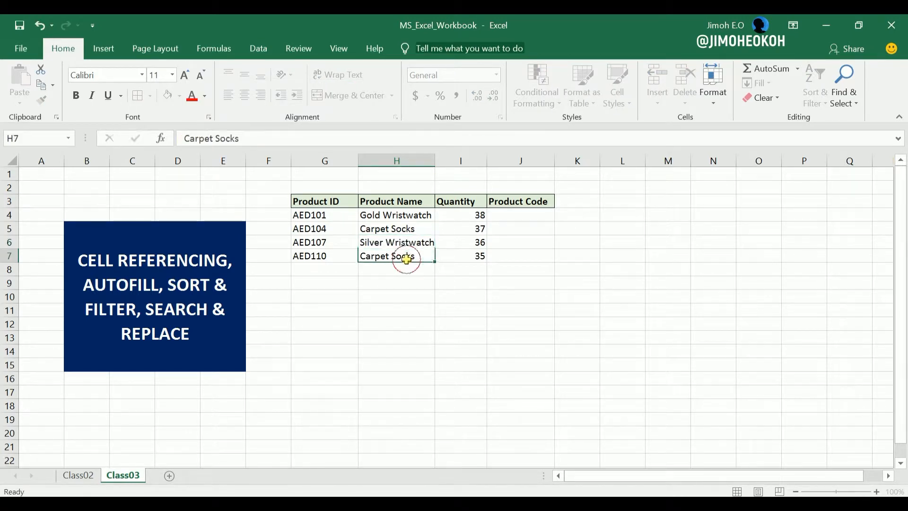
double_click(419, 256)
left_click_drag(419, 256, 397, 259)
type("hoe")
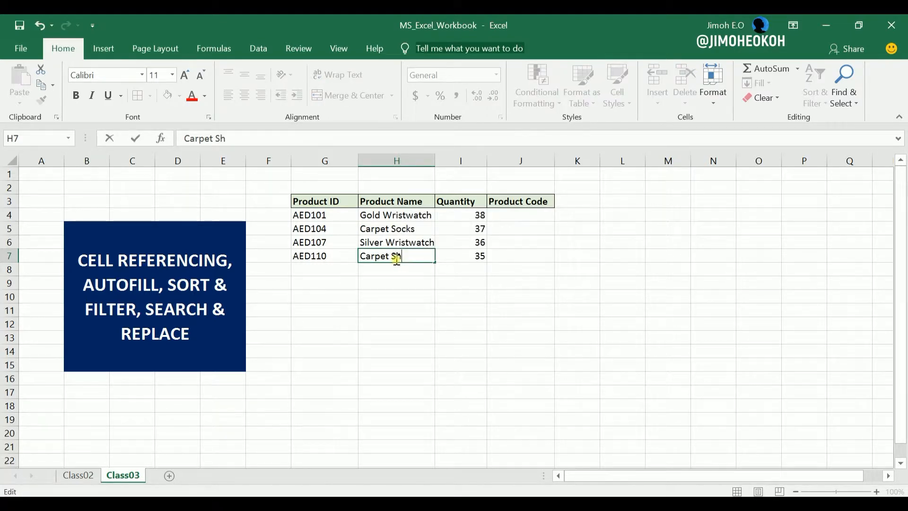
left_click(508, 281)
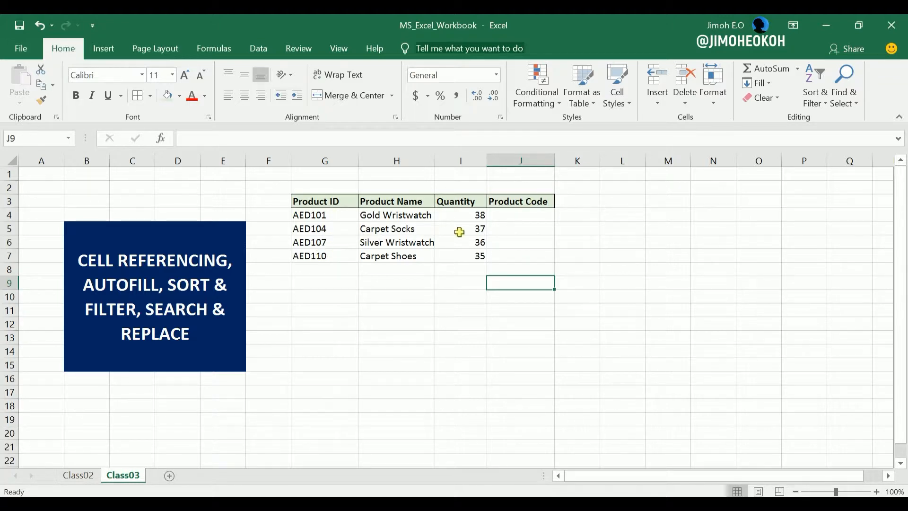
Step: Enter the formula =G4 in cell J4 so the first Product Code references the Product ID
left_click(518, 216)
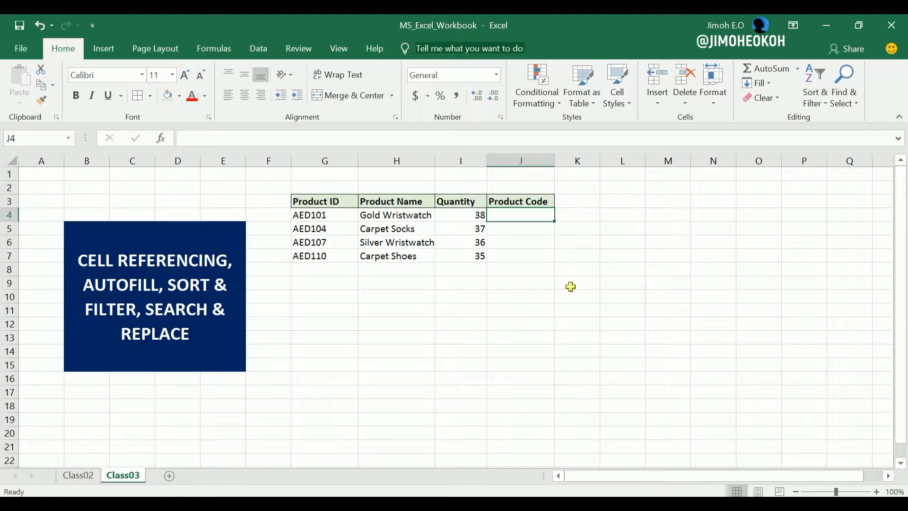
type("=")
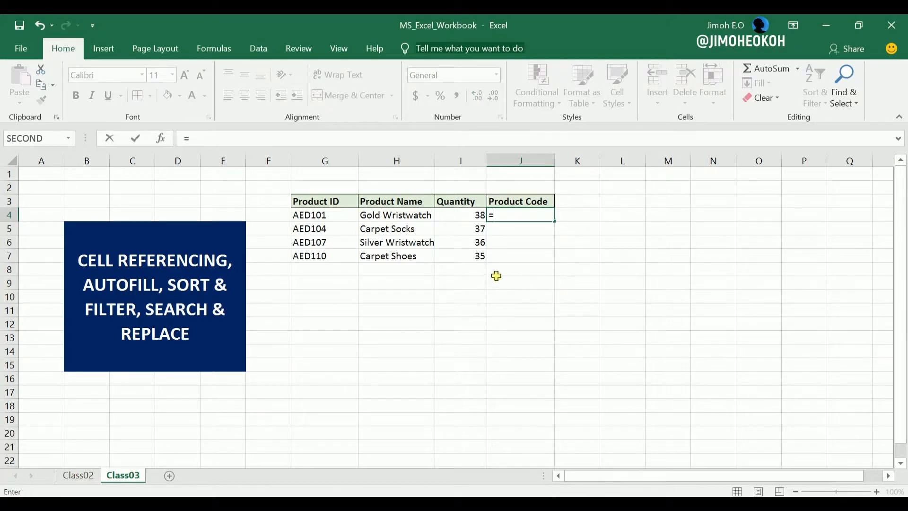
left_click(331, 216)
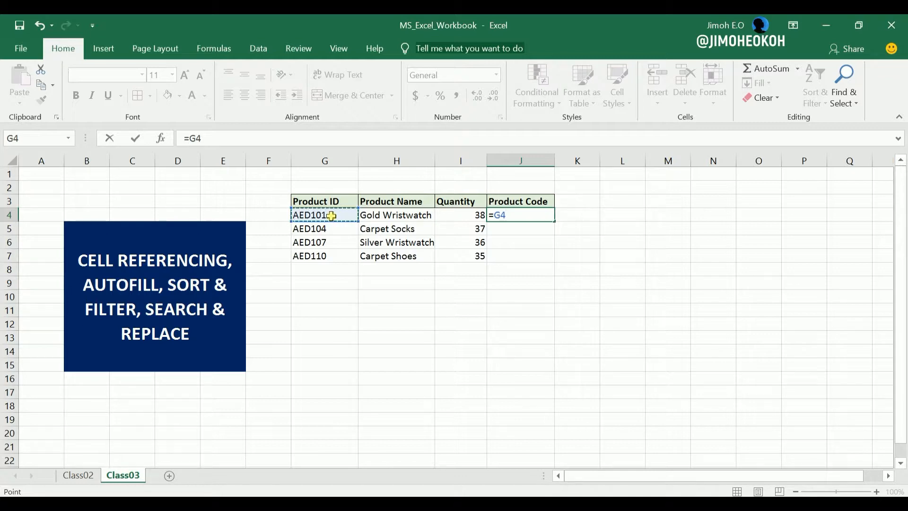
key("Return")
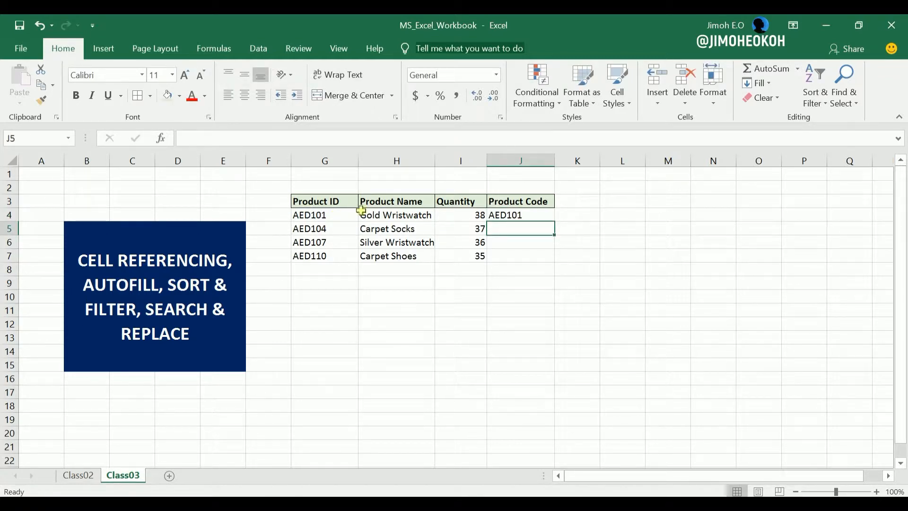
Step: Try changing the Product ID in cell G4 to AED102 to test the reference in J4, and undo that change
left_click(530, 215)
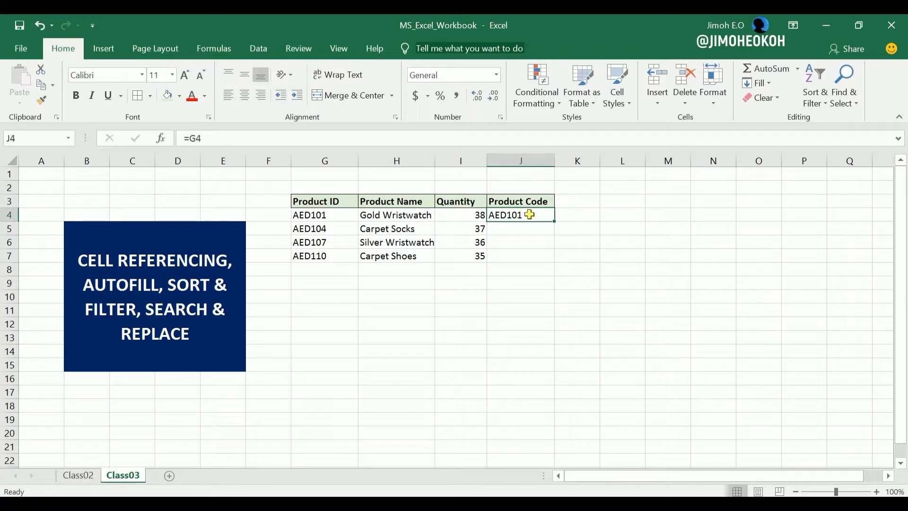
left_click(330, 216)
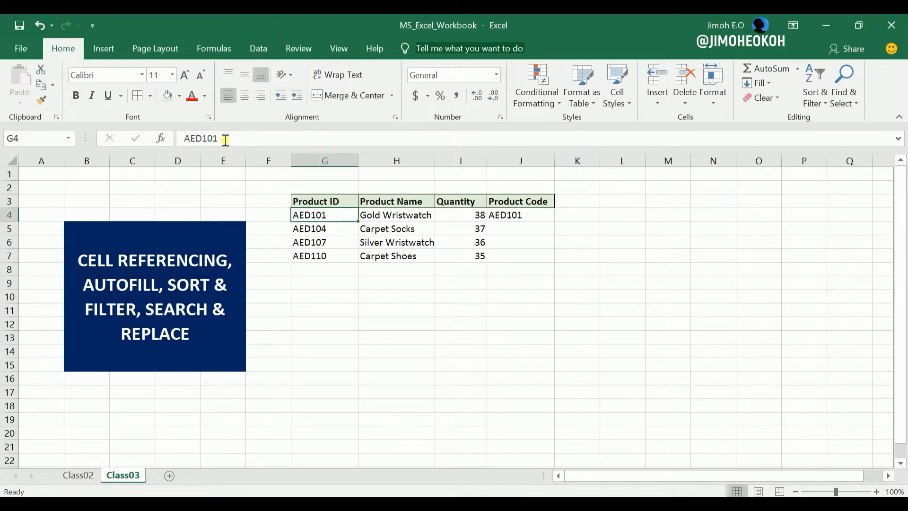
left_click_drag(216, 138, 267, 141)
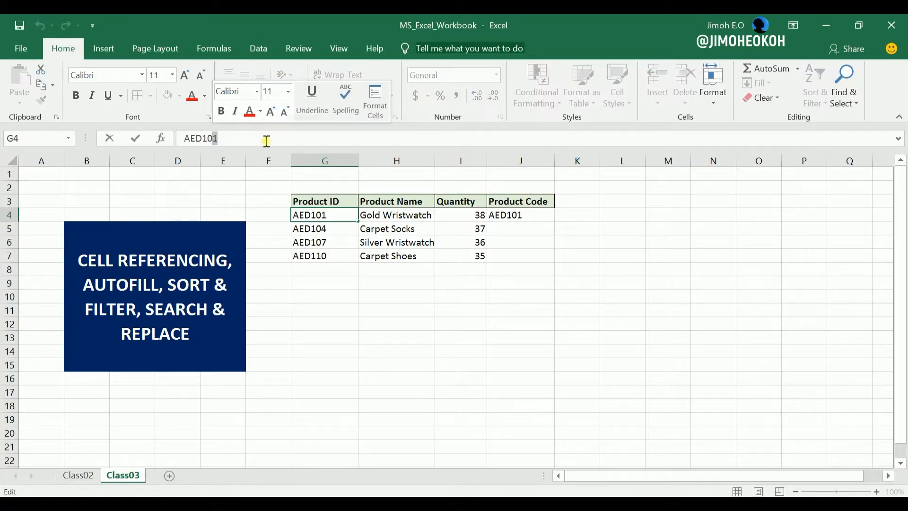
type("2")
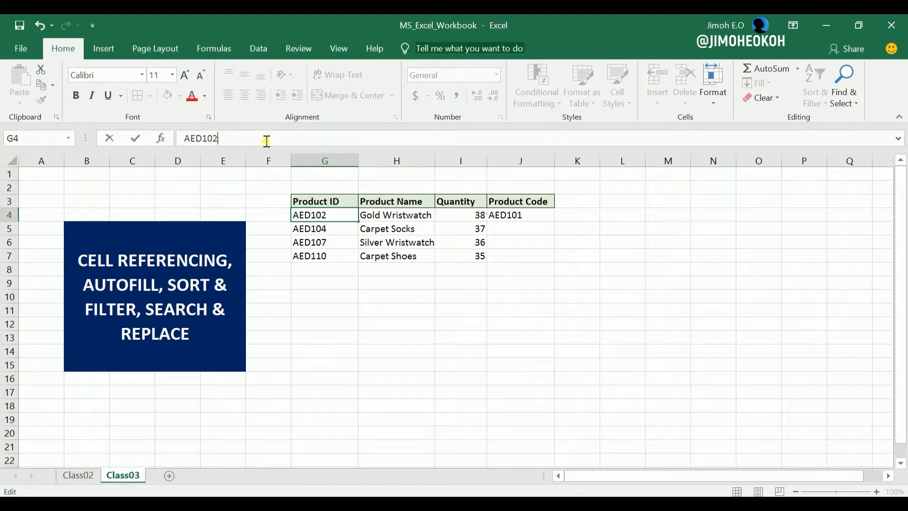
key("Return")
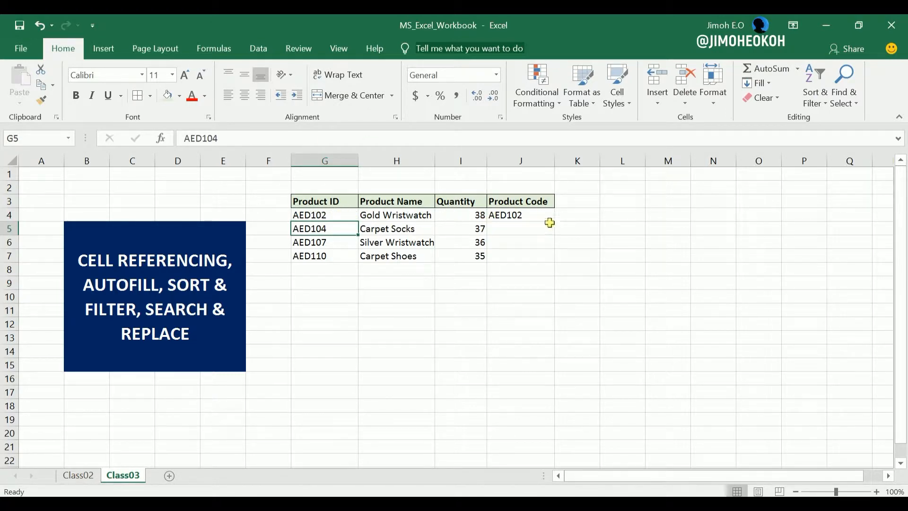
left_click(41, 27)
left_click(568, 285)
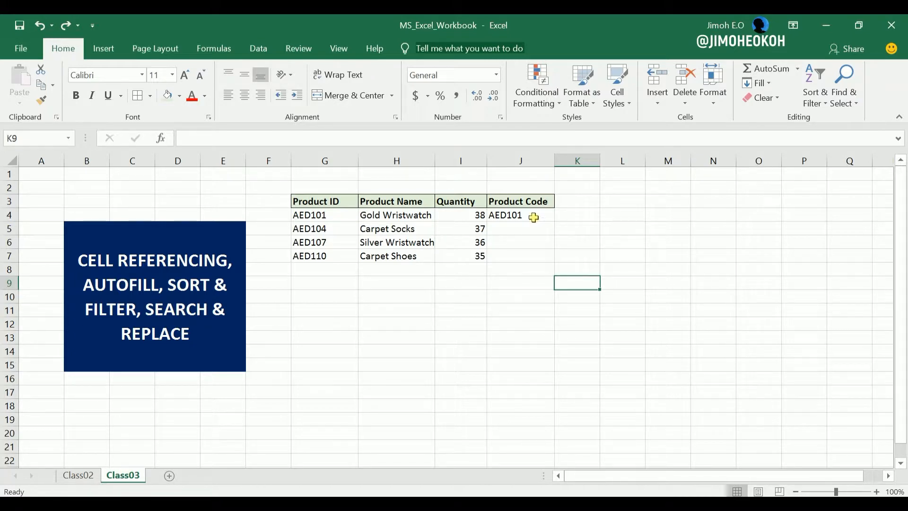
Step: Look over the Class02 and Class03 sheets and compare the formula in cell J4 with its source cell G4
left_click(78, 475)
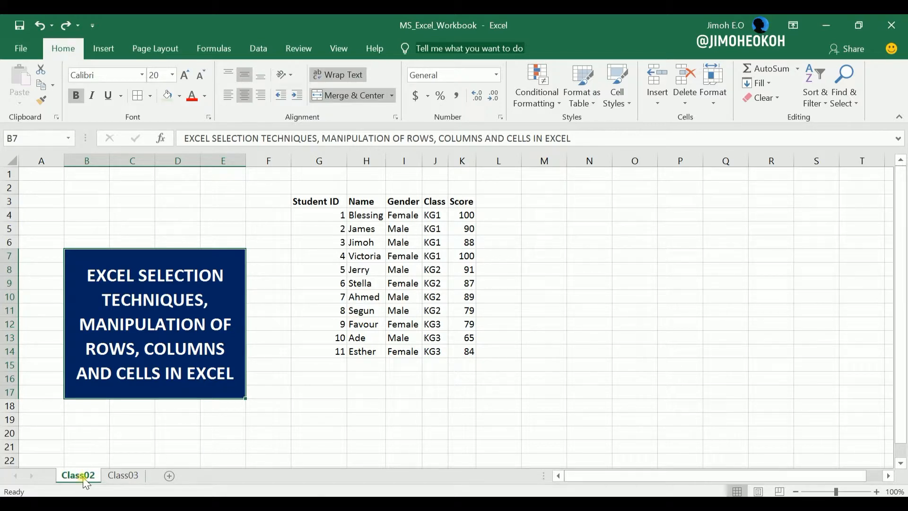
left_click(124, 476)
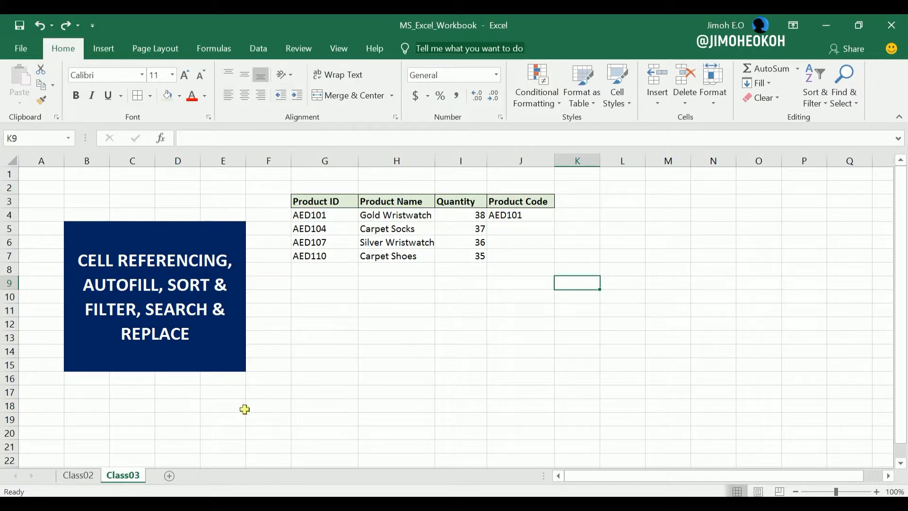
left_click(81, 475)
left_click(116, 475)
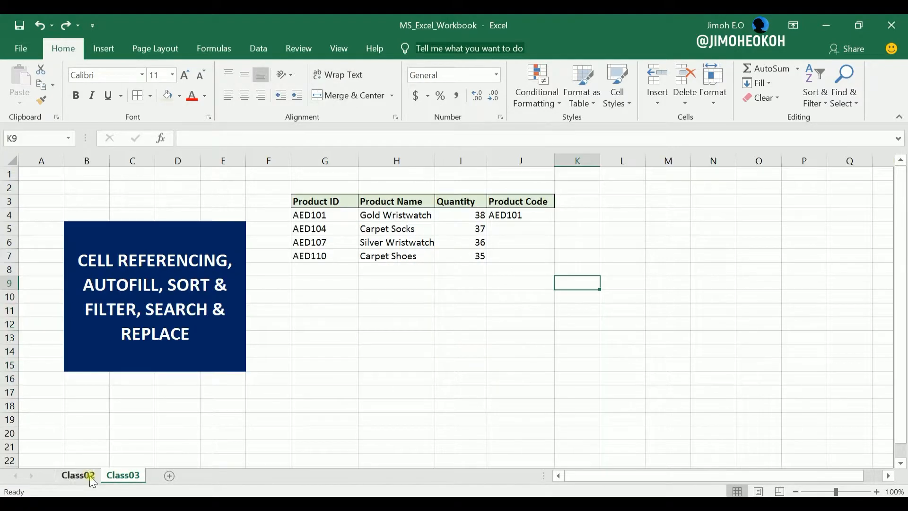
left_click(540, 231)
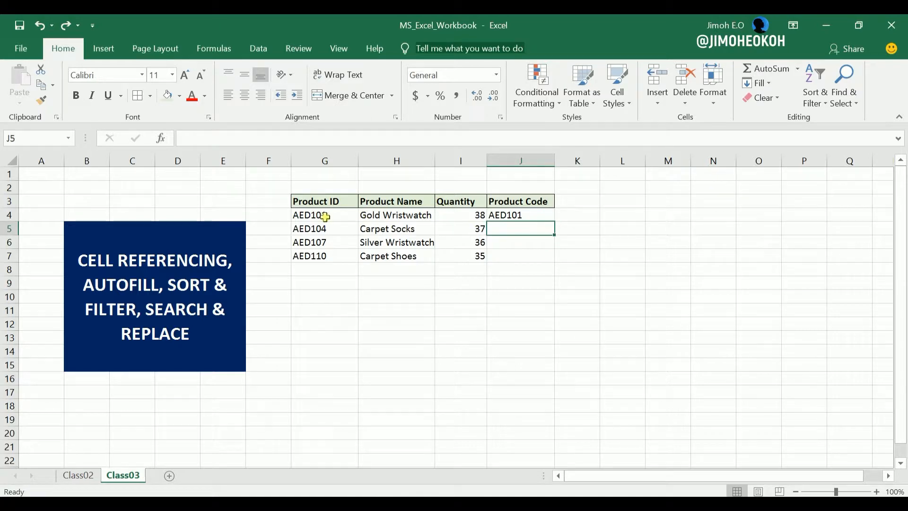
left_click(323, 217)
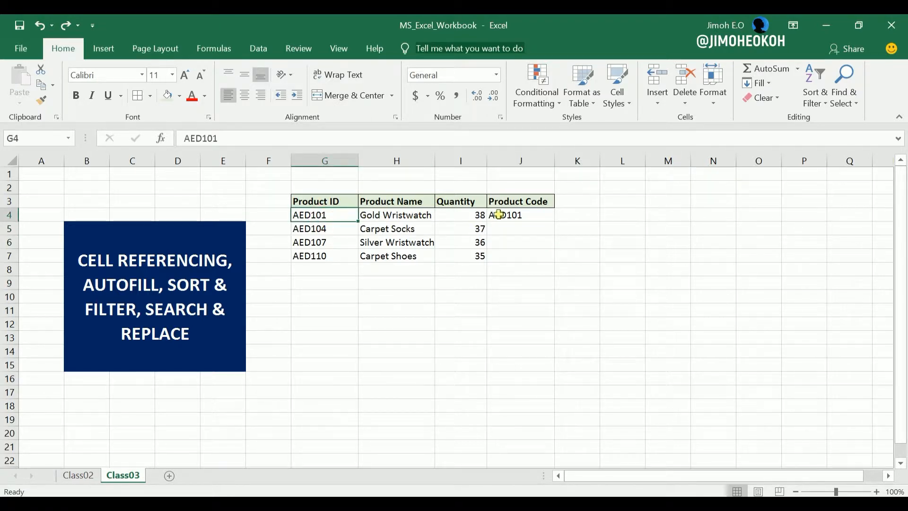
left_click(520, 216)
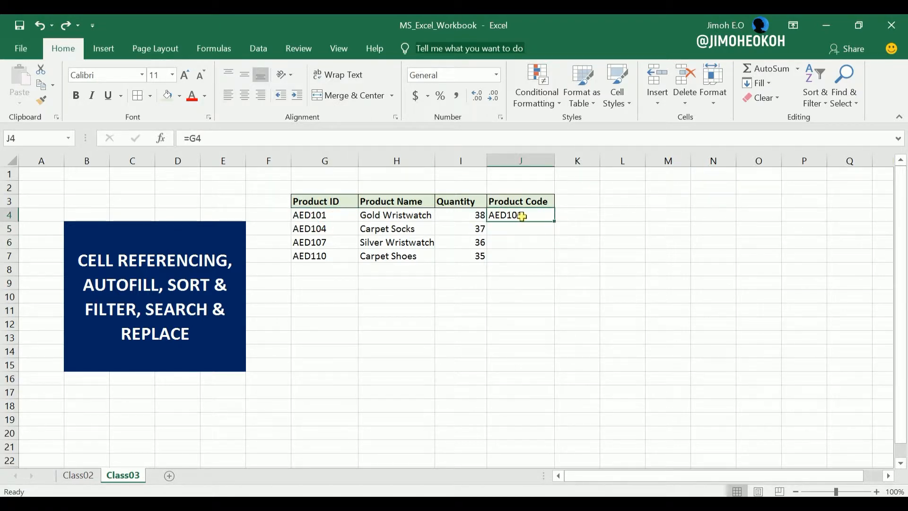
left_click(322, 215)
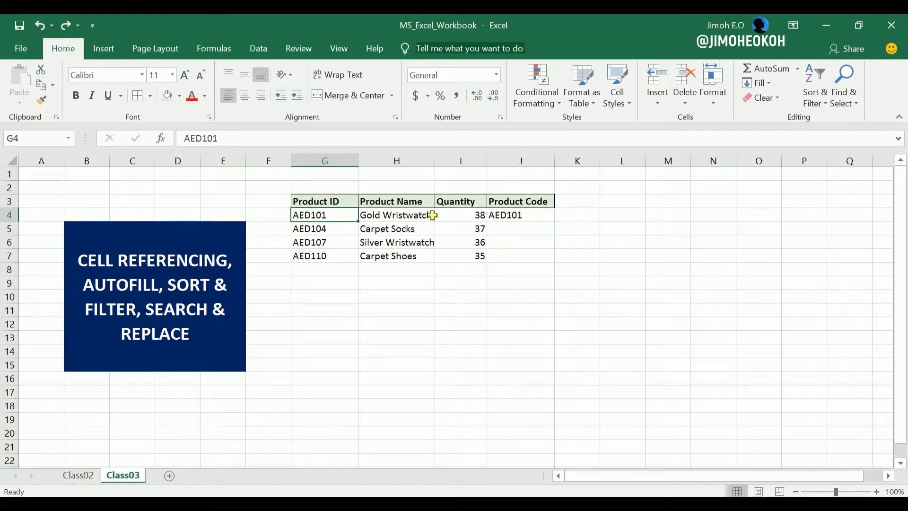
left_click(530, 218)
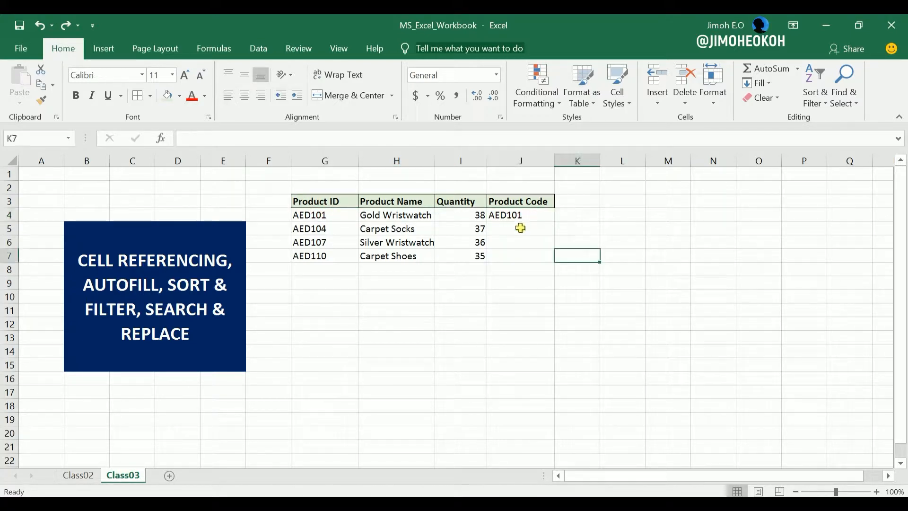
key("F9")
Step: Try entering the formula =G5 in cell J5 to reference the second Product ID, and undo that entry
left_click(526, 228)
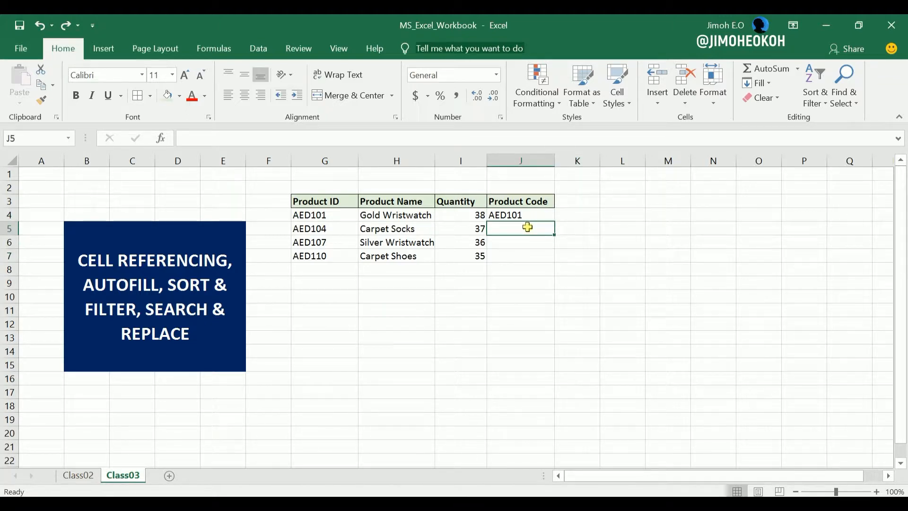
type("=")
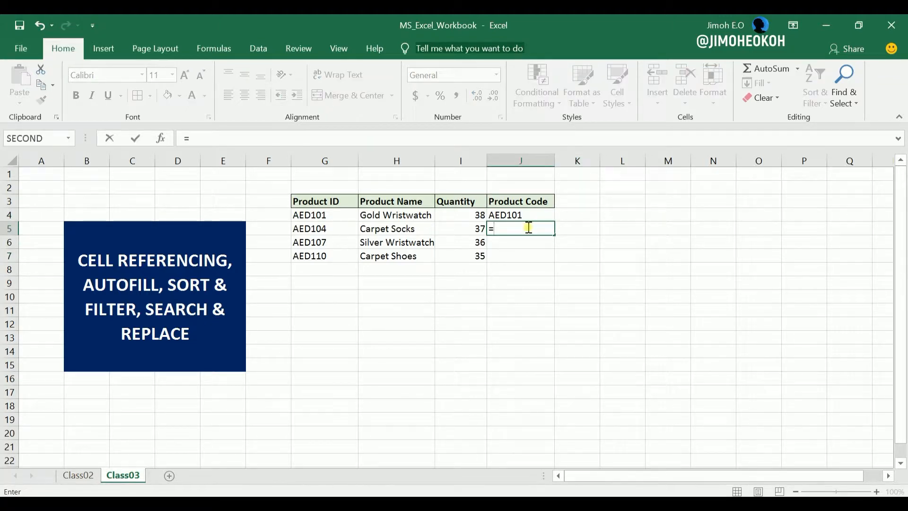
left_click(322, 228)
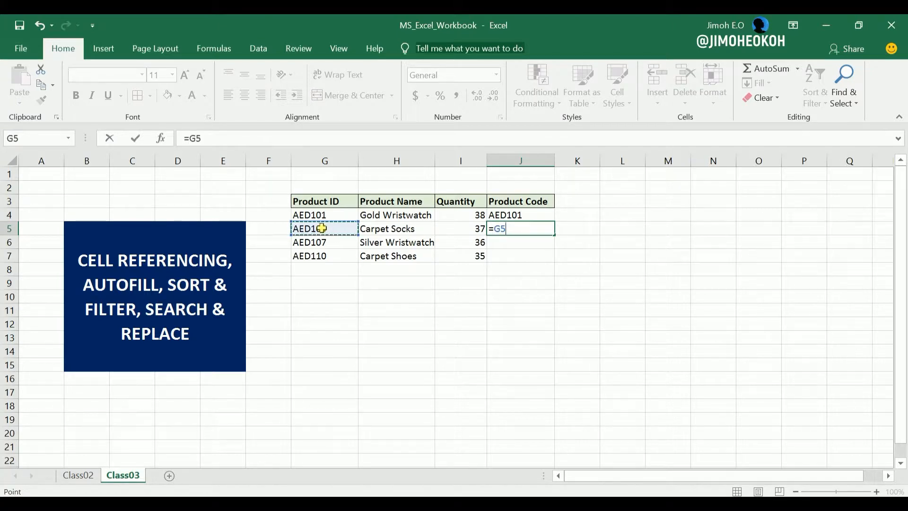
key("Return")
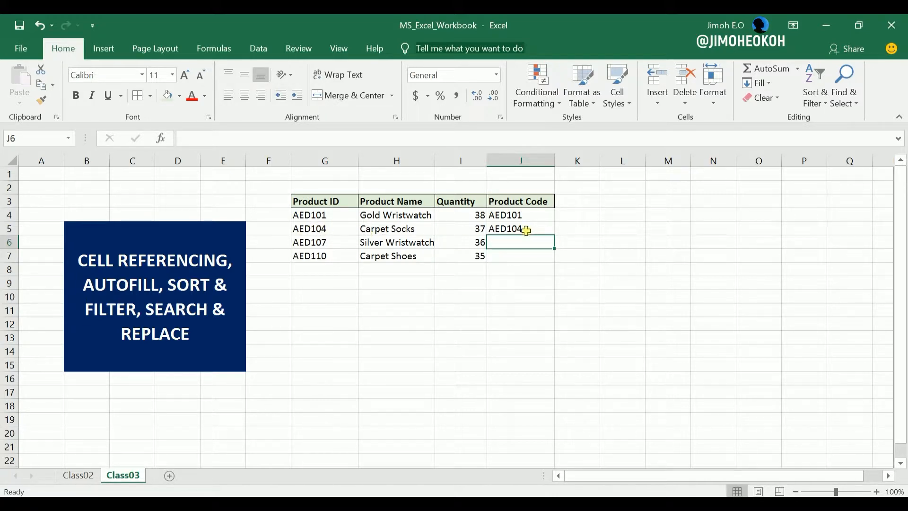
left_click(39, 28)
left_click(529, 293)
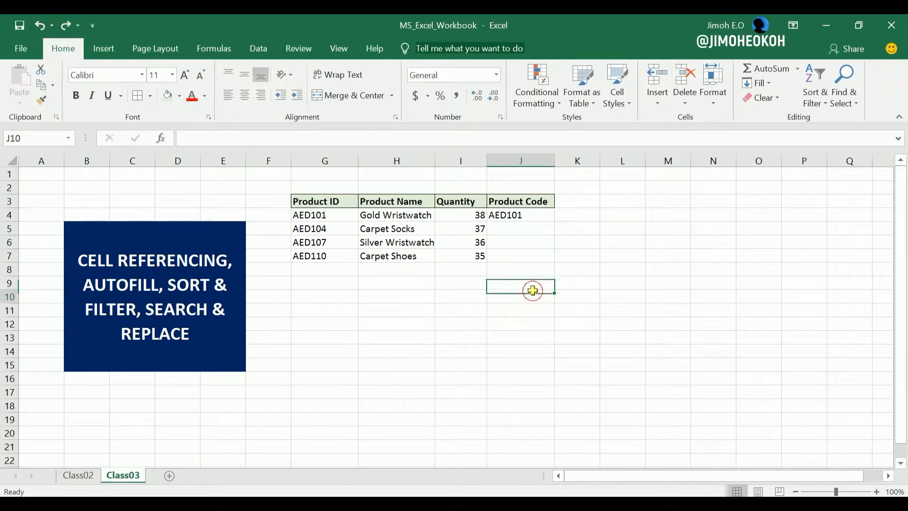
Step: Autofill the reference formula in cell J4 down to J7 to complete the Product Code column
left_click(525, 216)
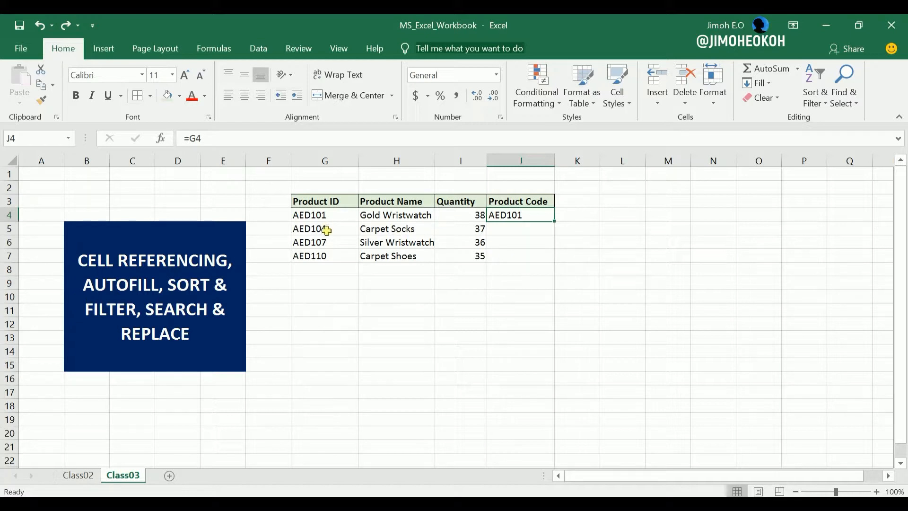
left_click(315, 243)
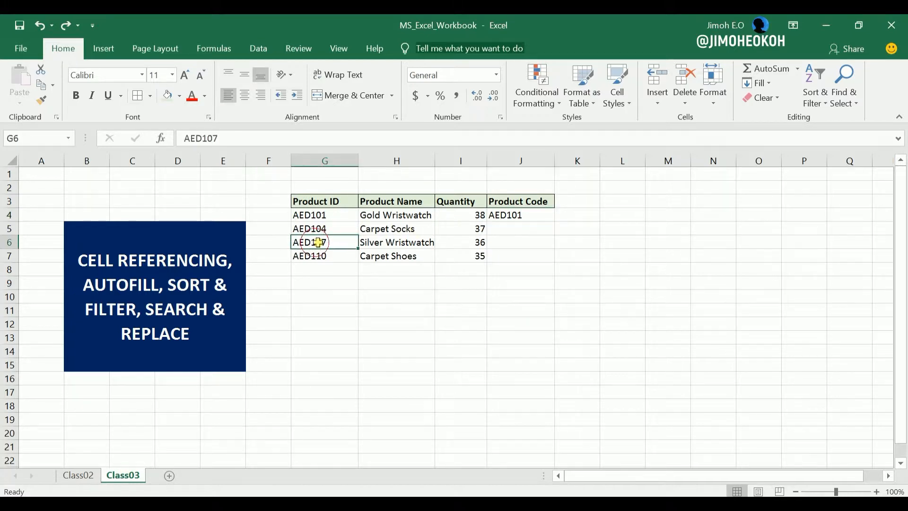
left_click(525, 241)
left_click(334, 255)
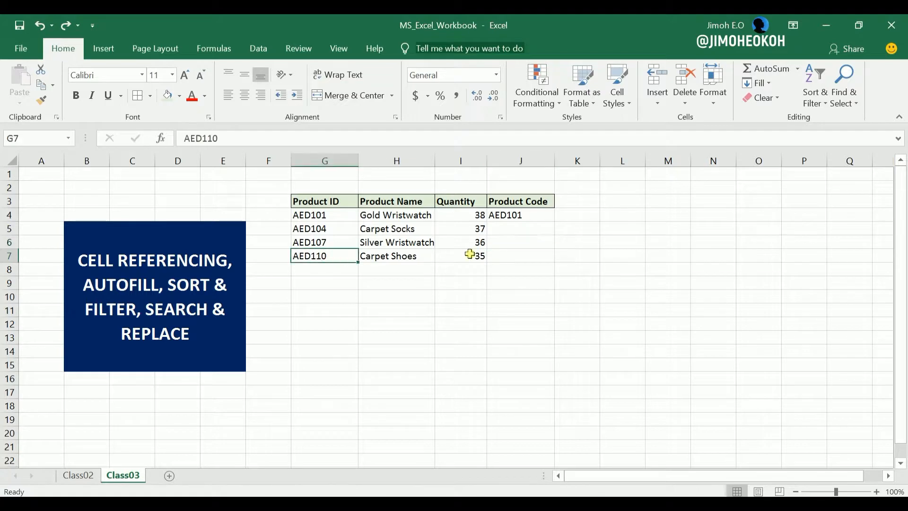
left_click(510, 255)
left_click(533, 216)
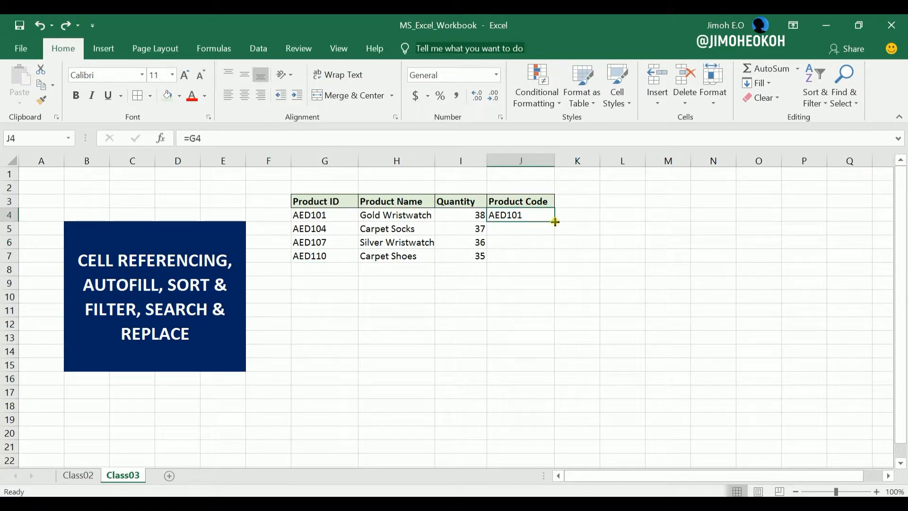
left_click_drag(555, 223, 546, 265)
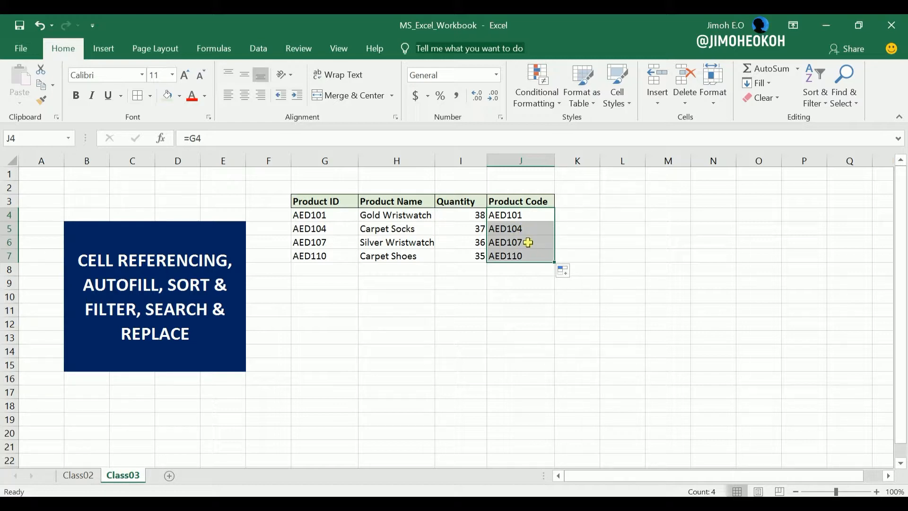
left_click(594, 253)
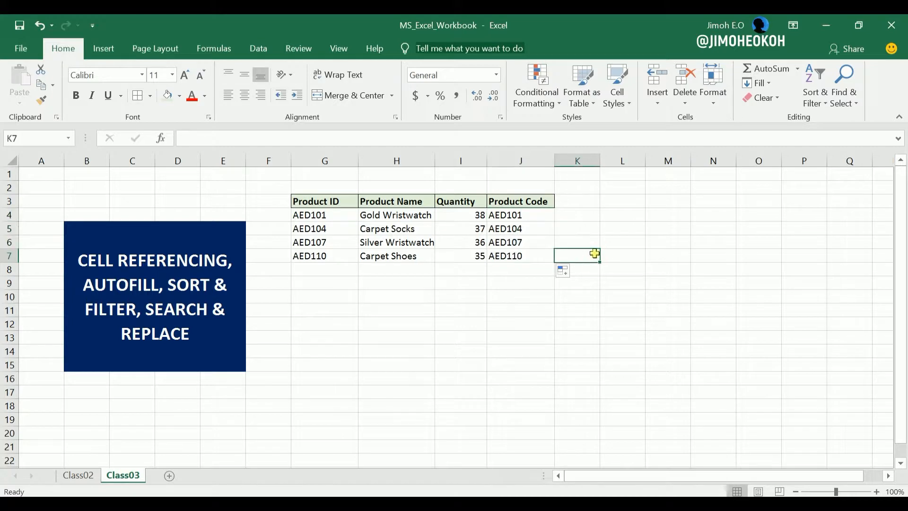
Step: Examine the filled formulas in cells J5:J7 against their source Product ID cells G5:G7
left_click(520, 229)
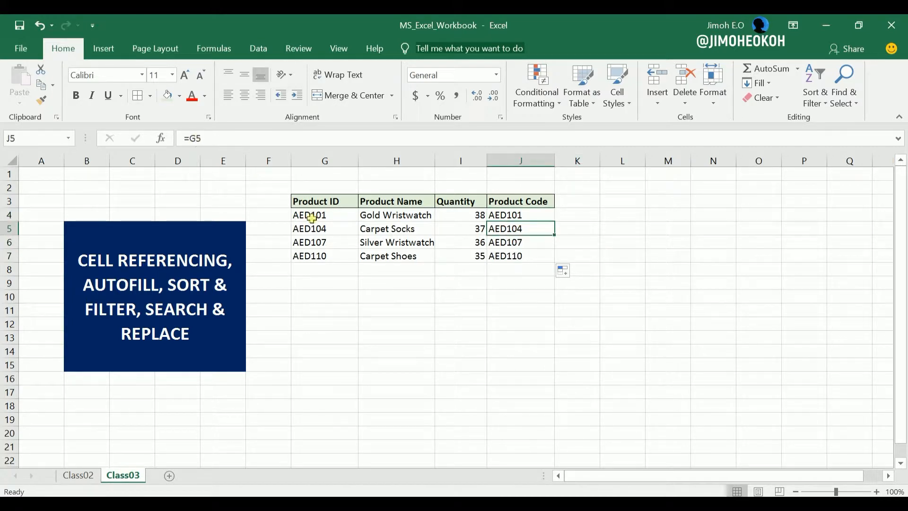
left_click(332, 229)
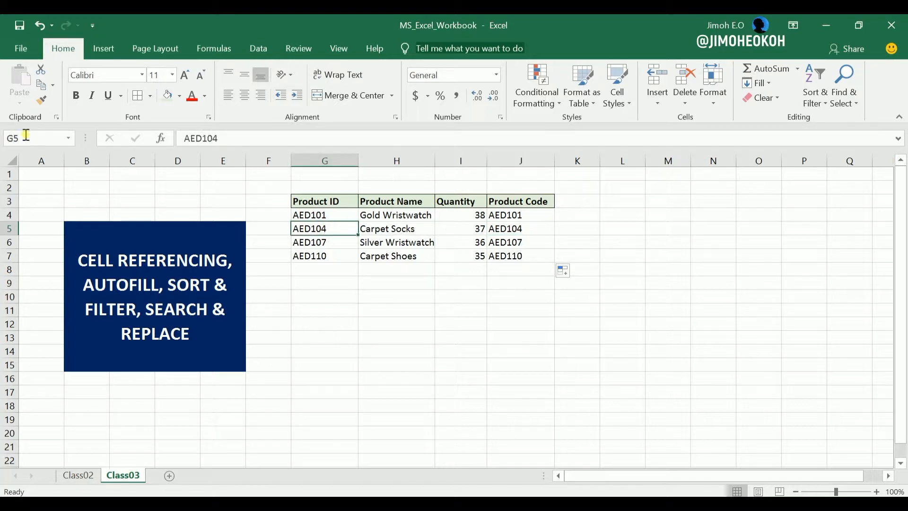
left_click(515, 243)
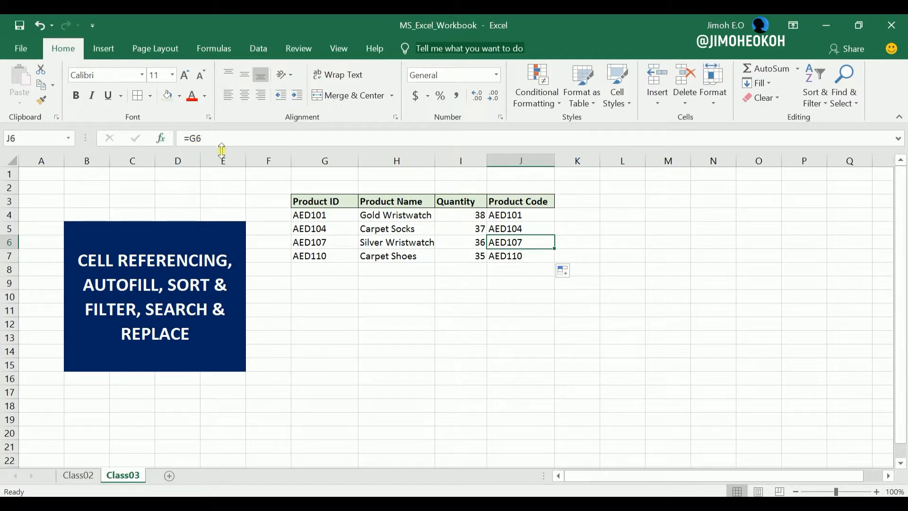
left_click(313, 243)
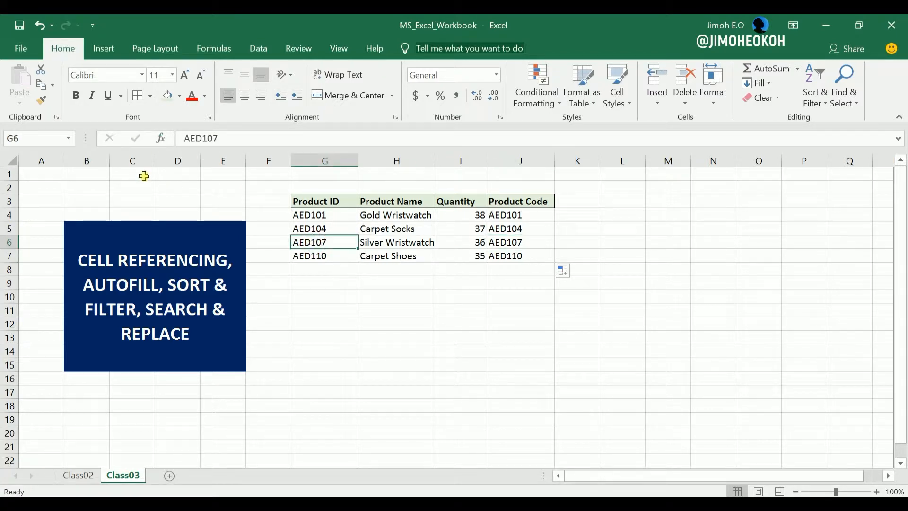
left_click(522, 258)
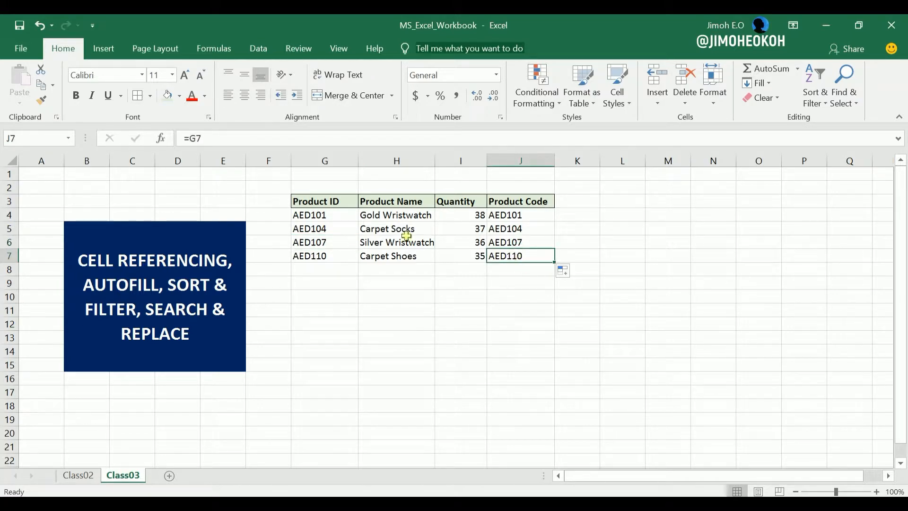
left_click(334, 253)
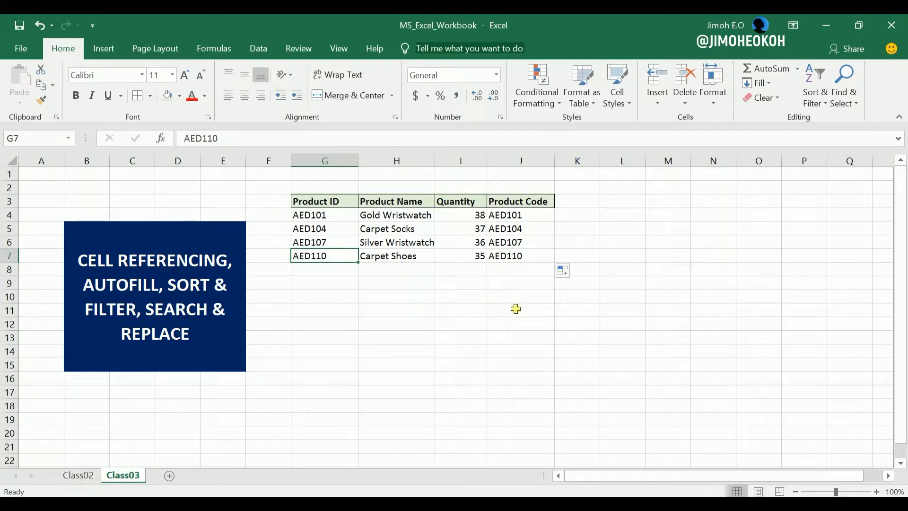
Step: Compare the Product Code formulas in cells J4:J6 with their source Product ID cells G4:G6
left_click(623, 269)
key("F9")
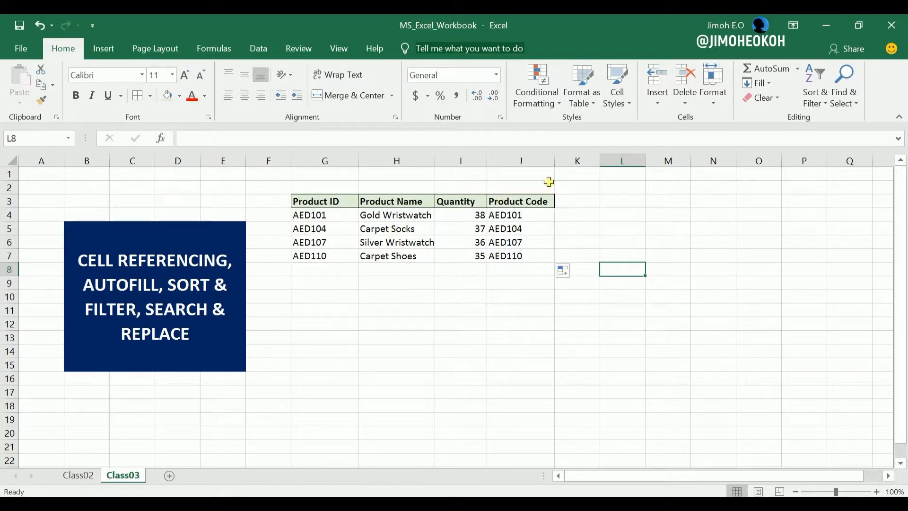
left_click(336, 215)
left_click(332, 235)
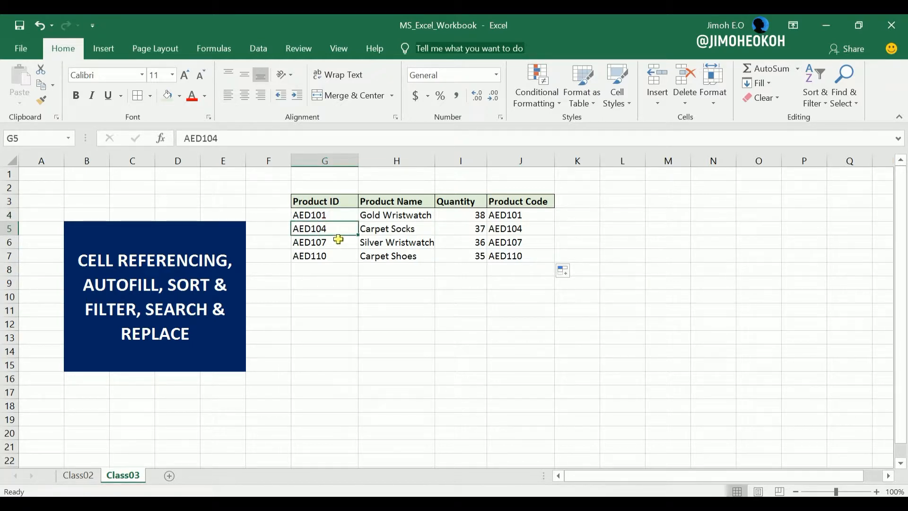
left_click(338, 218)
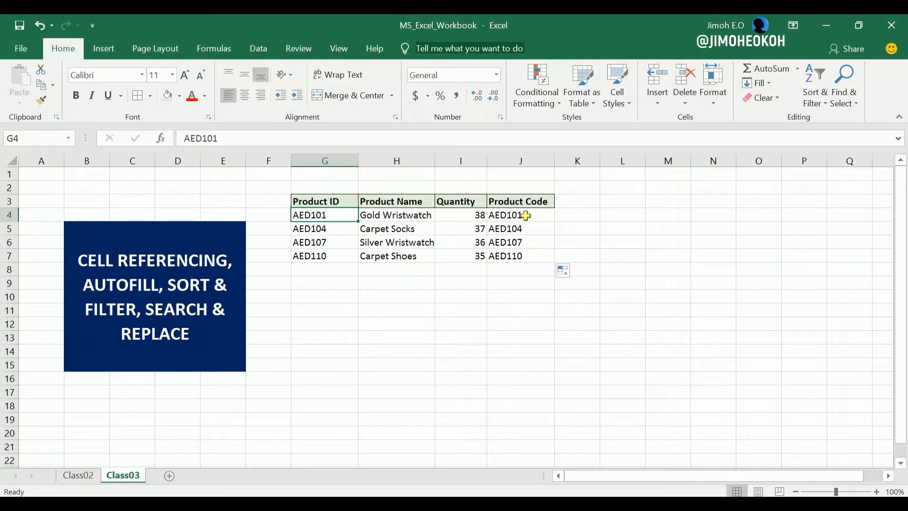
left_click(525, 215)
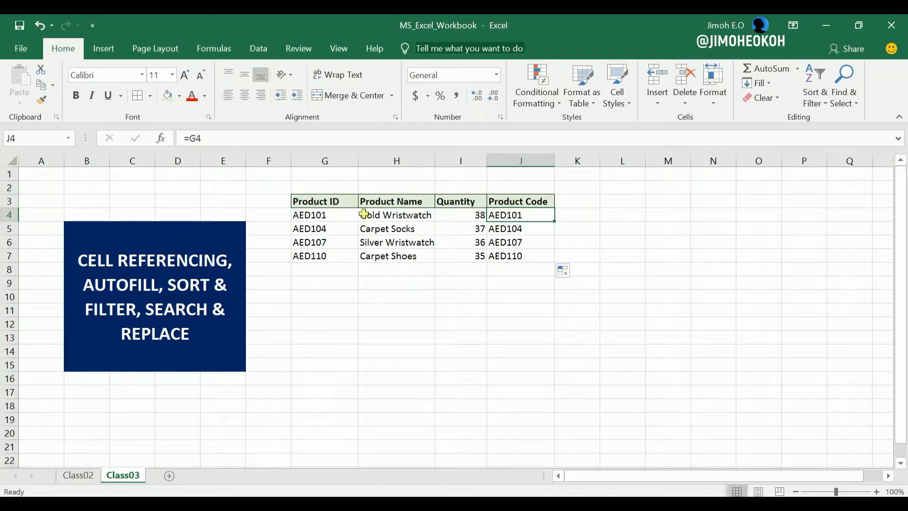
left_click(517, 230)
left_click(324, 229)
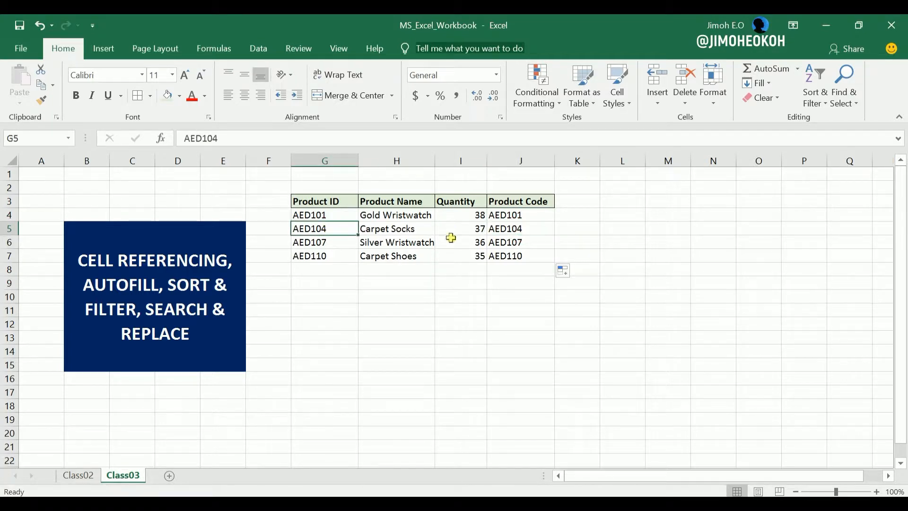
left_click(507, 246)
left_click(328, 240)
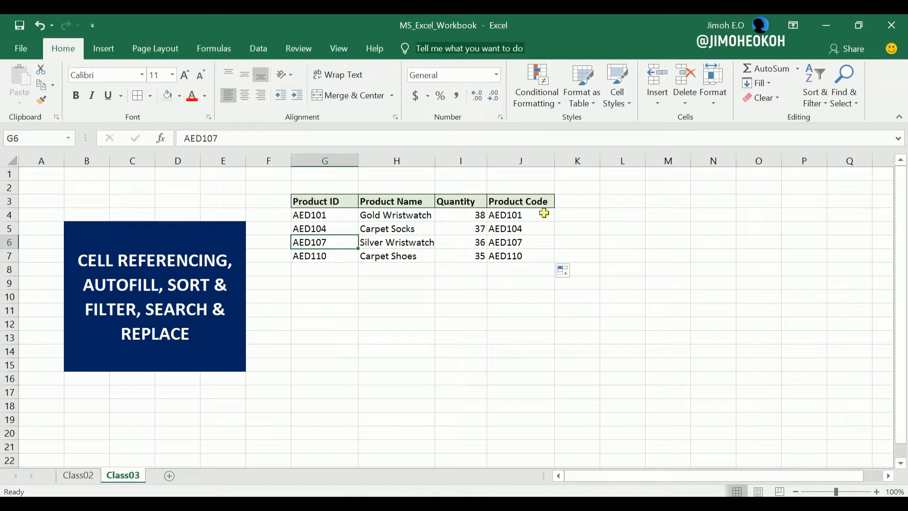
Step: Extend the table header from J3 into cell K3 and name the new column First P
left_click(568, 201)
left_click(548, 200)
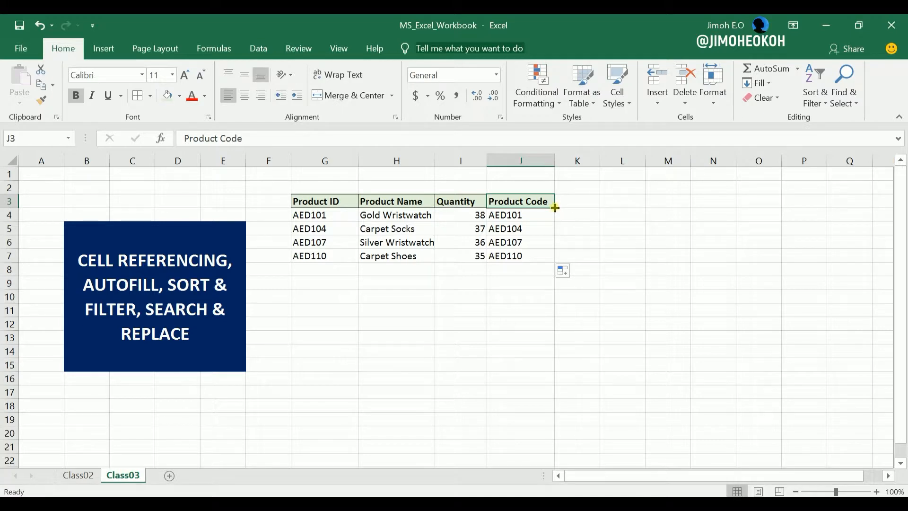
left_click_drag(555, 207, 575, 199)
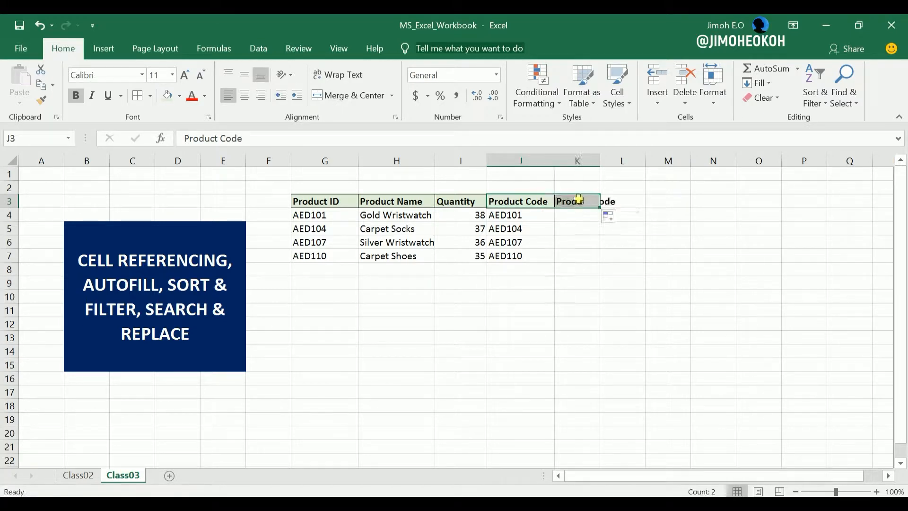
left_click(580, 199)
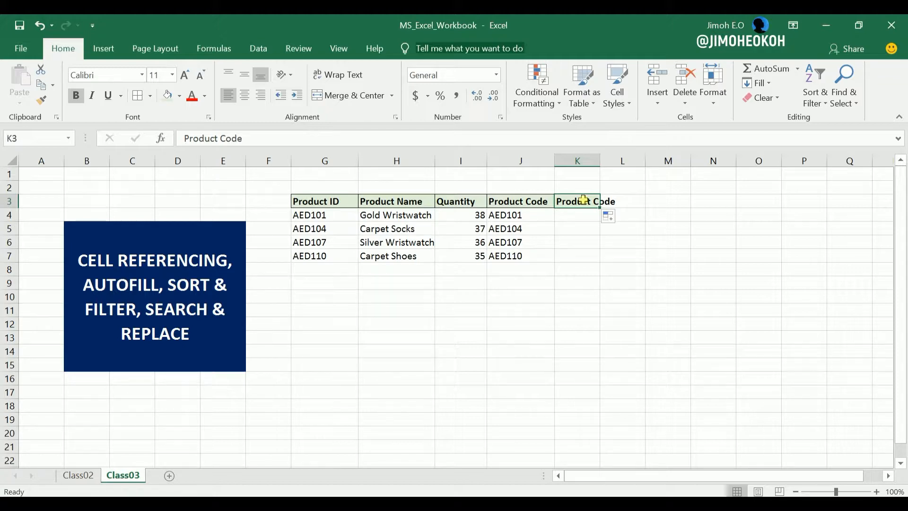
type("Fir")
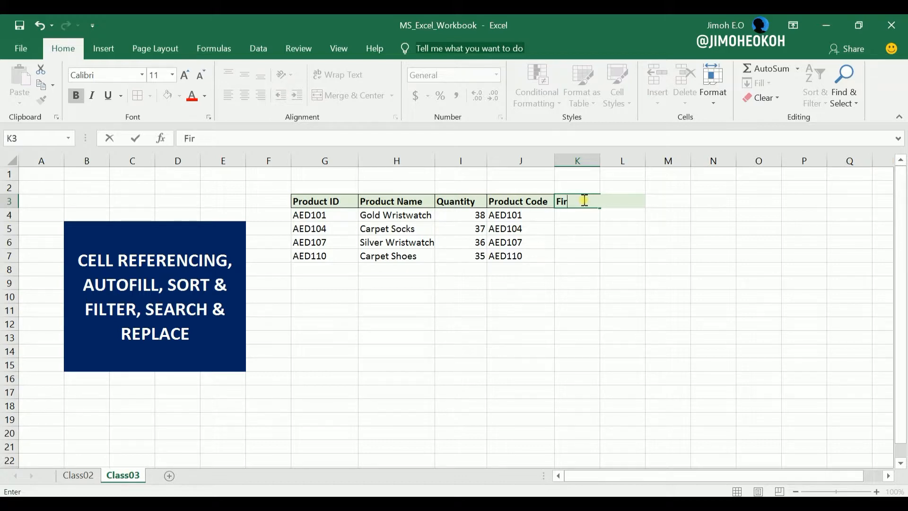
type("st P")
left_click(623, 227)
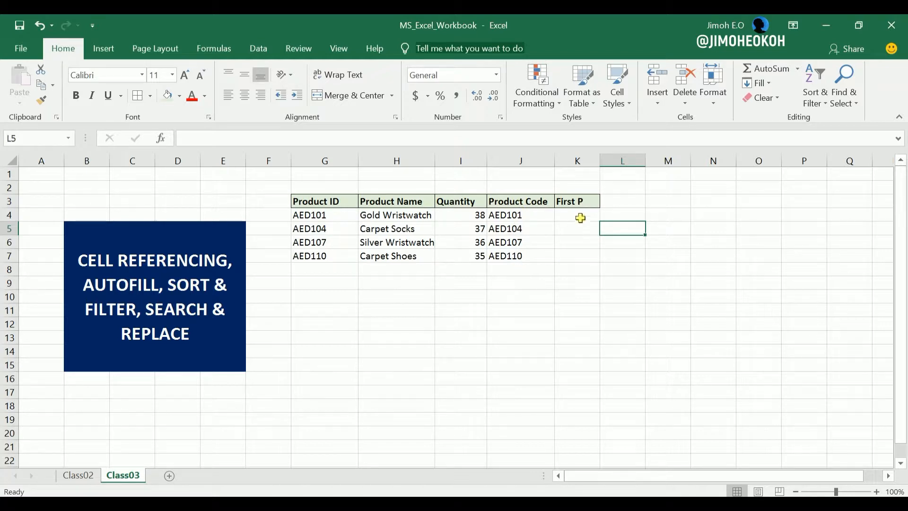
Step: Delete the Product Code entries in cells J4:J7 and look over the emptied cells beside the First P column
left_click_drag(518, 255, 521, 216)
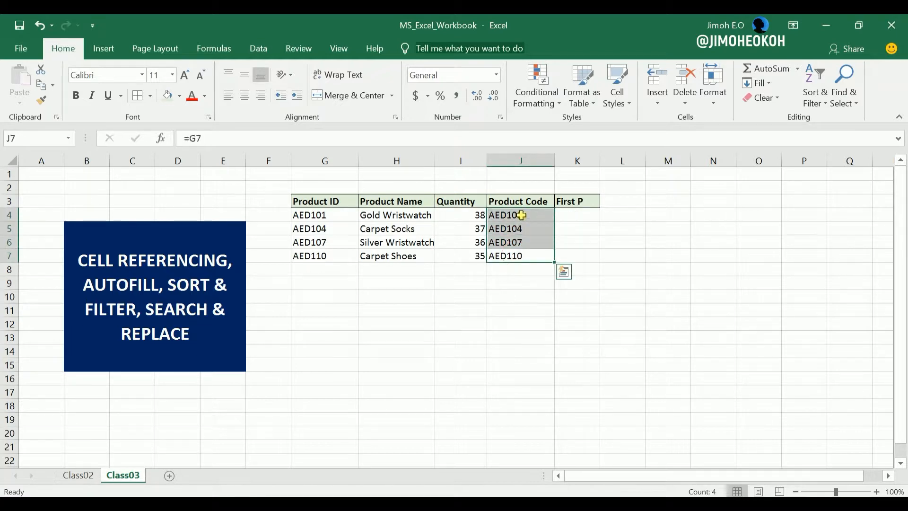
key("Delete")
left_click(568, 218)
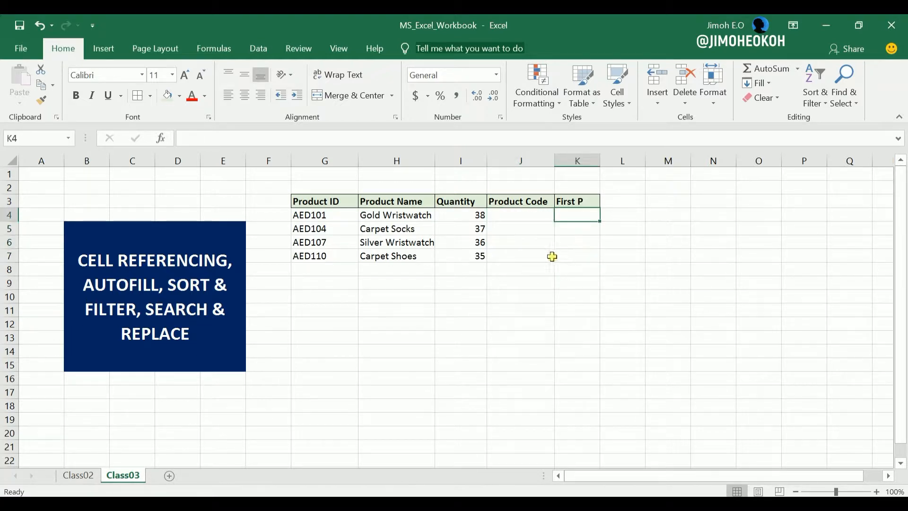
left_click_drag(524, 215, 503, 250)
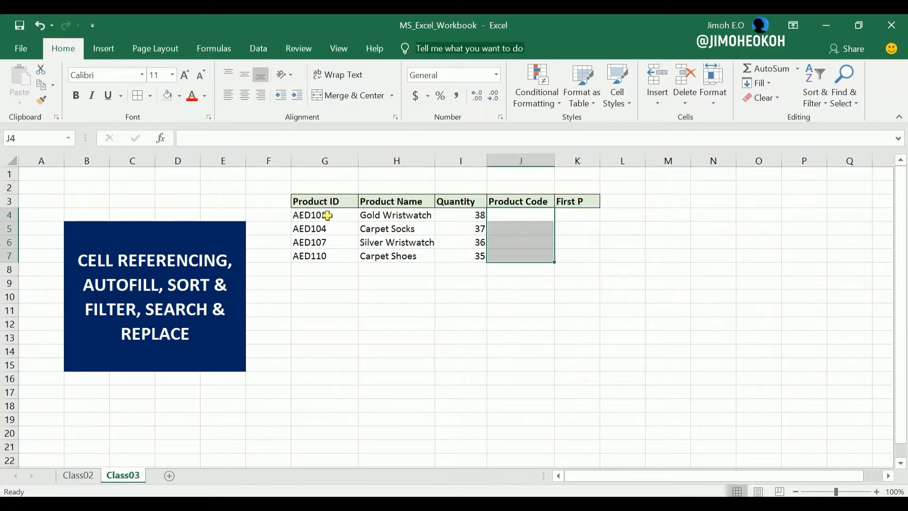
left_click(589, 219)
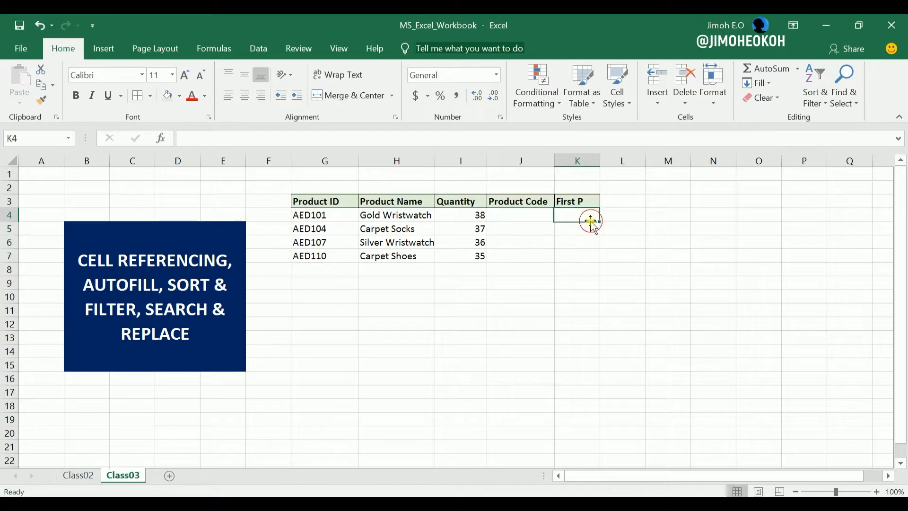
left_click_drag(586, 216, 572, 255)
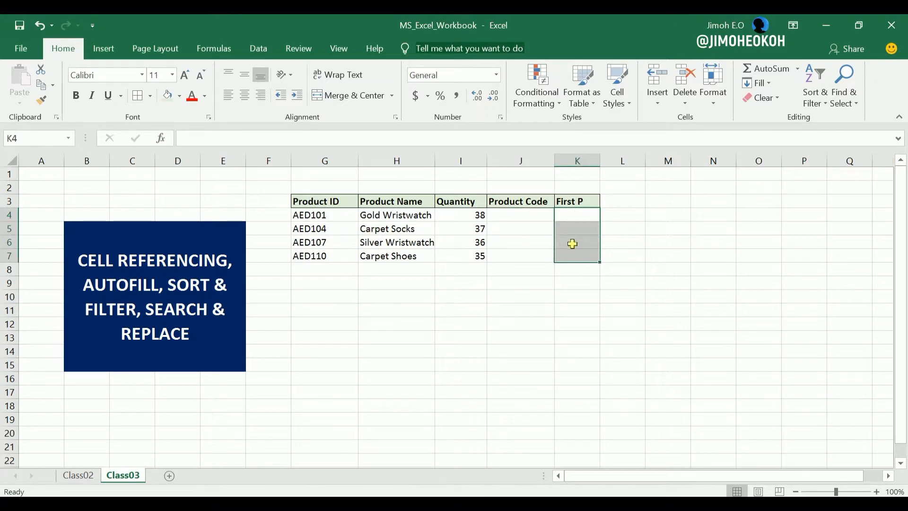
left_click(589, 253)
Step: Enter the relative reference =G4 in cell J4 and autofill it down to J7
left_click(528, 216)
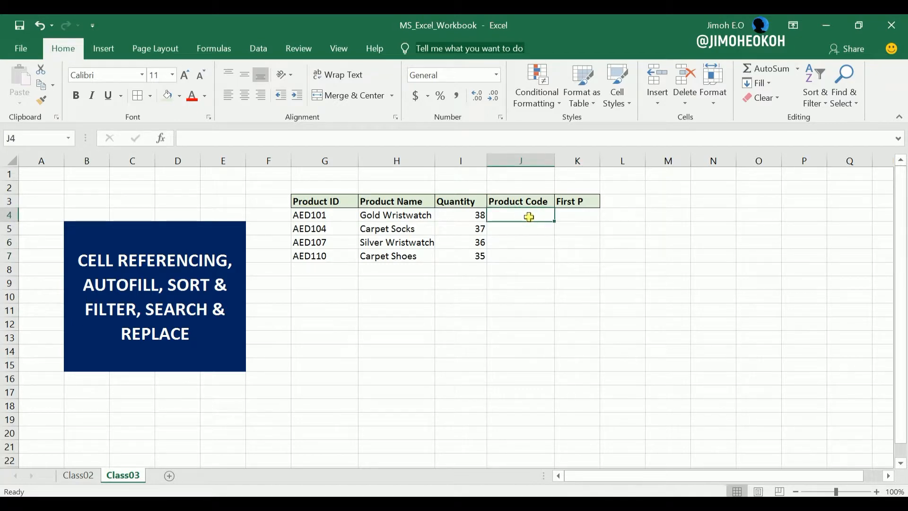
type("=")
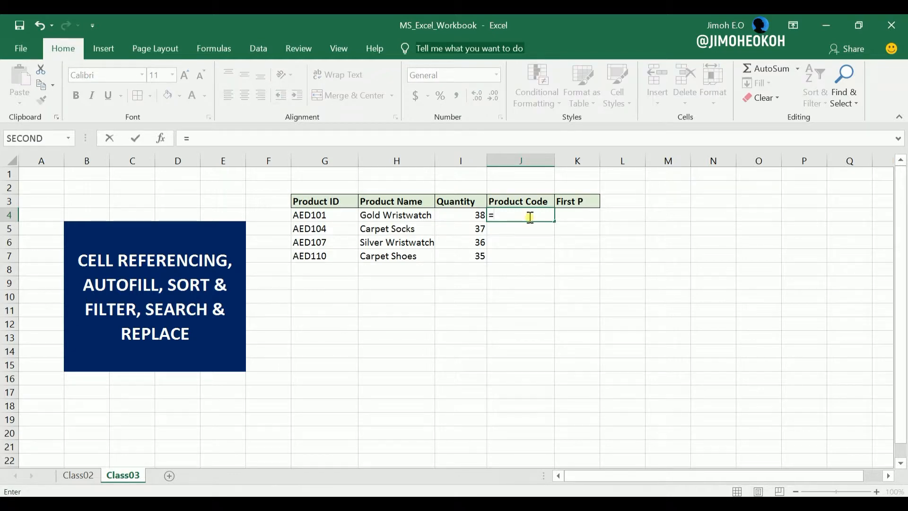
left_click(319, 216)
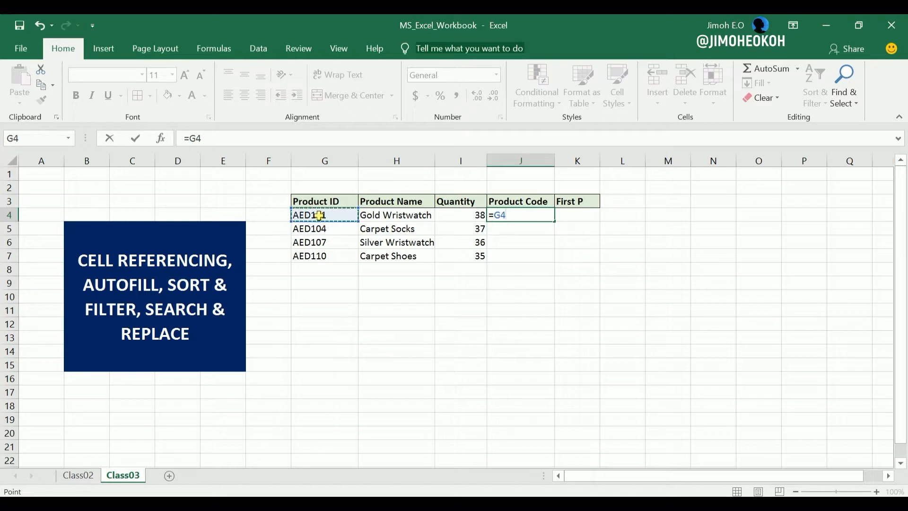
key("Return")
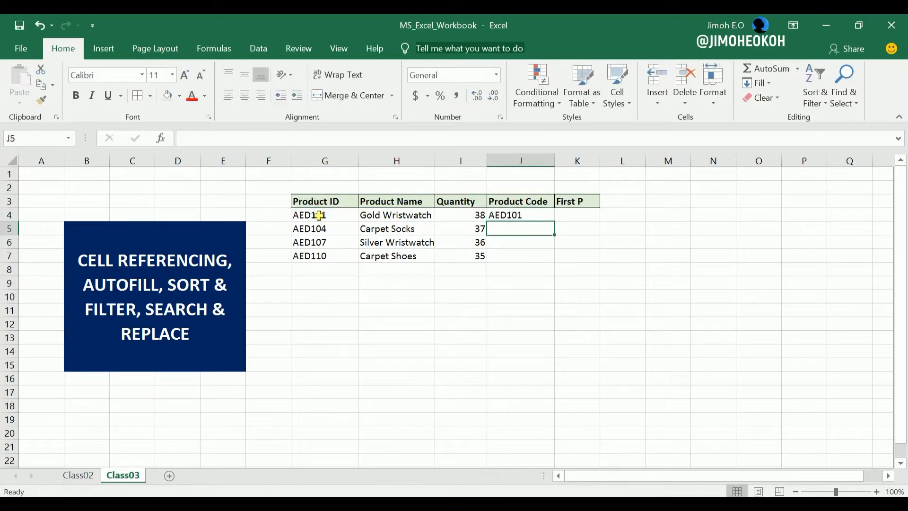
left_click(534, 213)
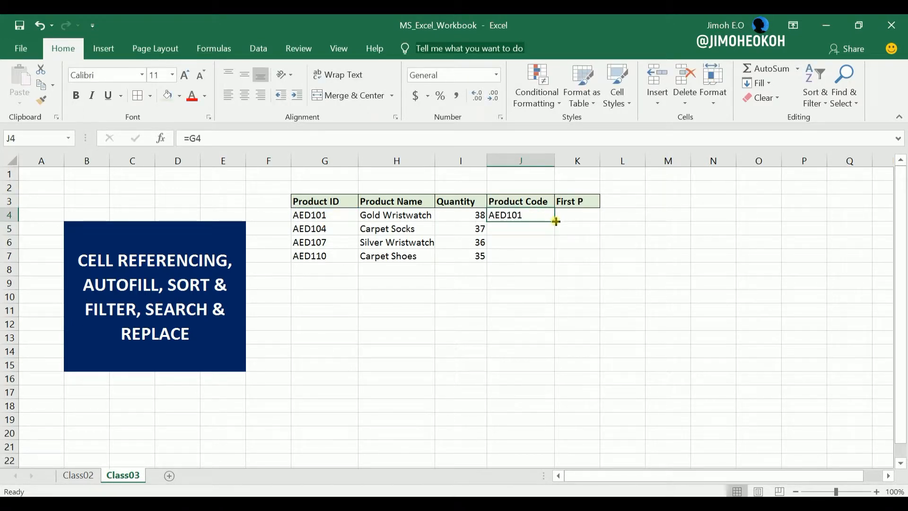
left_click_drag(555, 220, 551, 262)
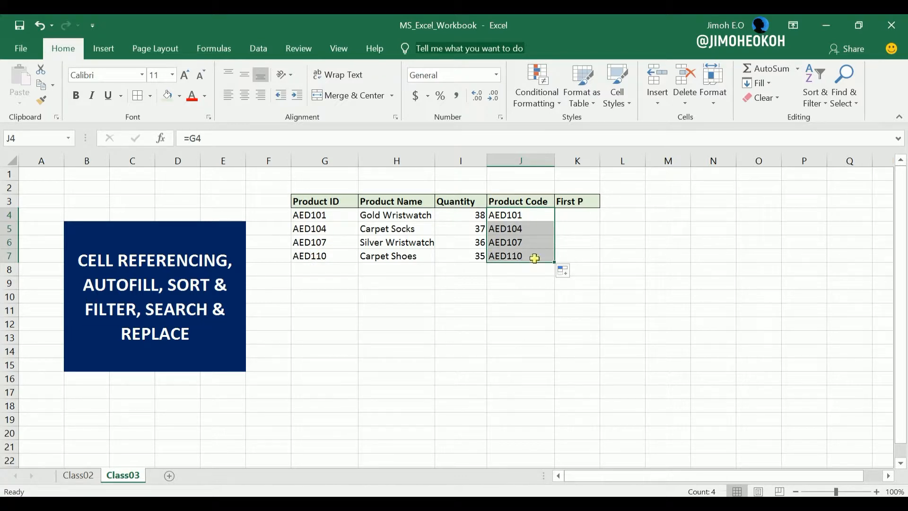
Step: Enter the absolute reference =$G$4 in cell K4 of the First P column and autofill it down to K7
left_click(579, 218)
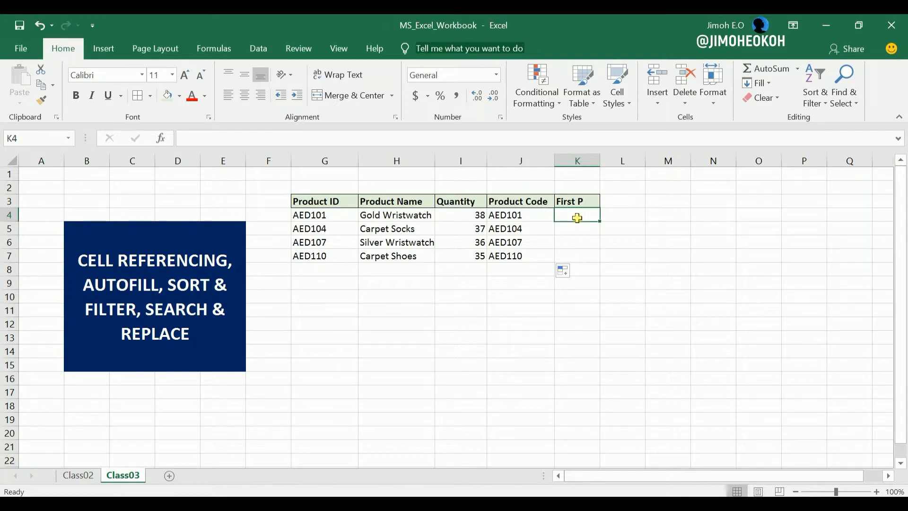
type("=")
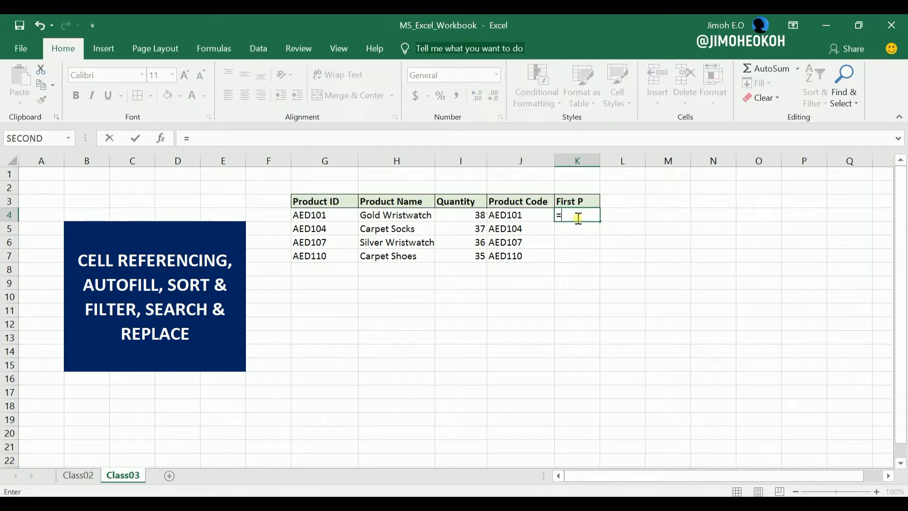
left_click(322, 217)
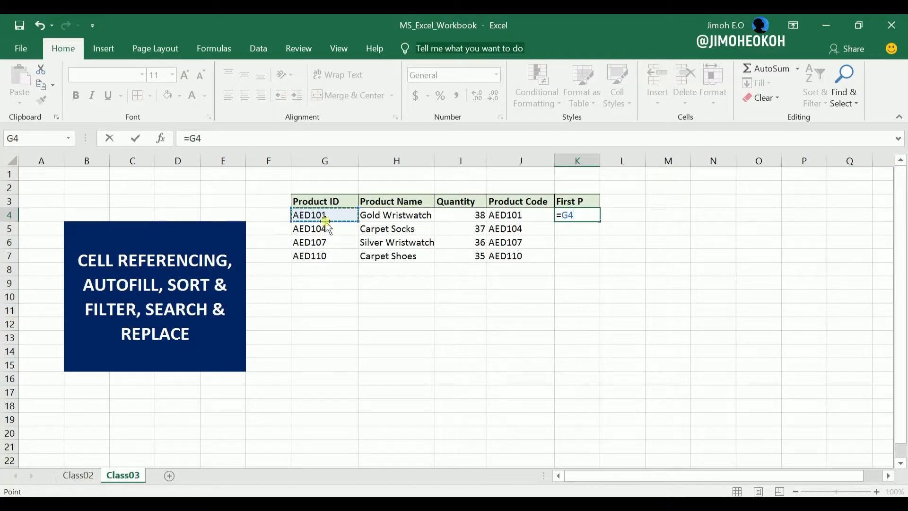
left_click(191, 138)
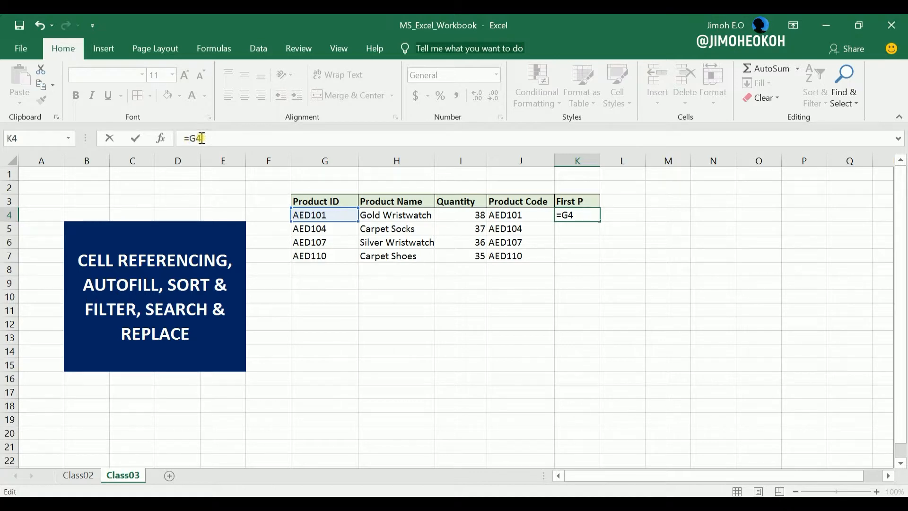
type("$")
key("Left")
key("BackSpace")
type("$")
left_click(205, 137)
type("$")
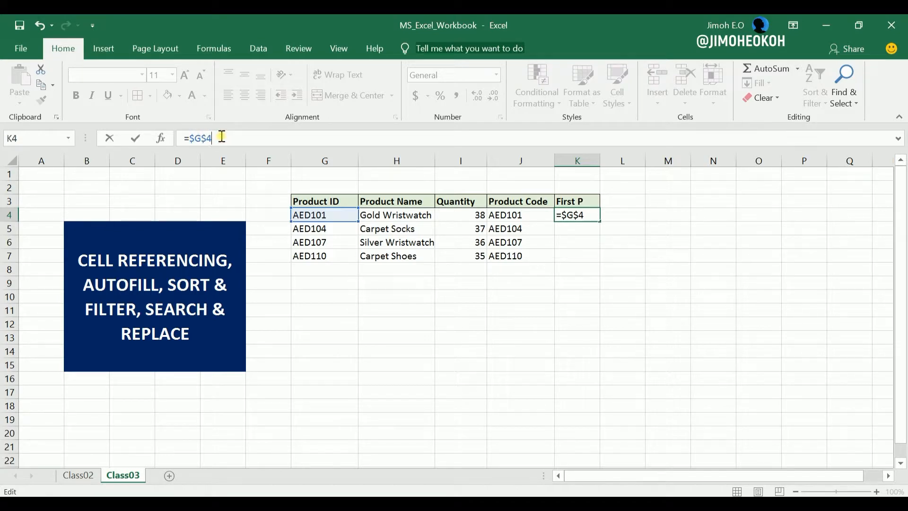
key("Return")
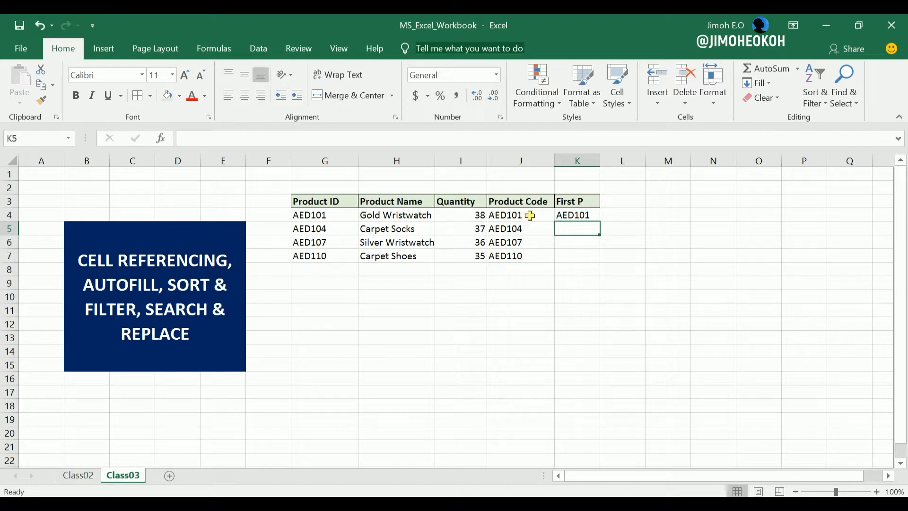
left_click(581, 216)
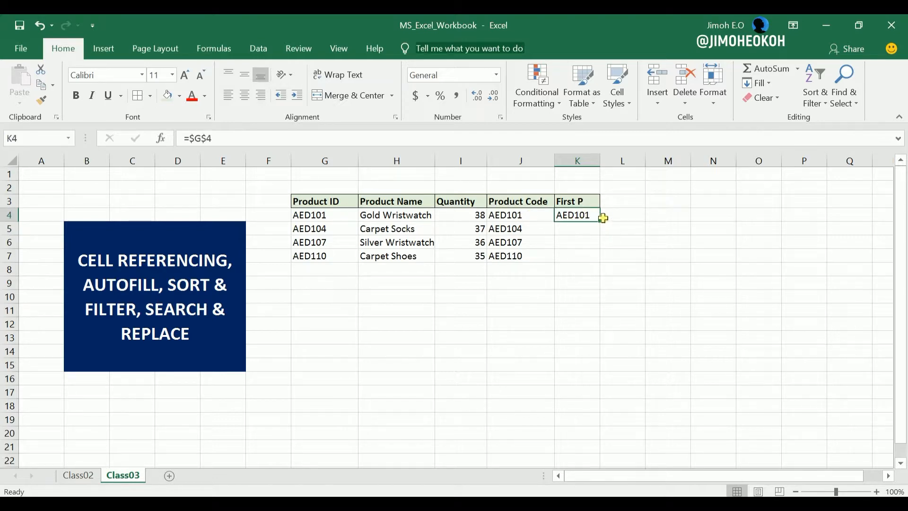
left_click_drag(599, 220, 597, 259)
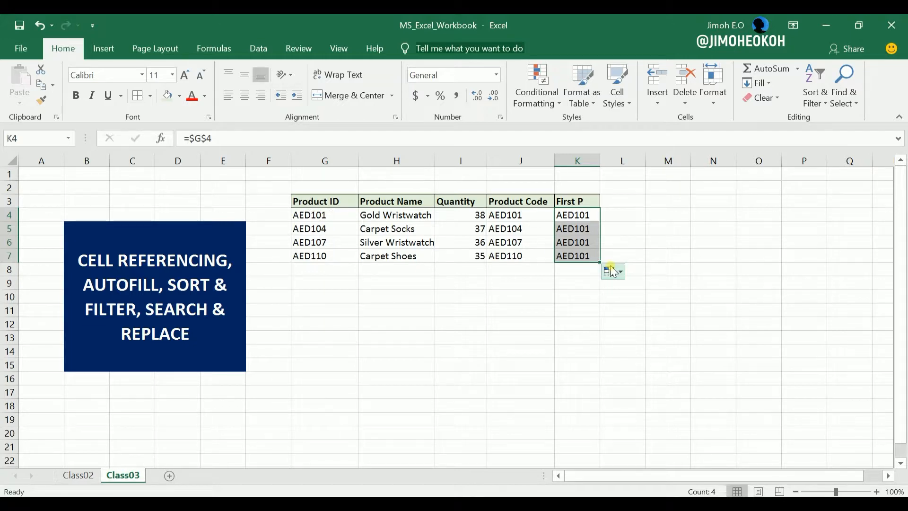
Step: Try extending the First P autofill down to cell K19, and undo that fill
left_click_drag(600, 263, 587, 430)
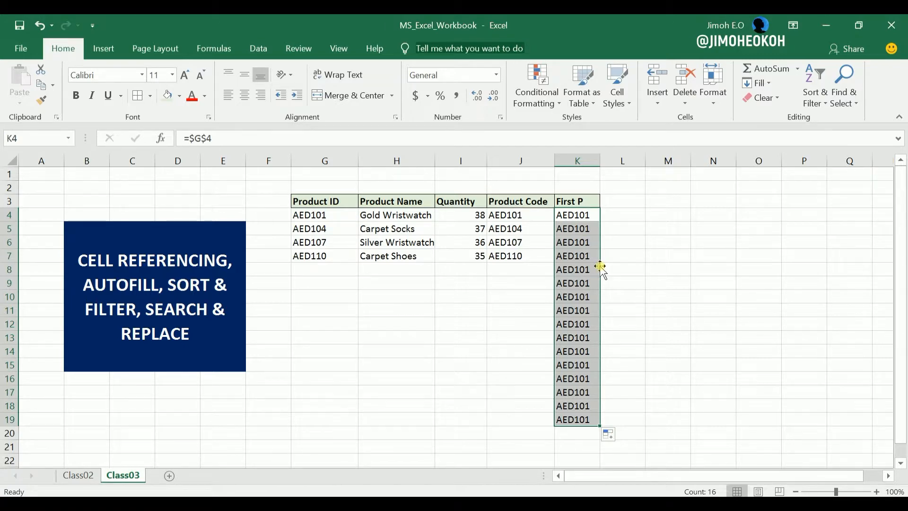
key("ctrl+z")
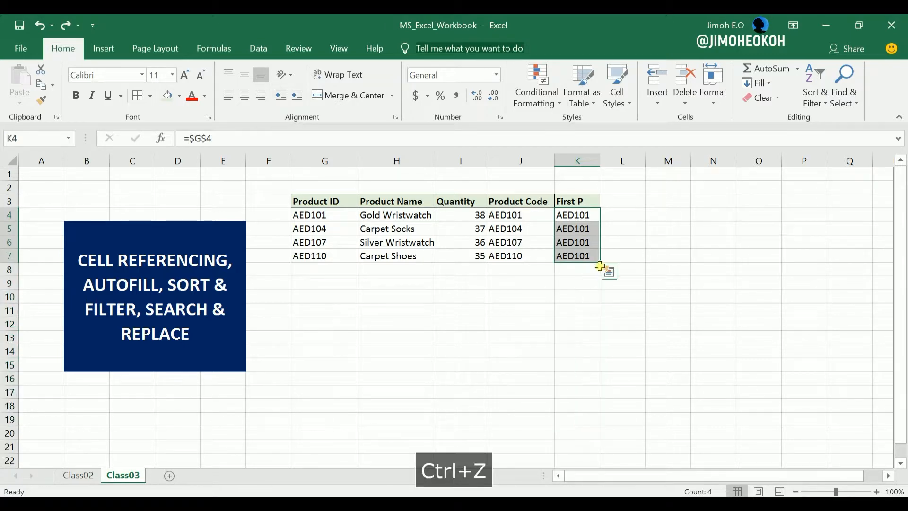
left_click(602, 268)
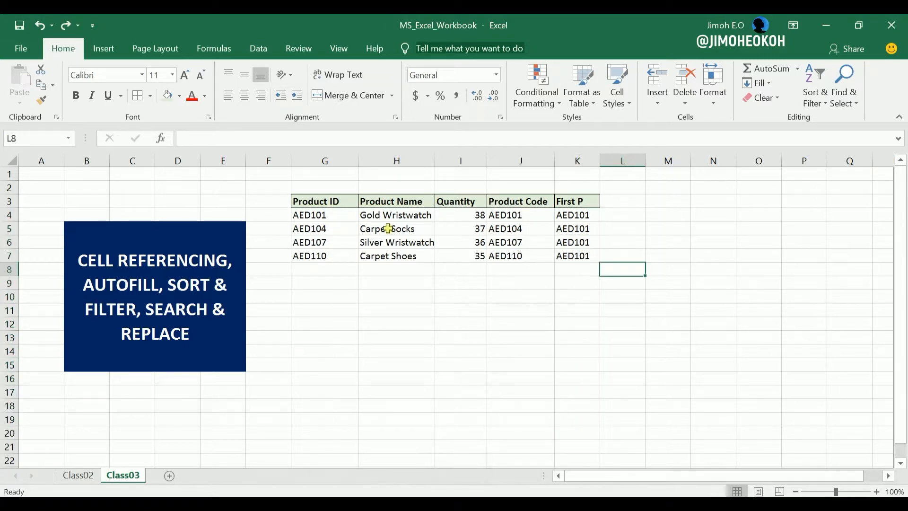
Step: Try changing the first Product ID in cell G4 to AED100, and undo that change
left_click(330, 216)
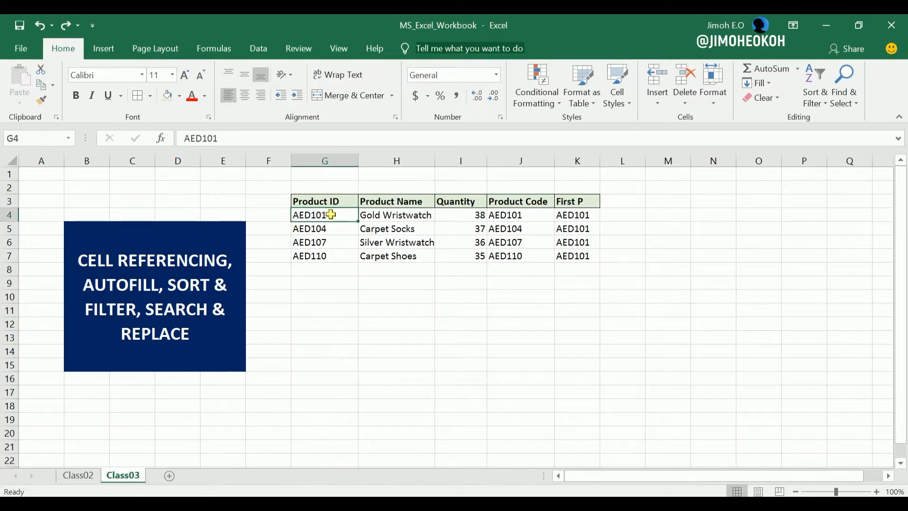
double_click(336, 215)
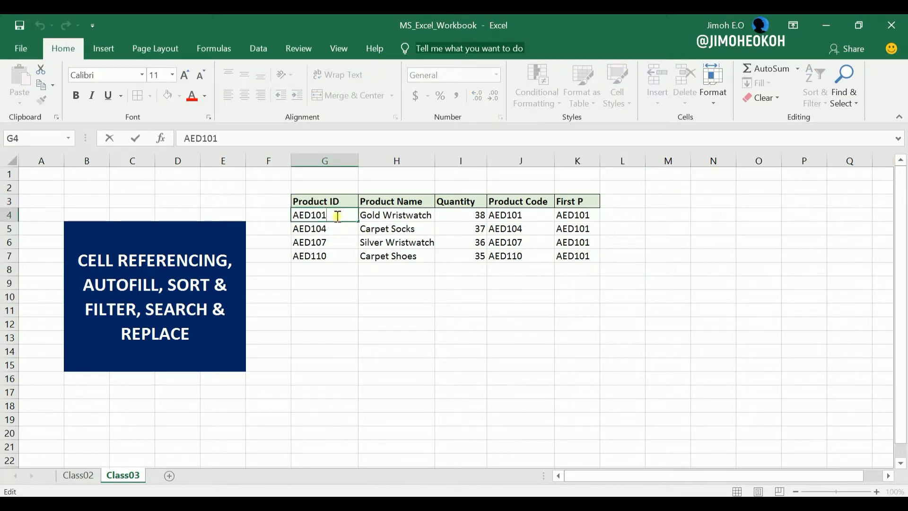
key("BackSpace")
type("00")
key("Return")
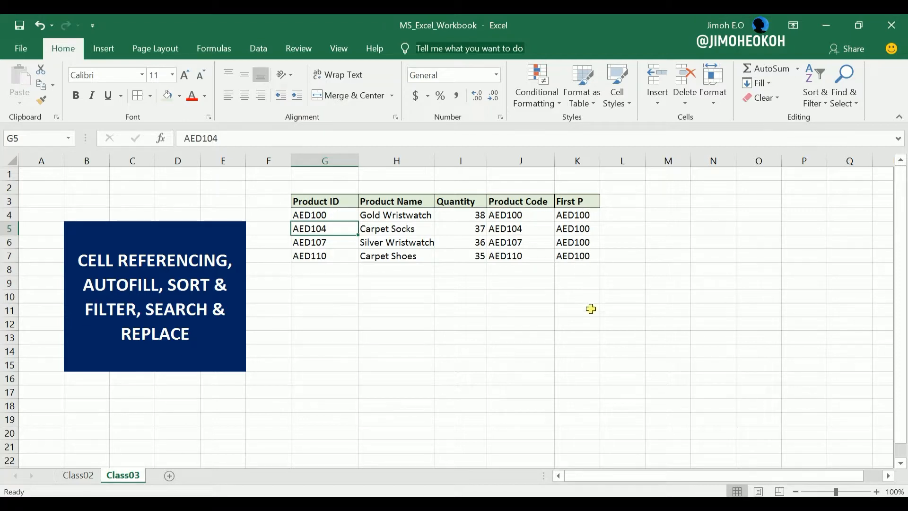
key("ctrl+z")
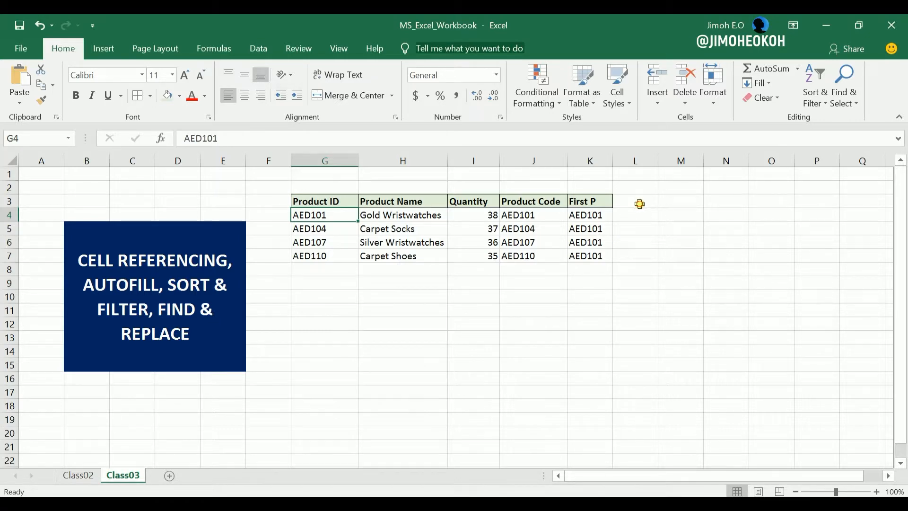
Step: Extend the header row into cell L3 by autofilling from First P, and title the new column Name
left_click(607, 203)
left_click_drag(615, 208, 635, 201)
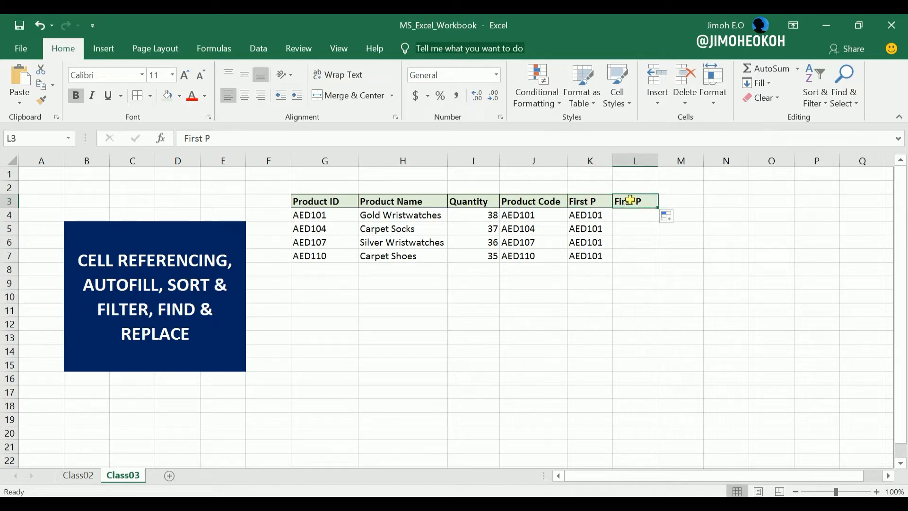
type("nA")
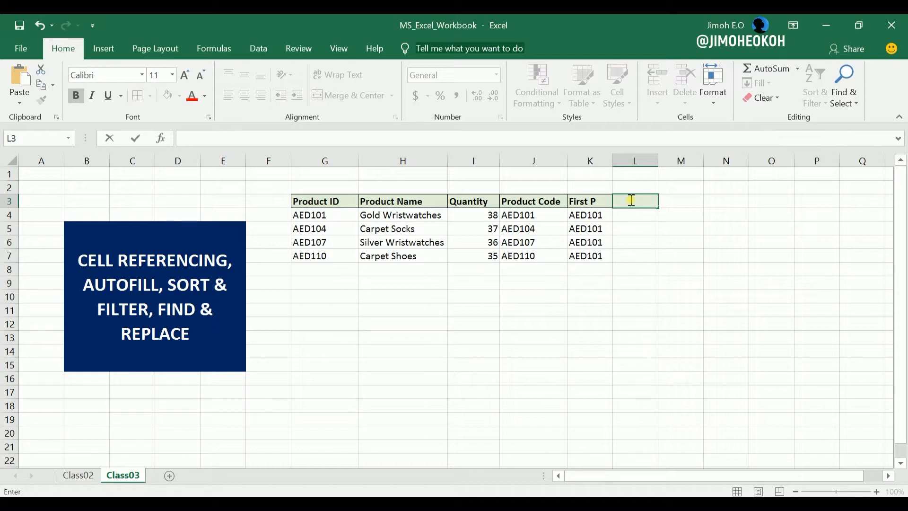
type("Name")
left_click(650, 251)
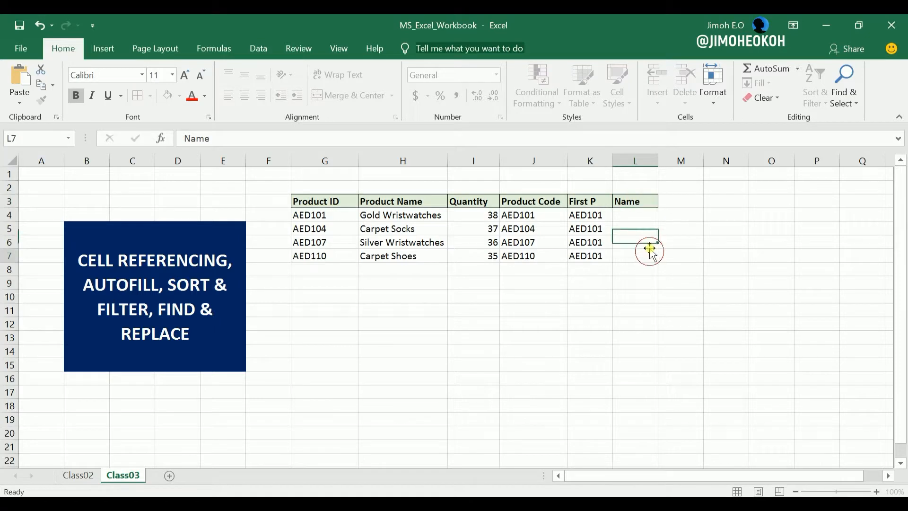
Step: Enter the cross-sheet reference =Class02!H4 in cell L4 of the Name column and autofill it down to L7
left_click(93, 469)
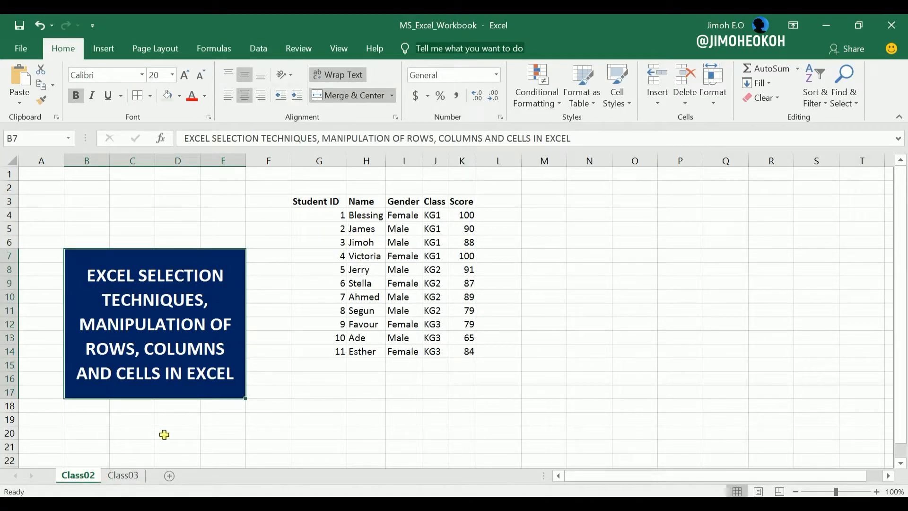
left_click(122, 474)
left_click(623, 220)
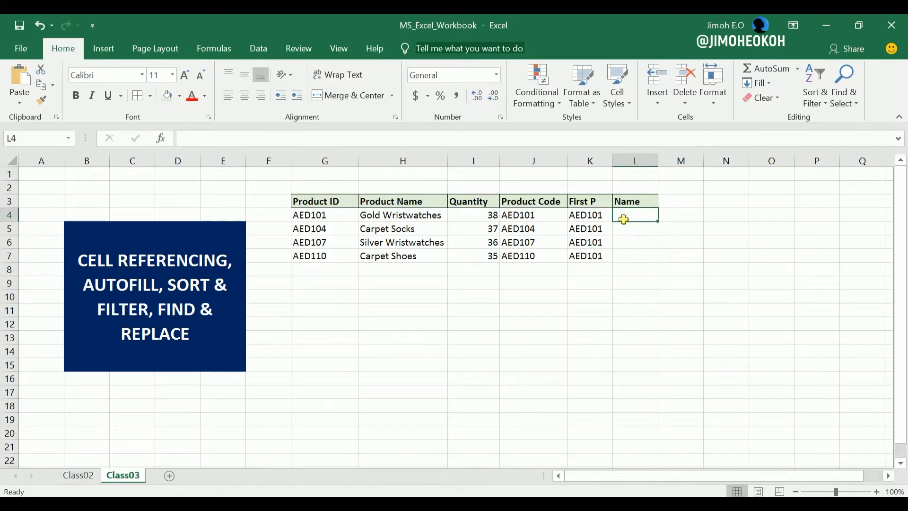
type("=")
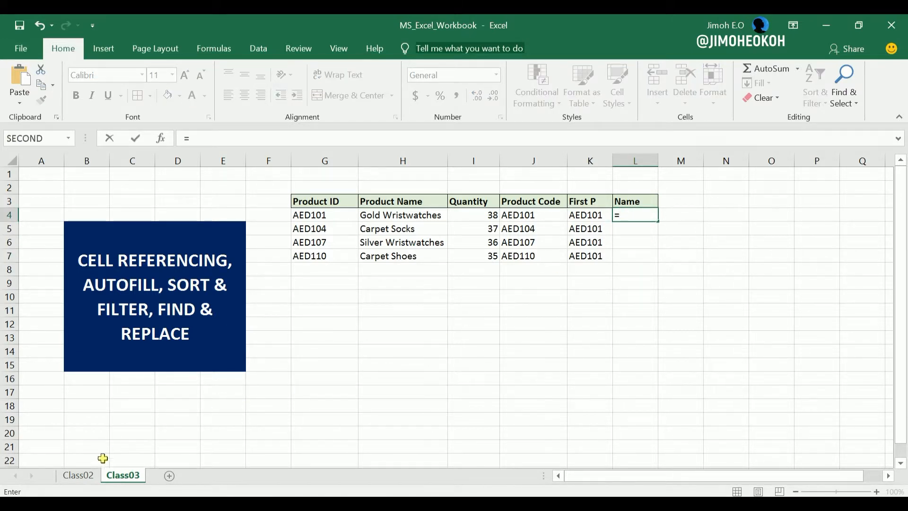
left_click(88, 478)
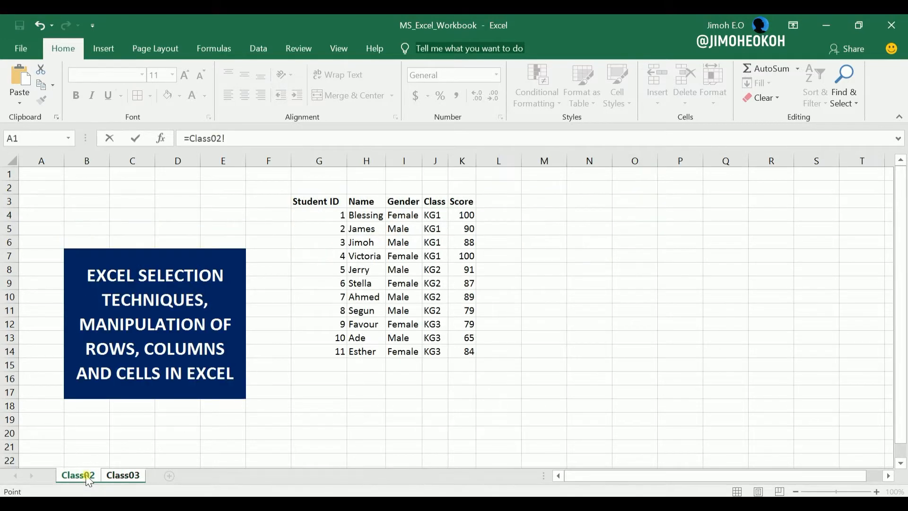
left_click(369, 217)
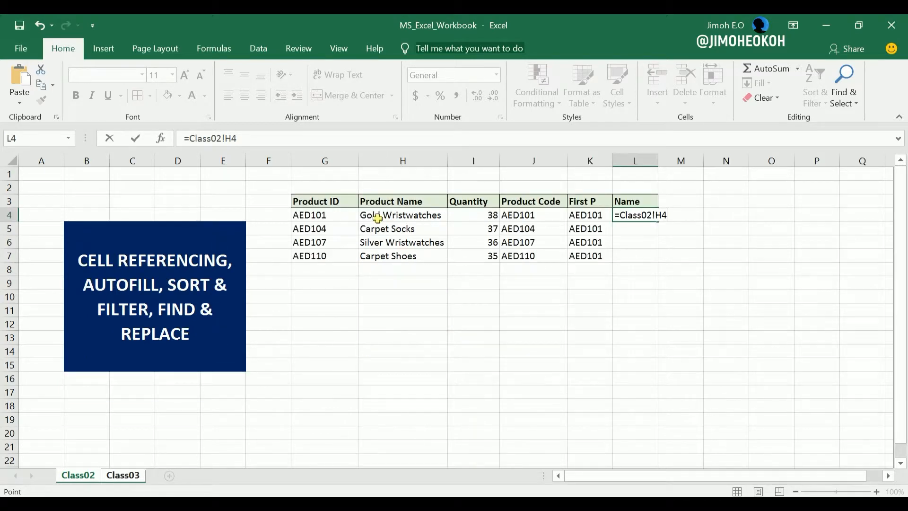
key("Return")
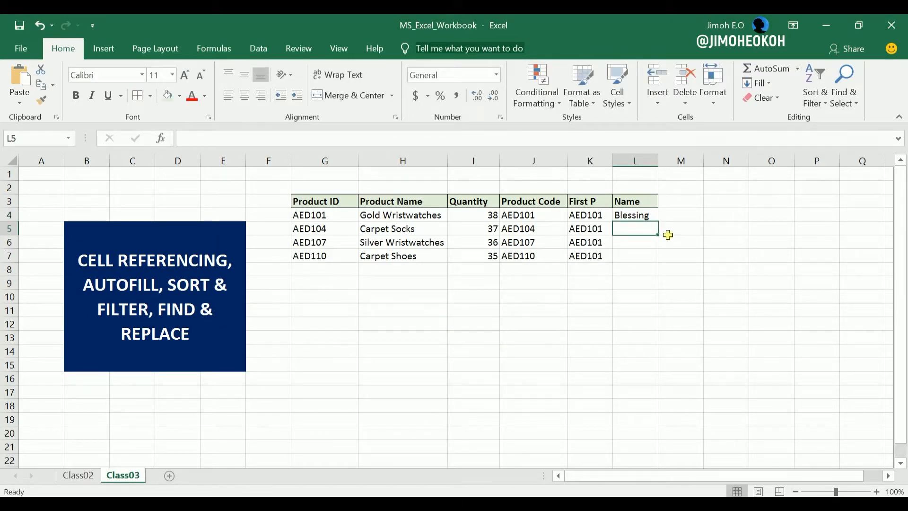
left_click(645, 214)
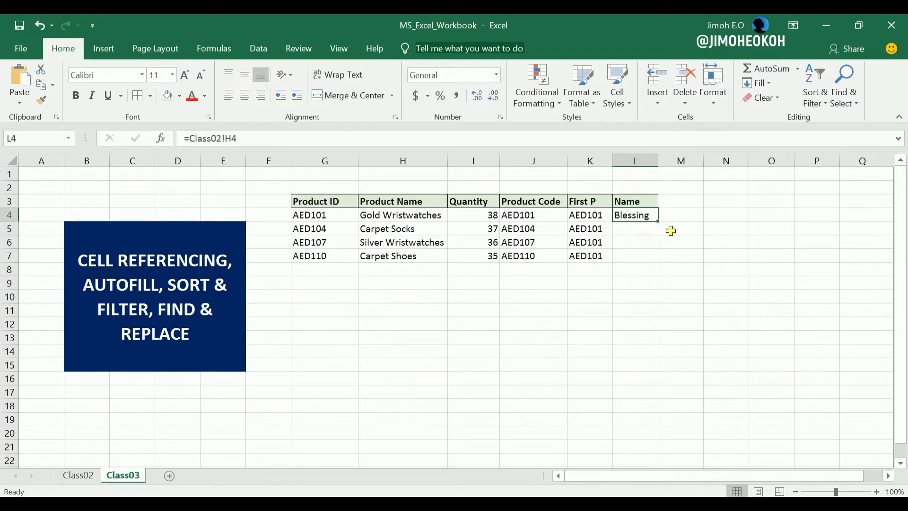
left_click_drag(660, 221, 656, 257)
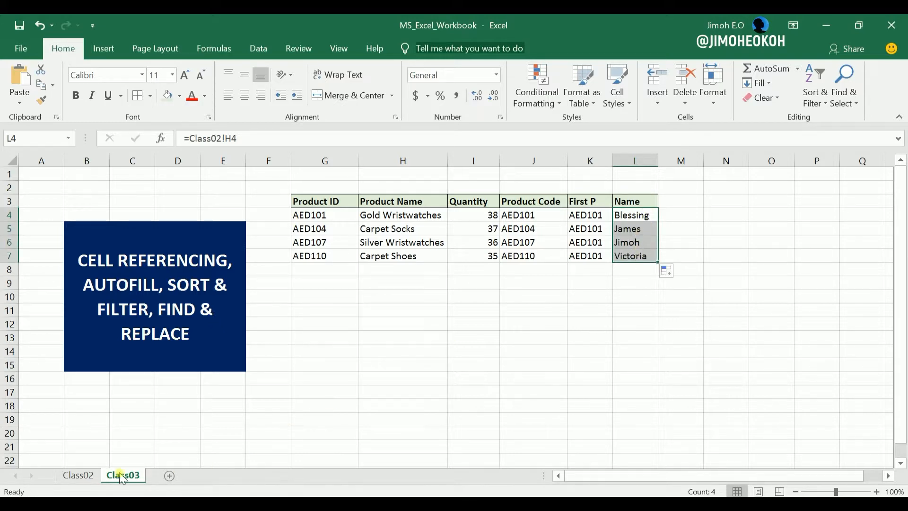
Step: Replace the first student's name in cell H4 of the Class02 sheet, and return to the Class03 sheet
left_click(80, 475)
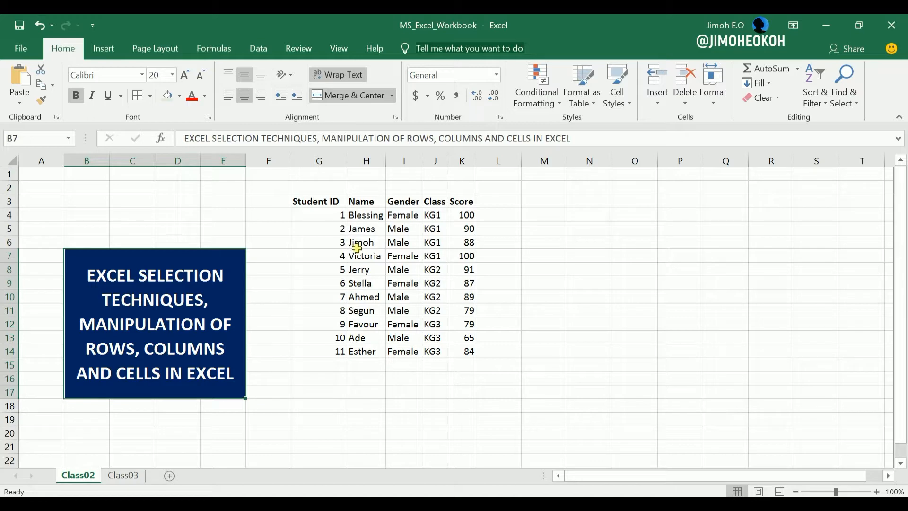
left_click(362, 215)
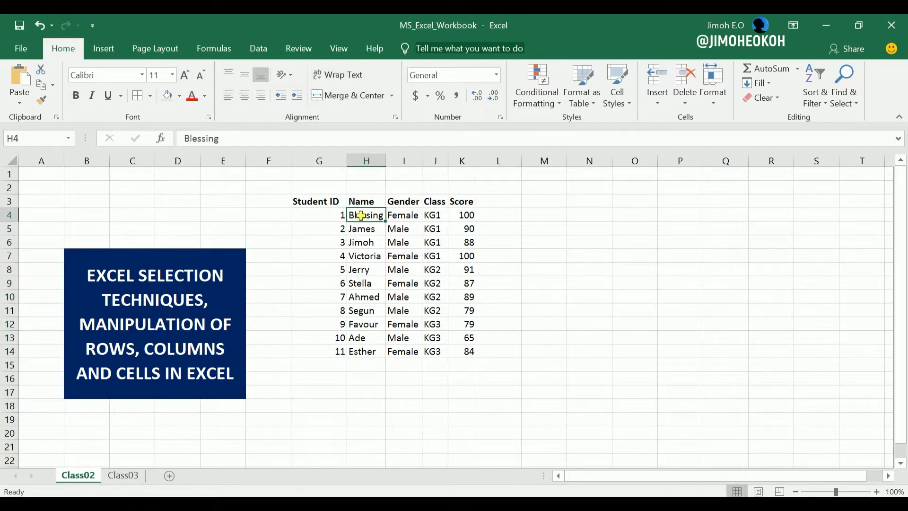
type("Jane")
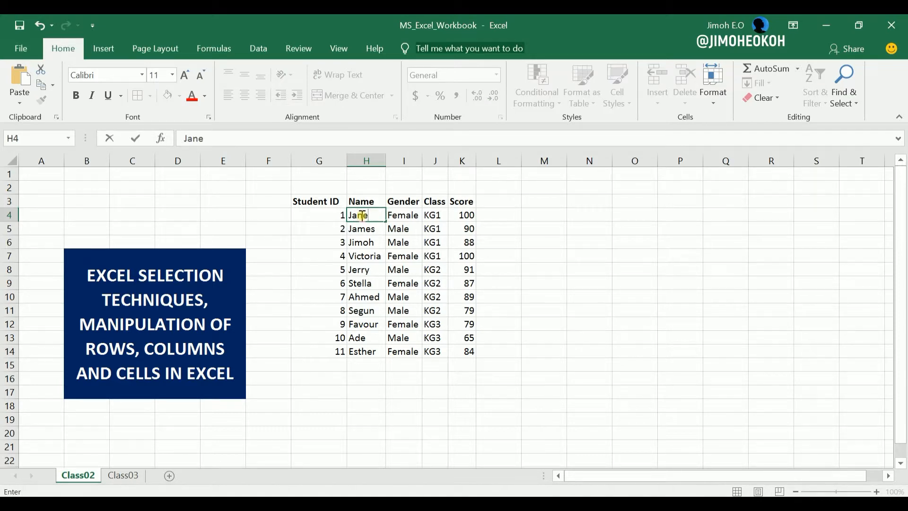
key("Return")
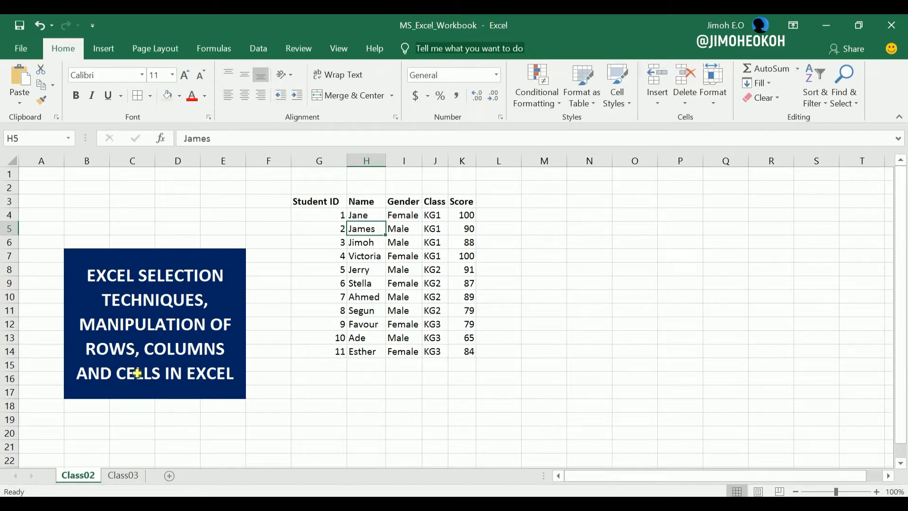
left_click(136, 474)
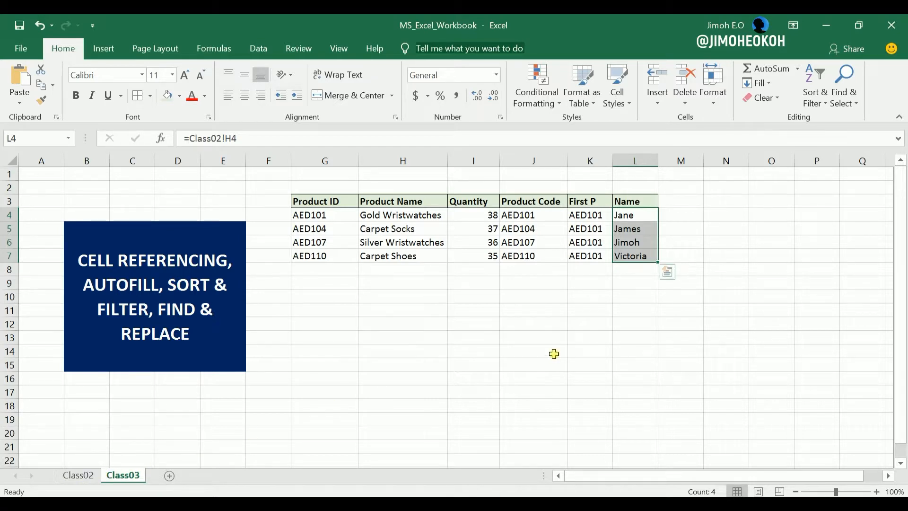
Step: Undo the student name change on Class02 and the whole Name column added on Class03
key("ctrl+z")
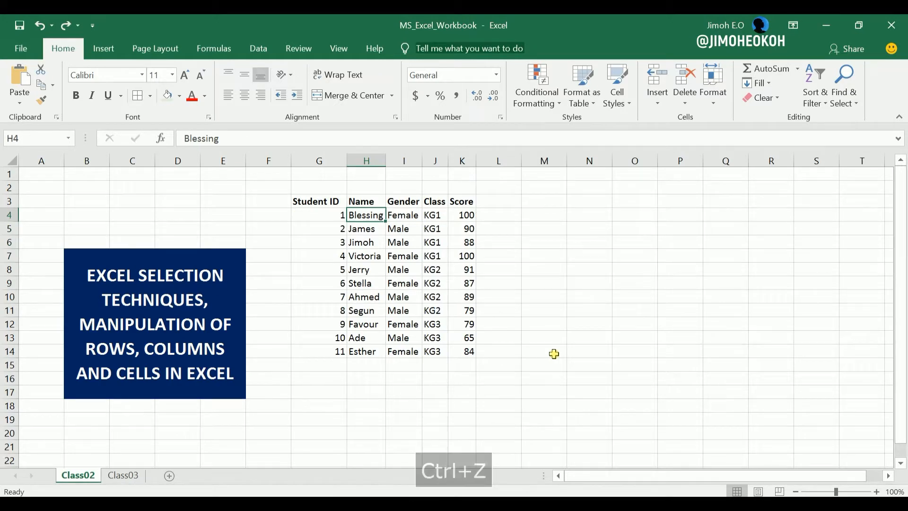
key("ctrl+z")
key("ctrl+z")
key("ctrl+z")
key("ctrl+z")
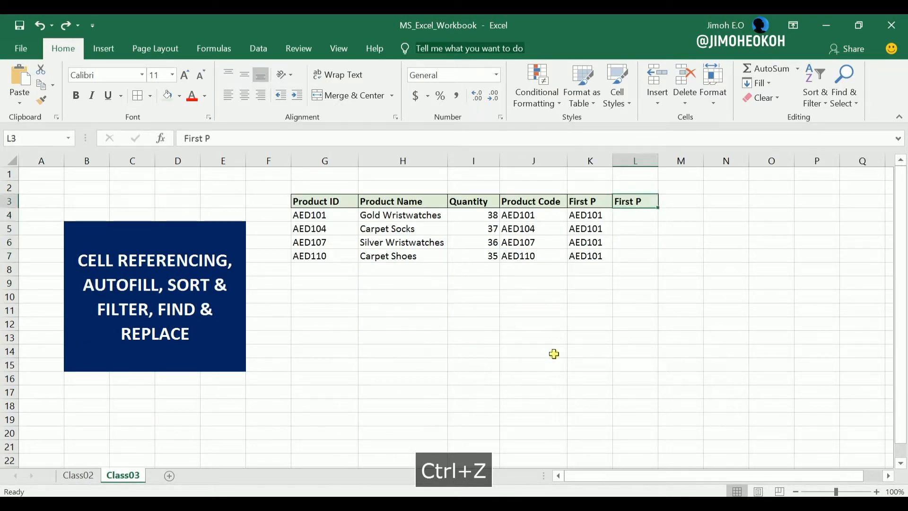
key("ctrl+z")
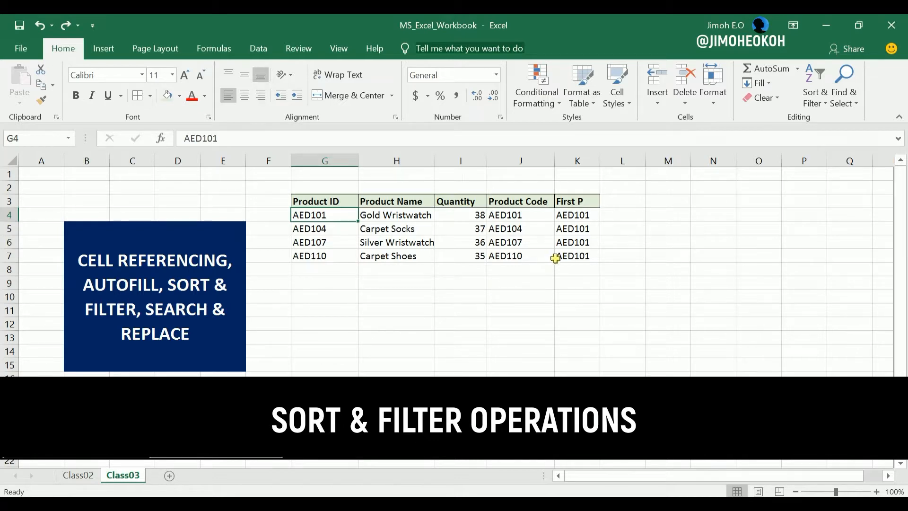
left_click(622, 269)
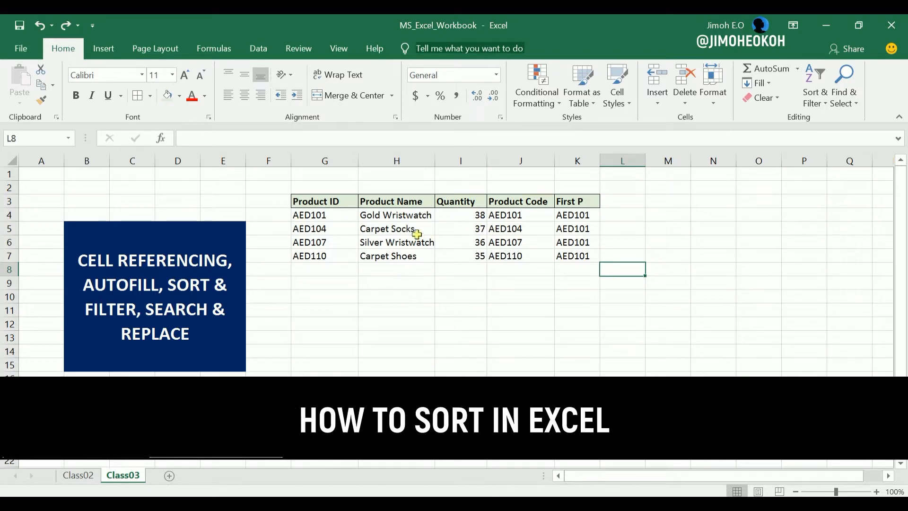
Step: Try sorting the product table by Product Name from A to Z, and undo that sort
left_click(427, 199)
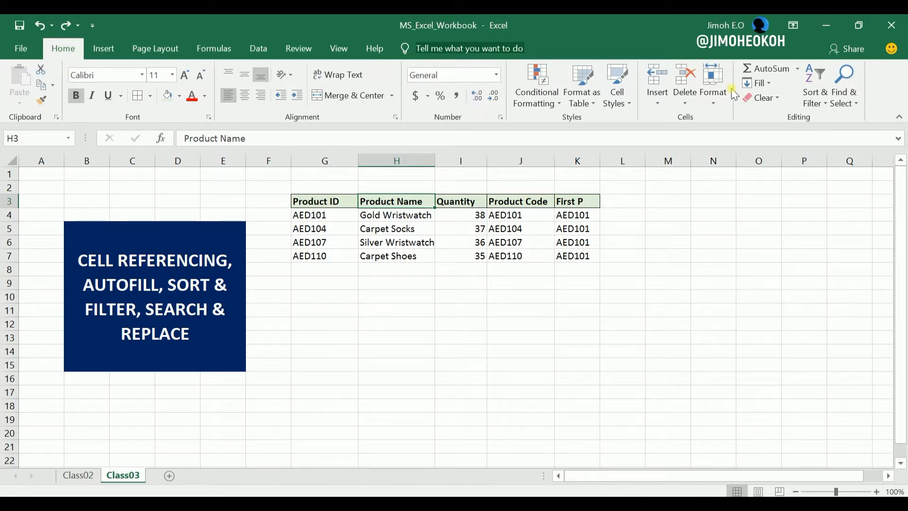
left_click(825, 103)
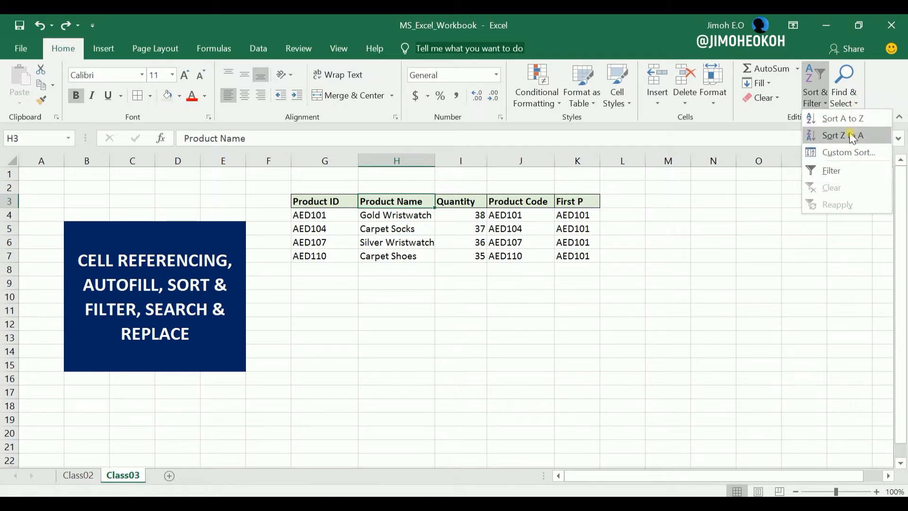
left_click(858, 121)
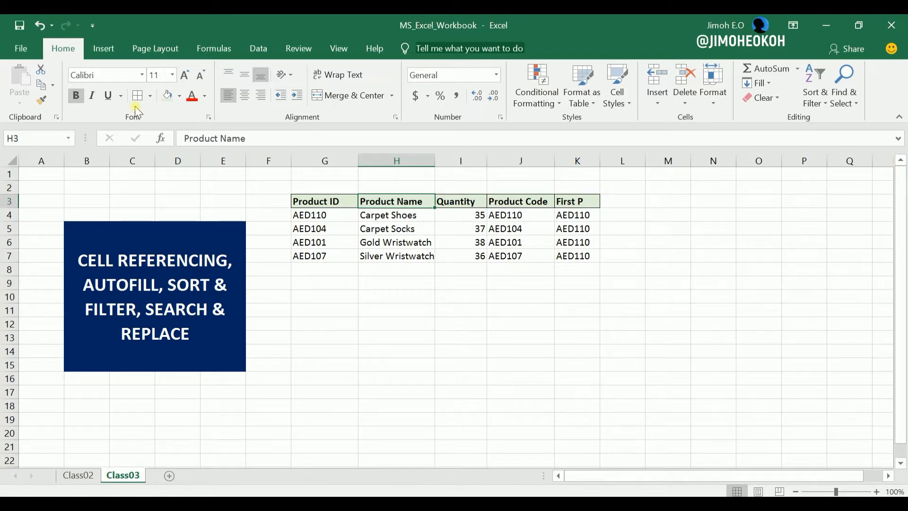
left_click(41, 31)
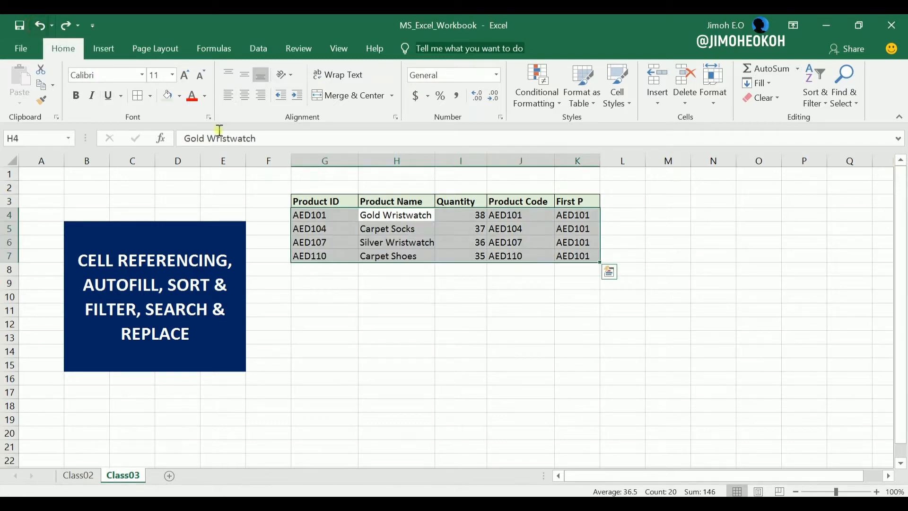
Step: Try sorting the product table by Product Name from Z to A, and undo that sort
left_click(409, 231)
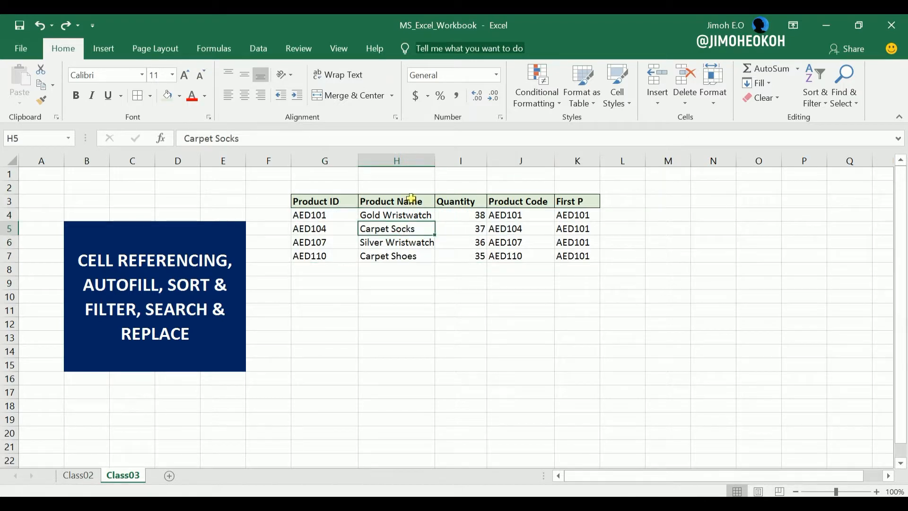
left_click(411, 200)
left_click(824, 105)
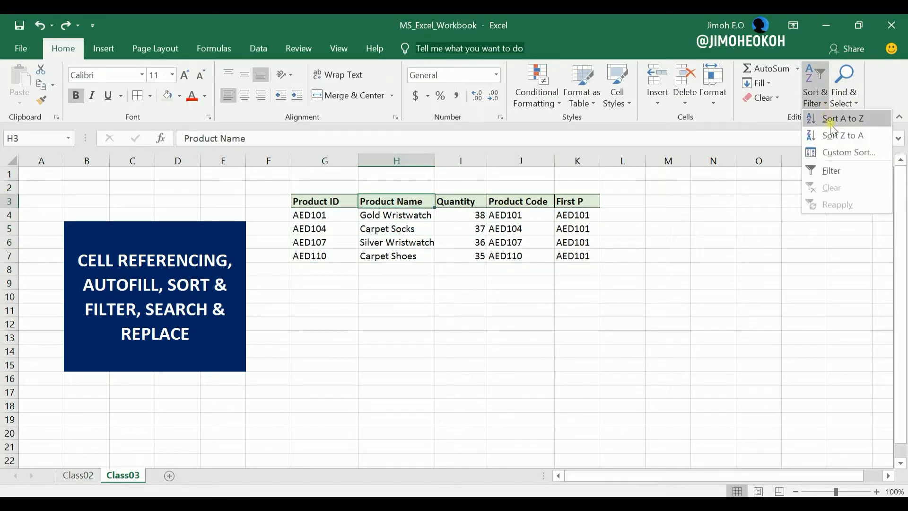
left_click(837, 136)
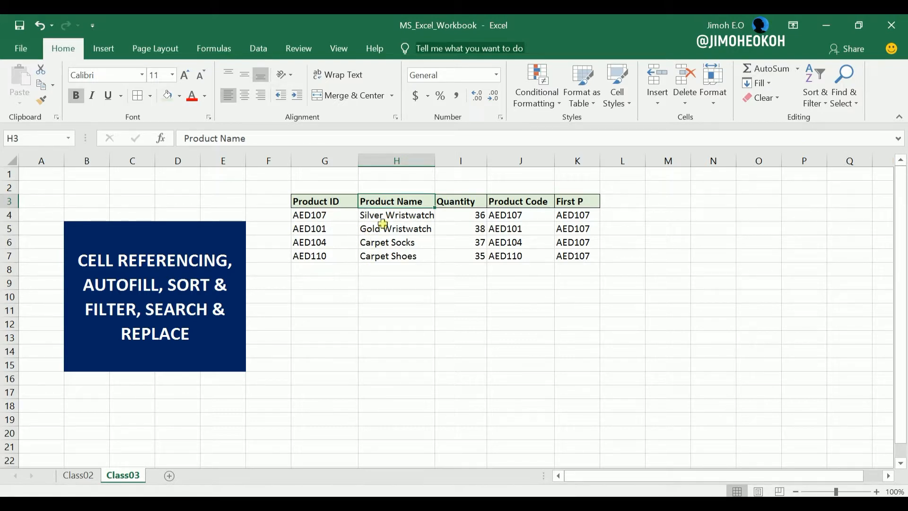
left_click(40, 25)
Step: Sort the product table by the Quantity column in ascending order with Sort A to Z
left_click(465, 219)
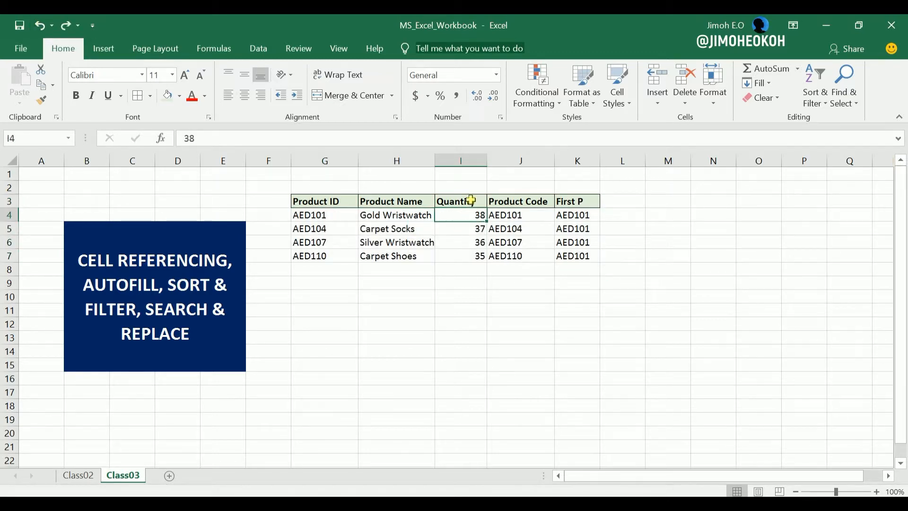
left_click(471, 201)
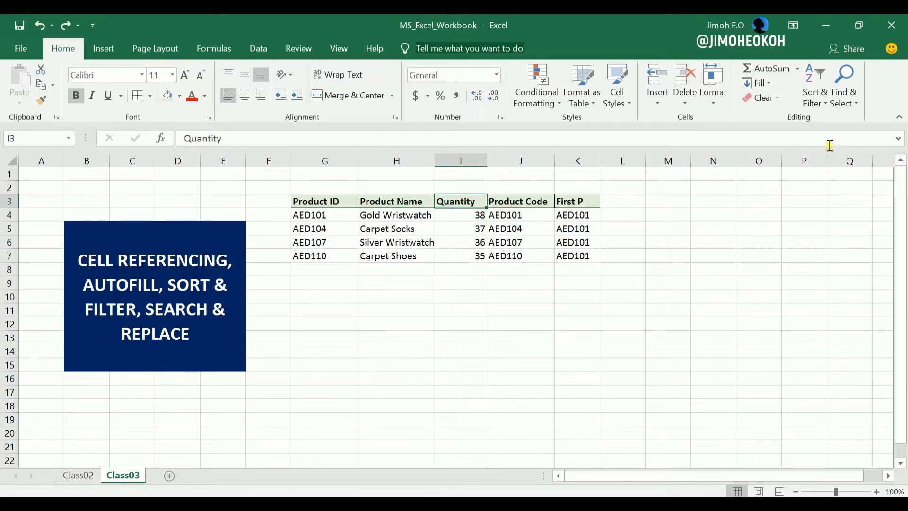
left_click(826, 105)
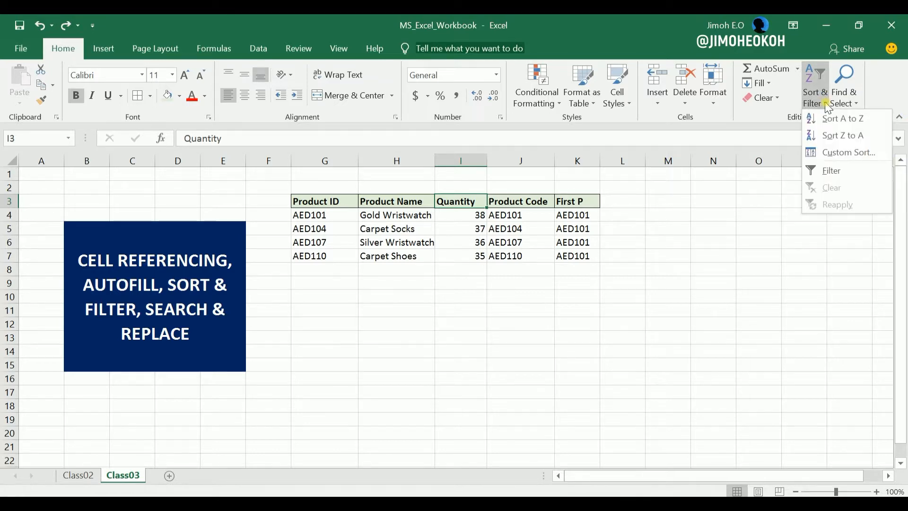
left_click(841, 124)
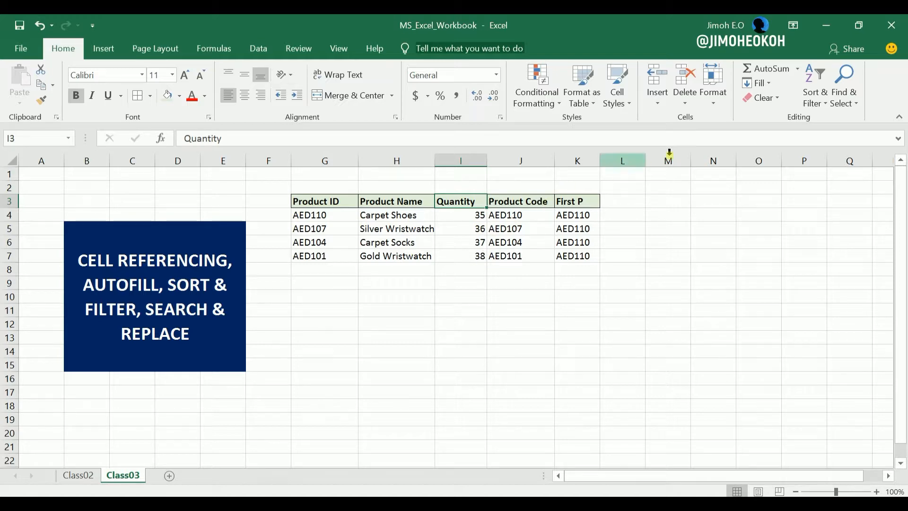
Step: Try sorting the product table by Quantity in descending order with Sort Z to A, and undo both Quantity sorts
left_click(816, 97)
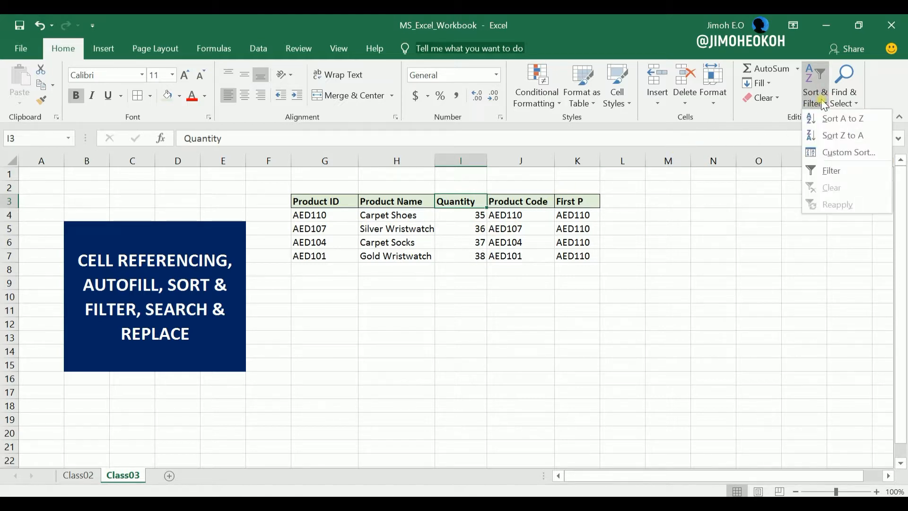
left_click(838, 137)
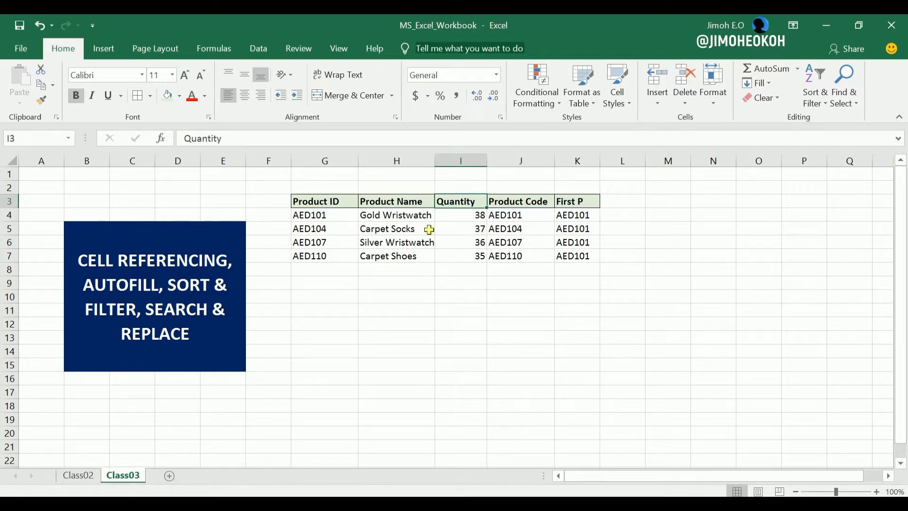
left_click(330, 207)
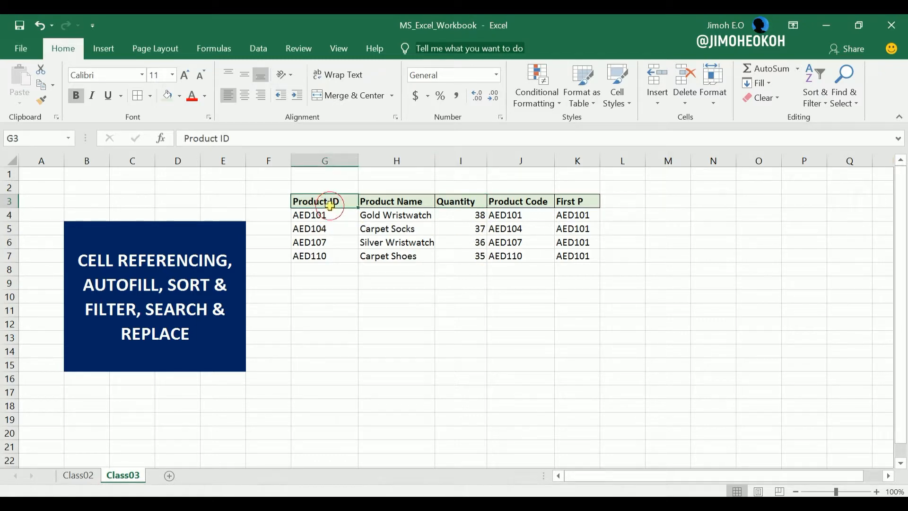
left_click(825, 106)
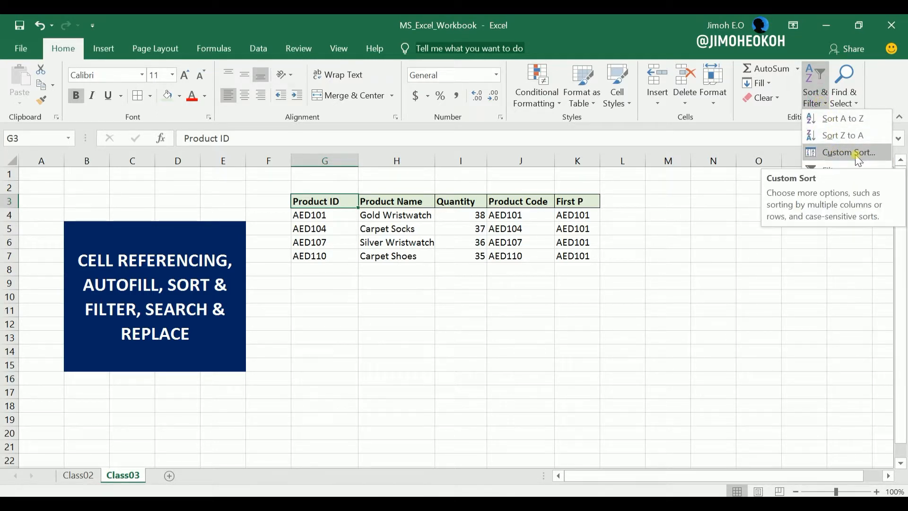
left_click(423, 232)
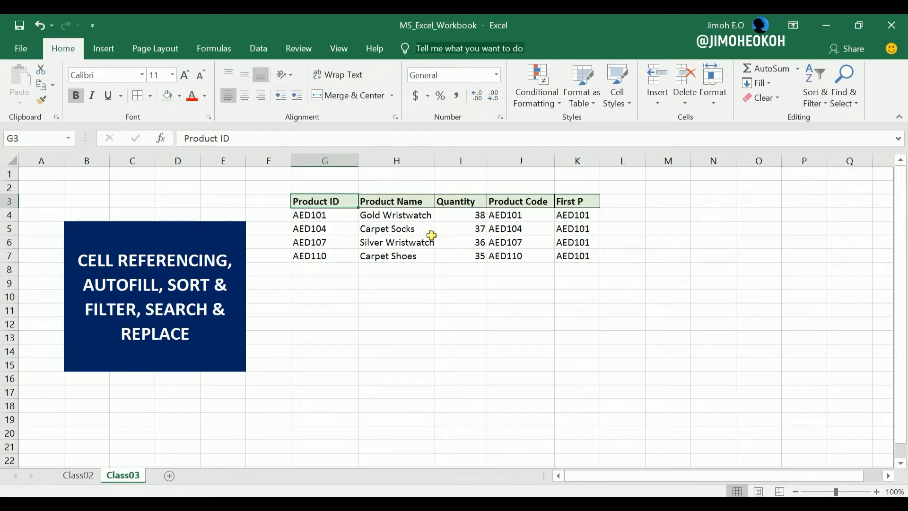
left_click(429, 239)
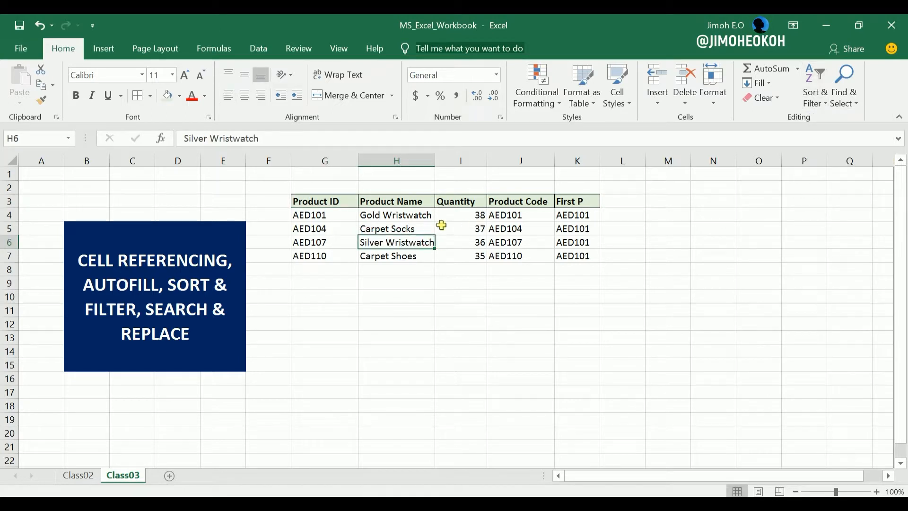
left_click(39, 27)
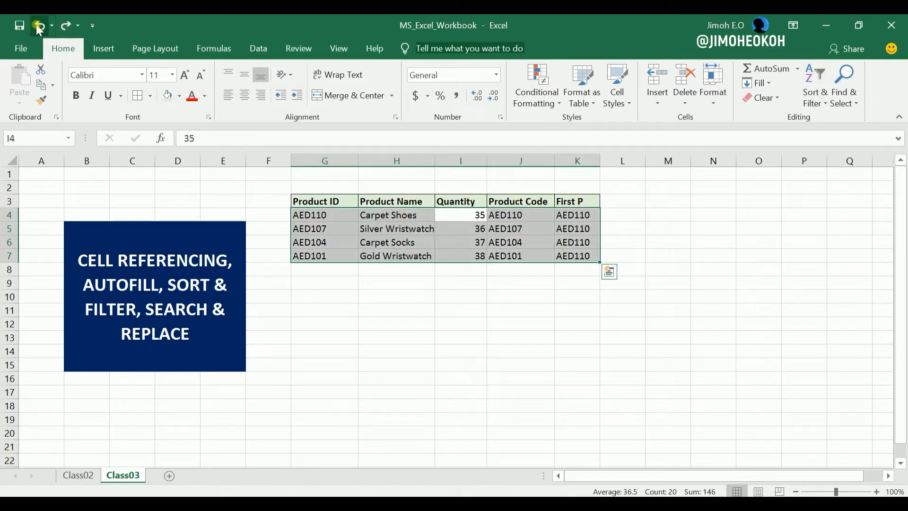
left_click(40, 26)
Step: Change the product name of AED104 in H5 to Gold Wristwatch
left_click(458, 243)
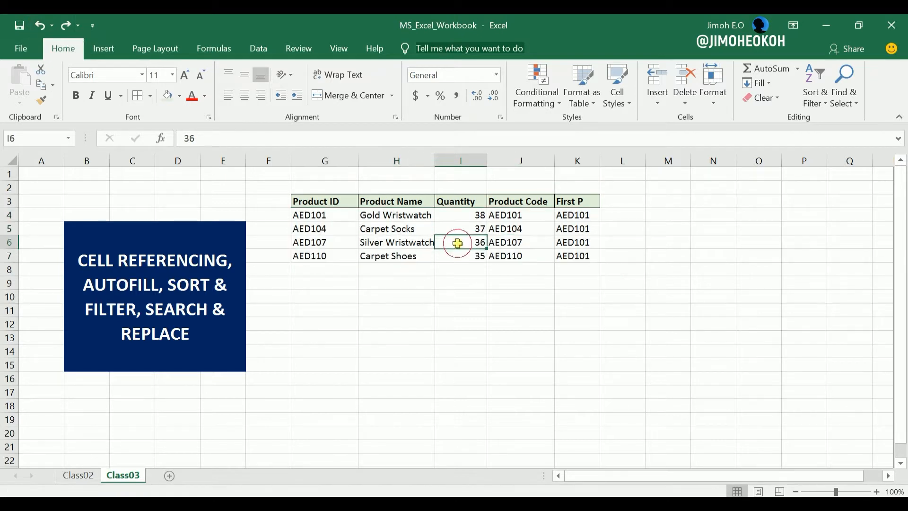
key("Up")
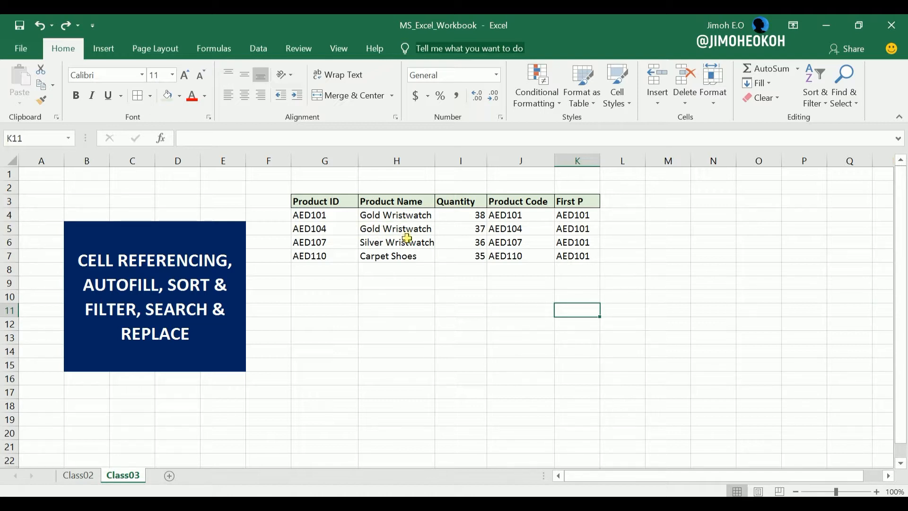
left_click(418, 271)
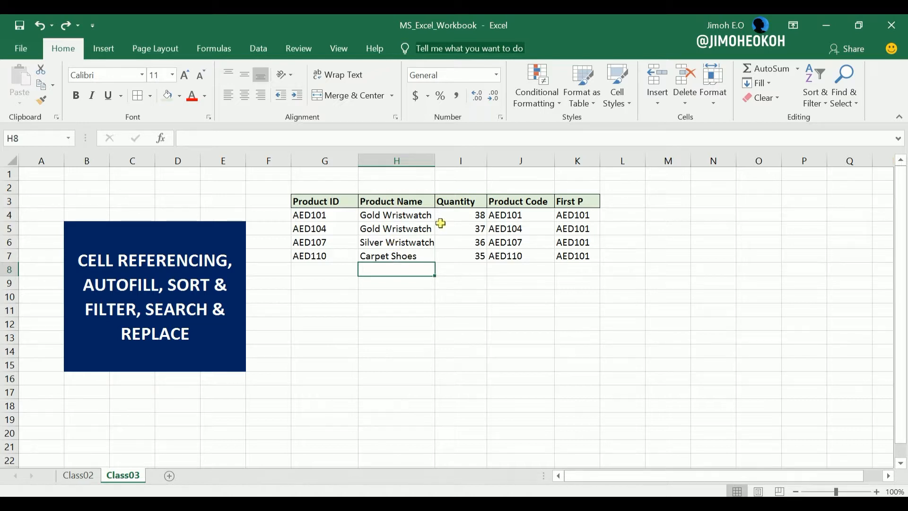
left_click(401, 231)
Step: Try sorting the table with the repeated Gold Wristwatch entries by Product Name from Z to A, and undo that sort
left_click(391, 206)
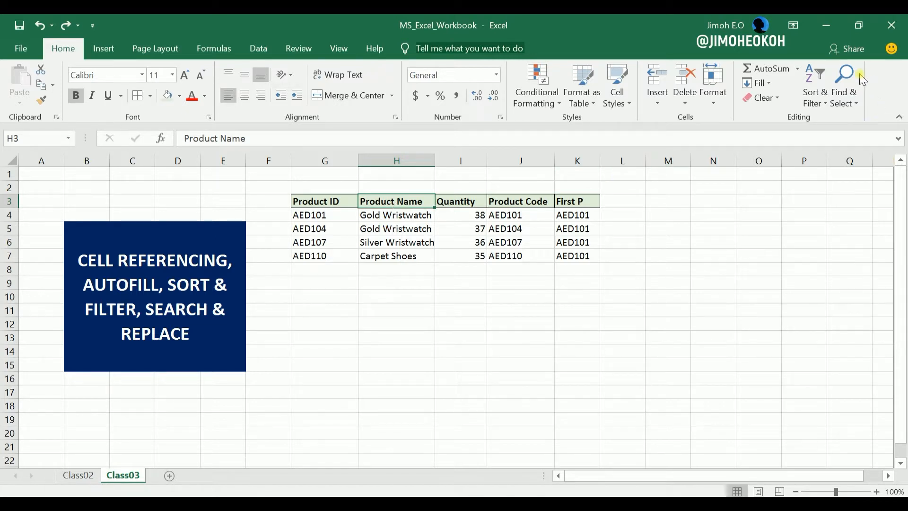
left_click(823, 100)
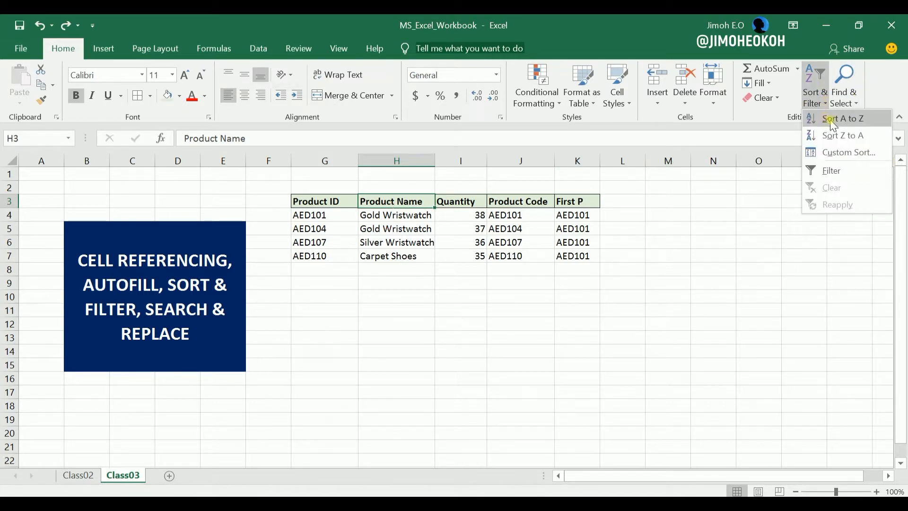
left_click(834, 135)
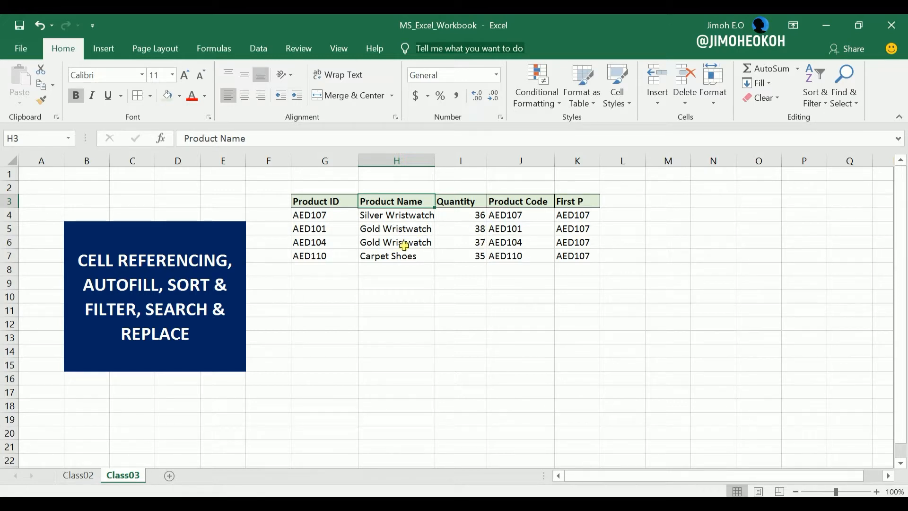
left_click(46, 31)
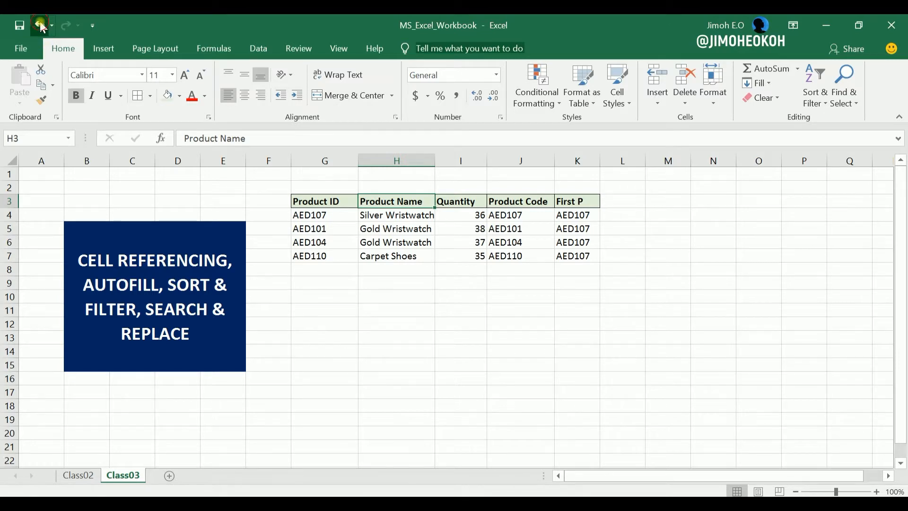
left_click(371, 283)
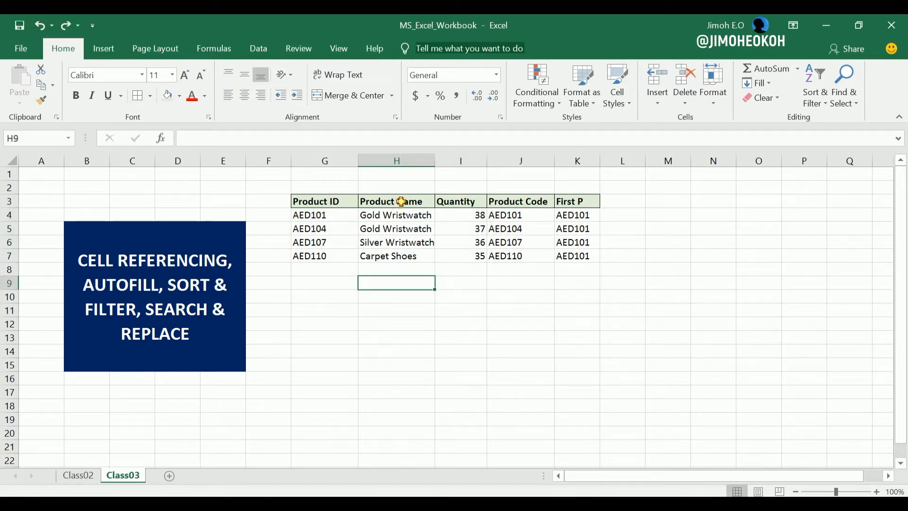
Step: Set up a custom sort of the product table by Product Name on cell values, in Z to A order
left_click(402, 201)
left_click(825, 106)
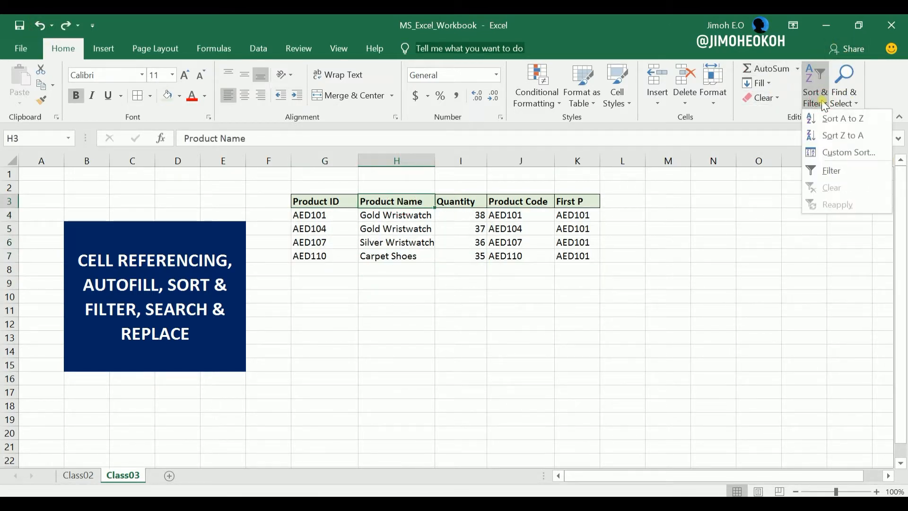
left_click(844, 152)
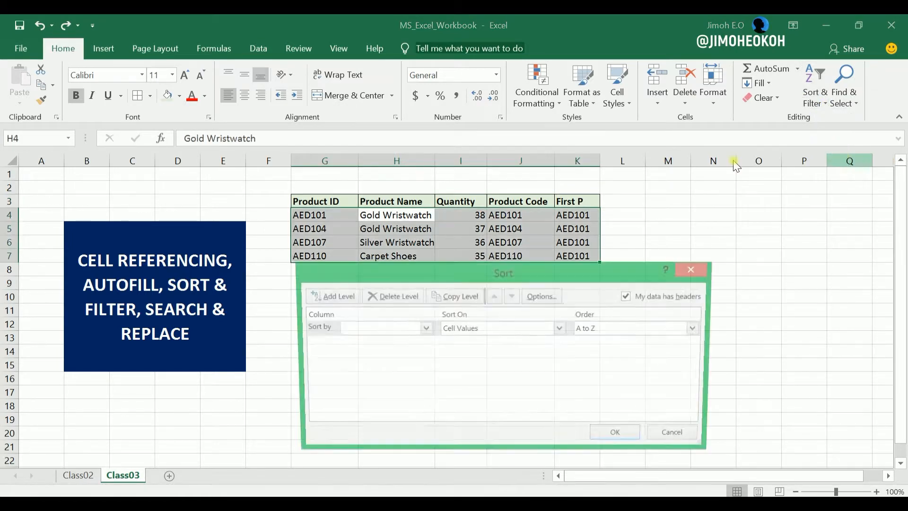
left_click(424, 328)
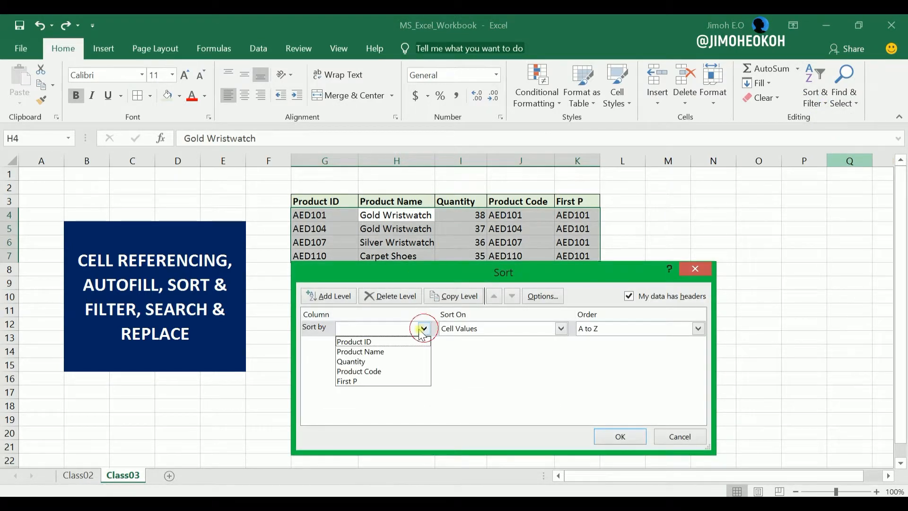
left_click(385, 350)
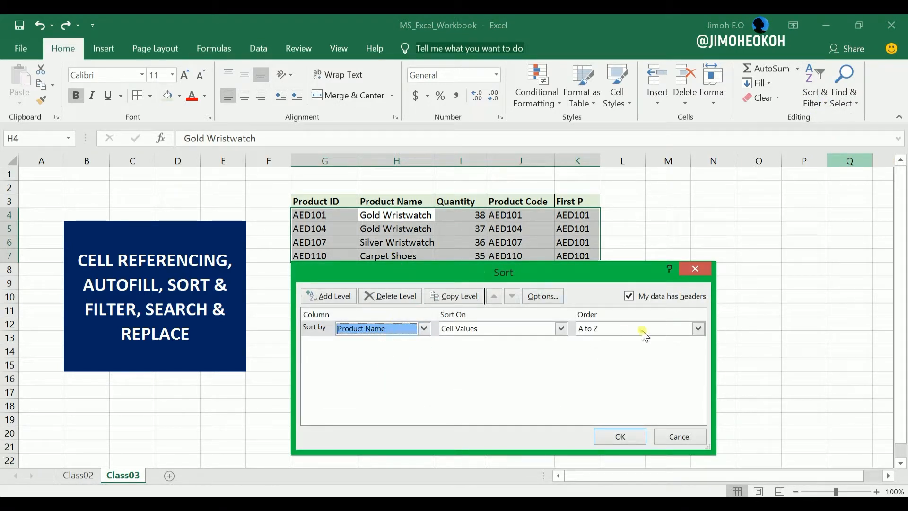
left_click(698, 329)
left_click(656, 351)
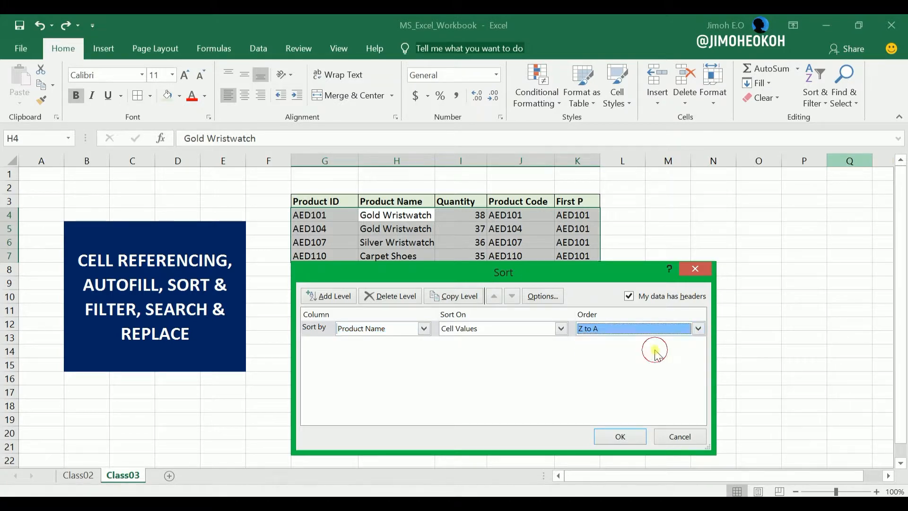
Step: Add a second sort level by Quantity, Smallest to Largest, and apply the custom sort to the product table
left_click(330, 297)
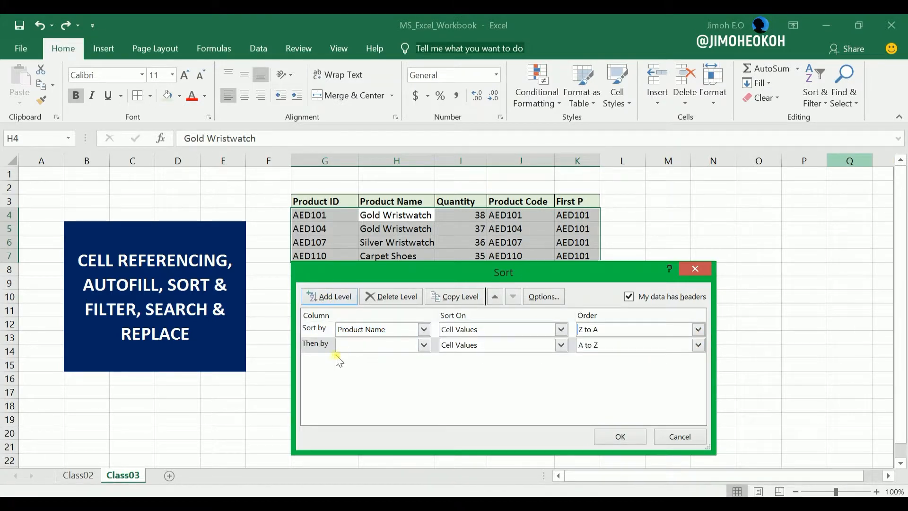
left_click(424, 345)
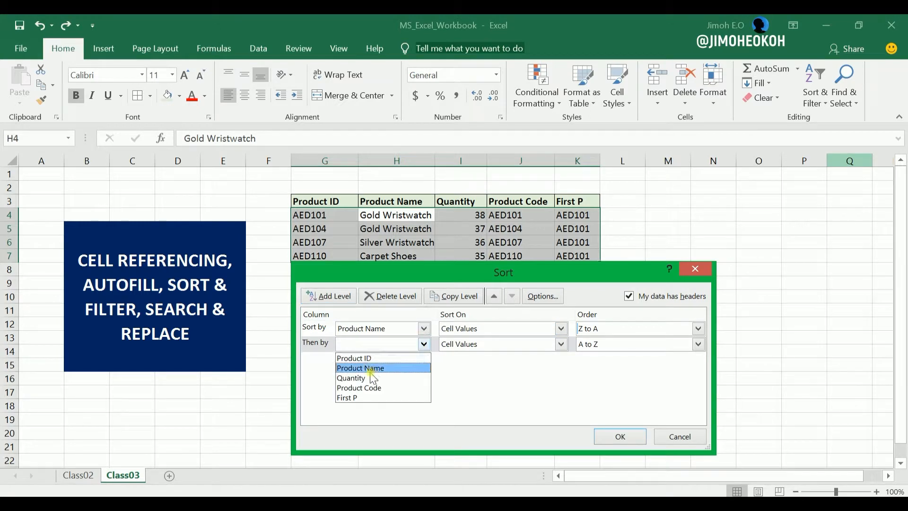
left_click(371, 376)
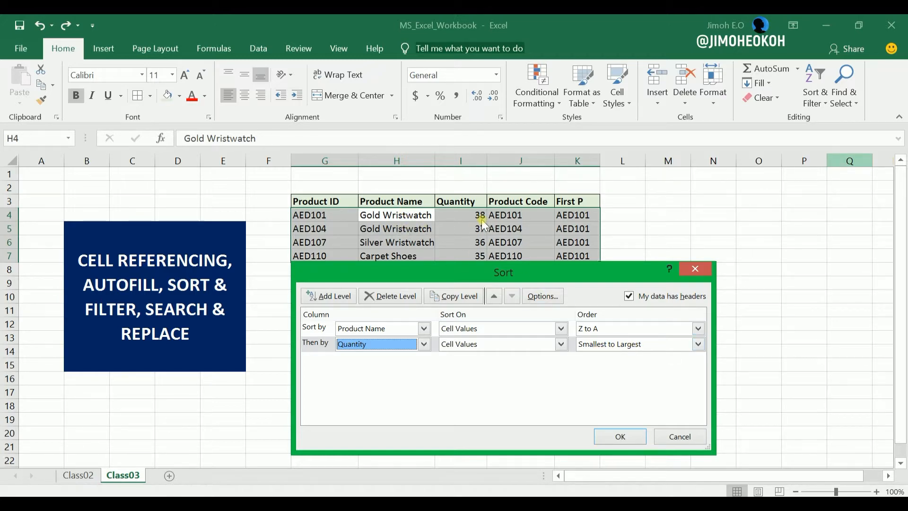
left_click(619, 435)
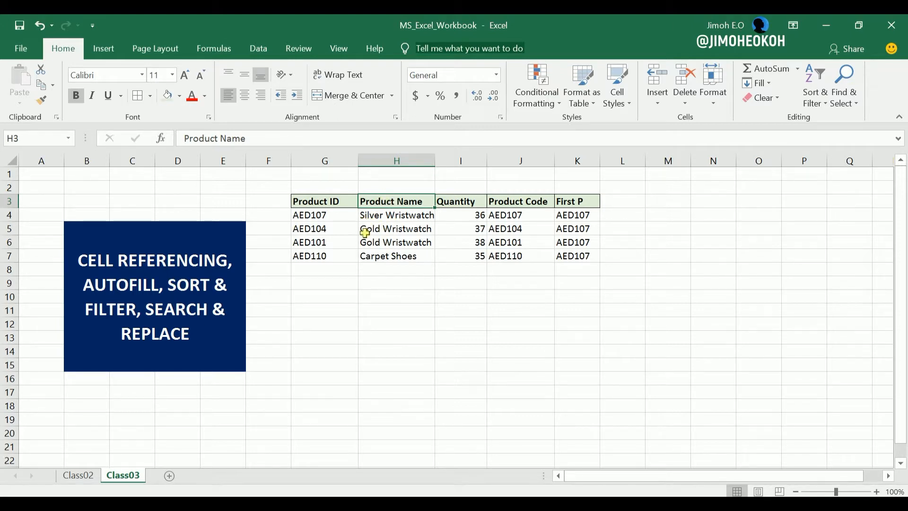
left_click_drag(452, 230, 464, 238)
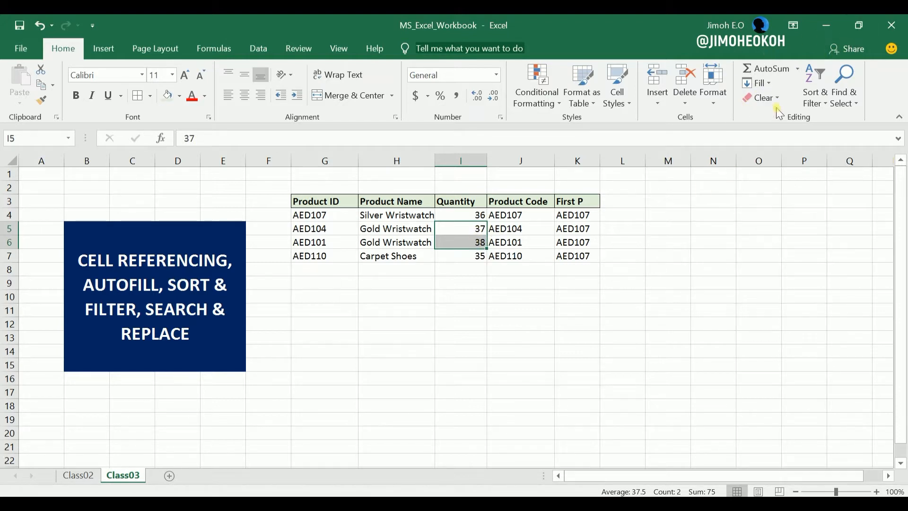
left_click(401, 295)
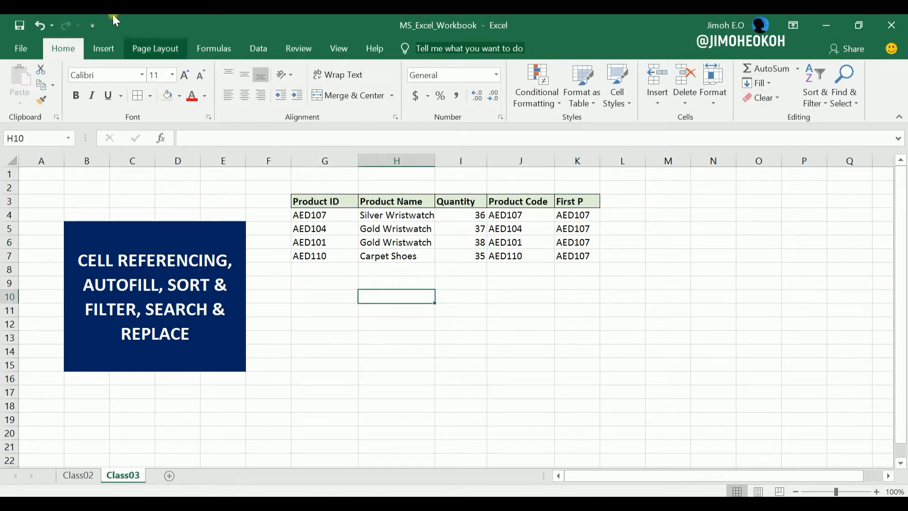
Step: Undo the two-level custom sort and the product name change in H5
left_click(40, 25)
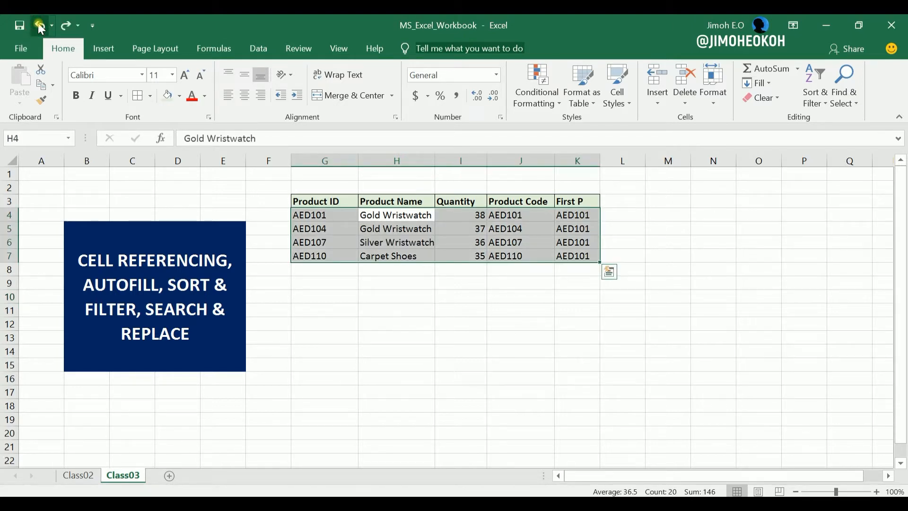
left_click(40, 25)
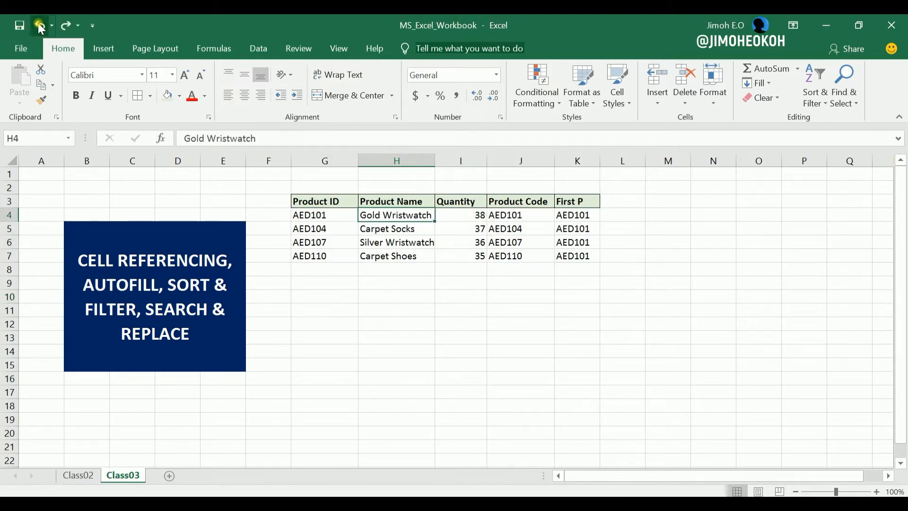
left_click(464, 301)
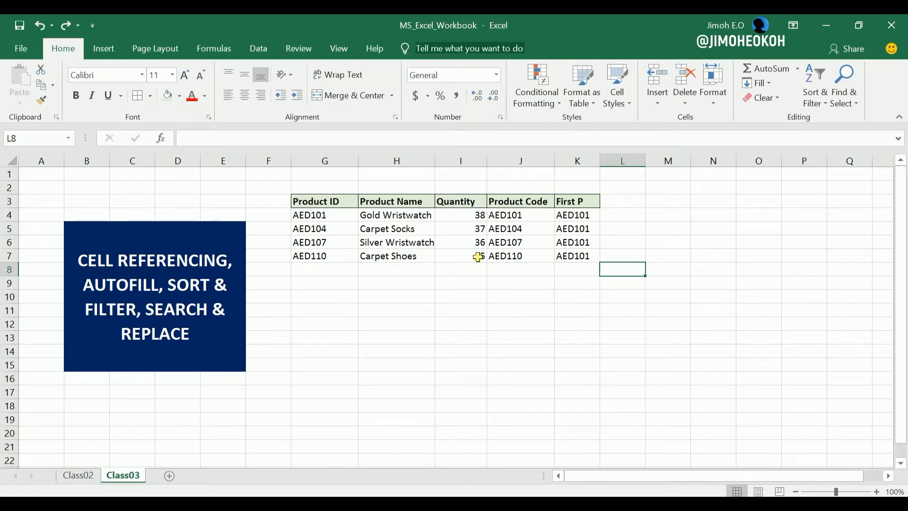
Step: Extend the product table by autofilling the rows in G4:K7 down to row 22
left_click(440, 256)
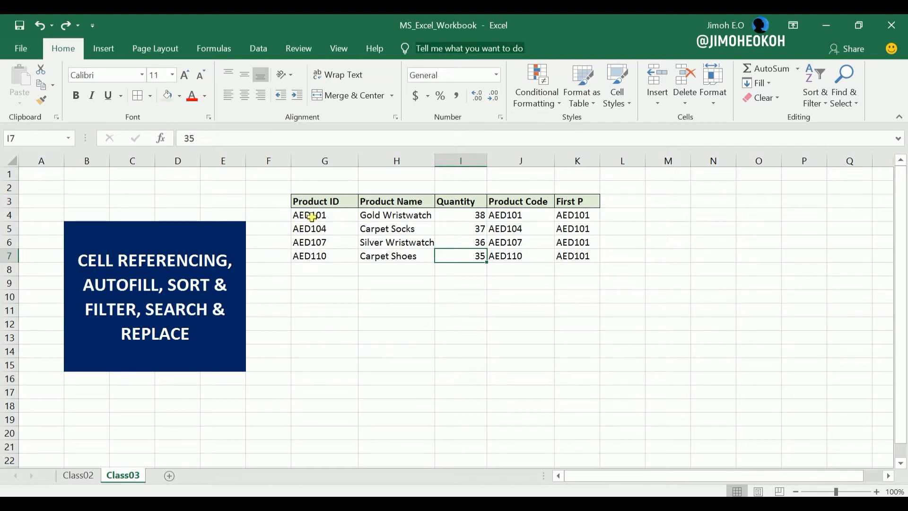
mouse_move(311, 215)
left_mouse_down()
mouse_move(371, 237)
mouse_move(598, 263)
mouse_move(598, 463)
left_mouse_up()
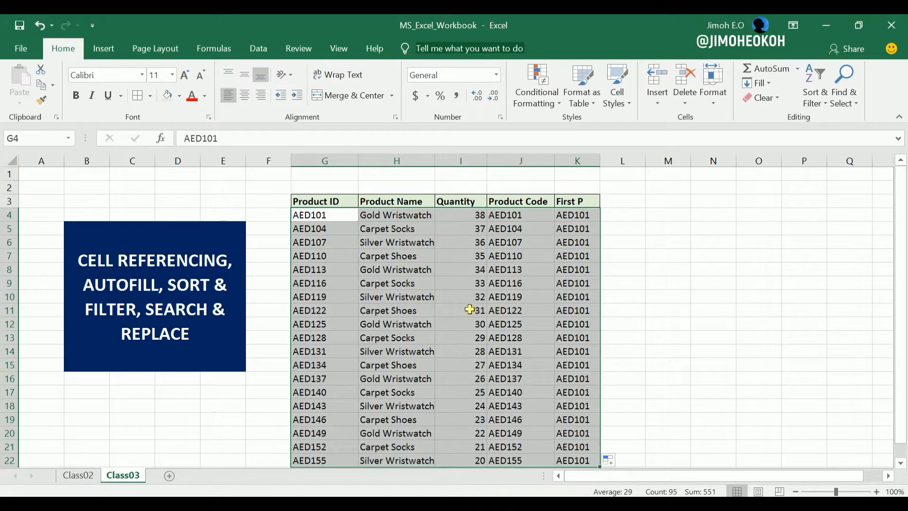
left_click(490, 292)
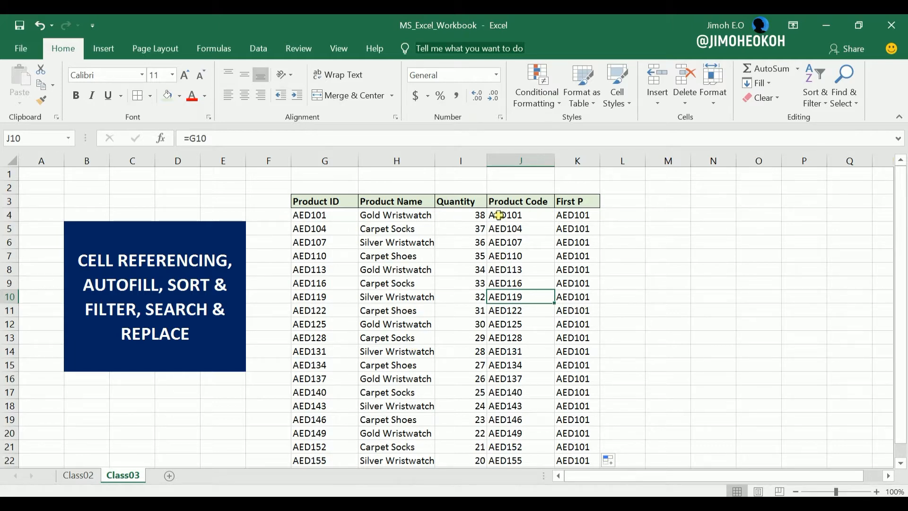
left_click(408, 280)
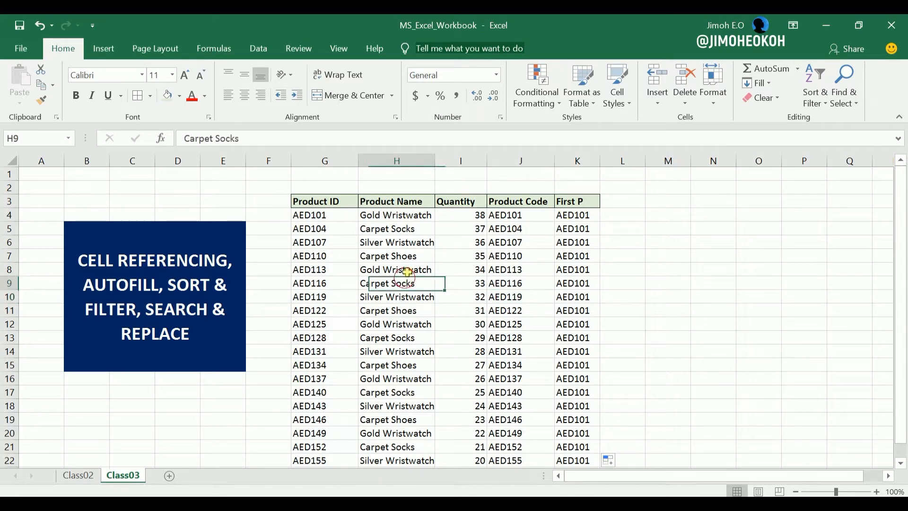
Step: Turn on filtering for the product table's header row
left_click(425, 202)
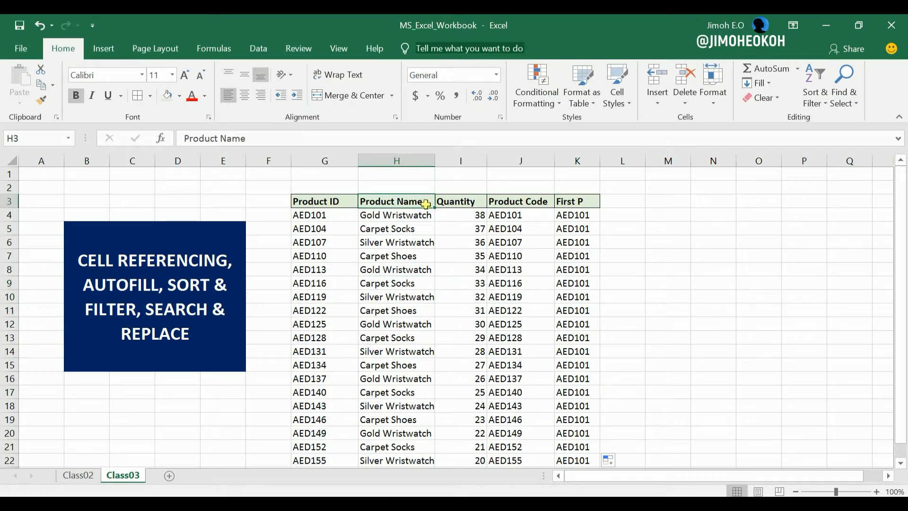
left_click(824, 104)
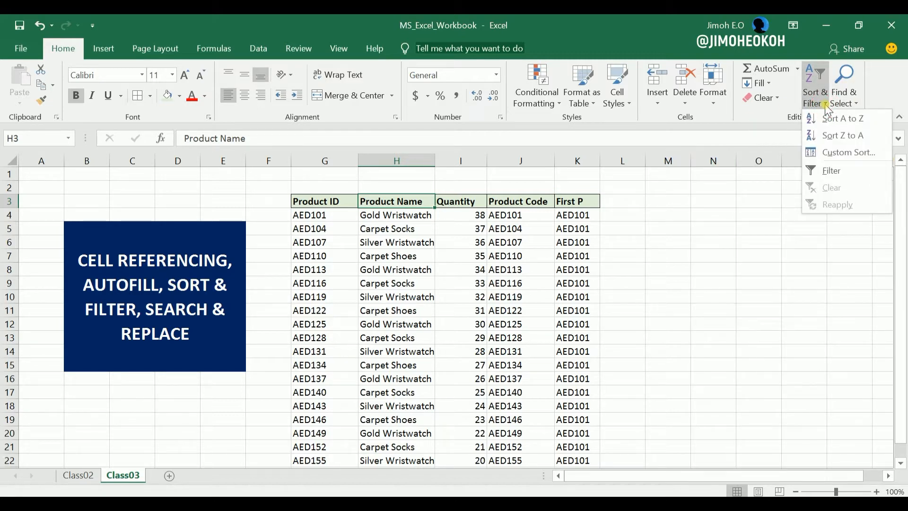
left_click(836, 166)
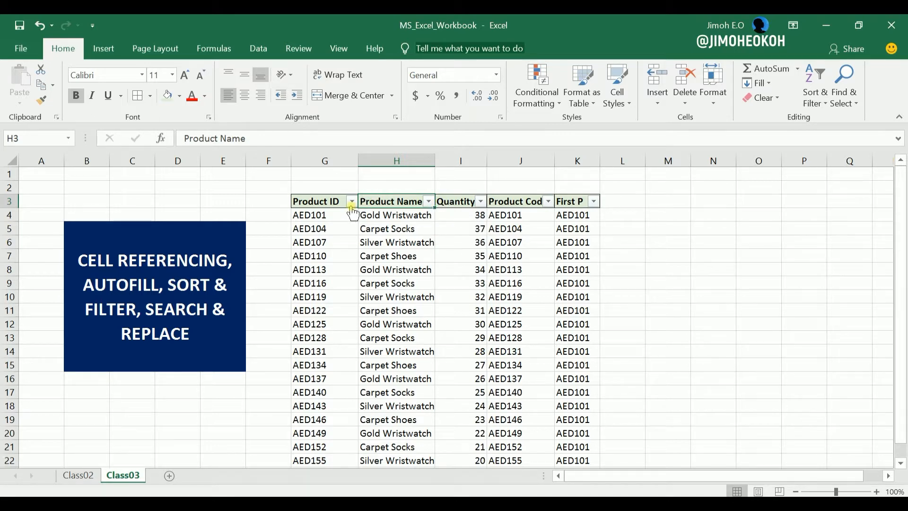
Step: Filter the Product Name column with a text filter for equals Gold Wristwatch, and clear that filter
left_click(428, 202)
mouse_move(422, 306)
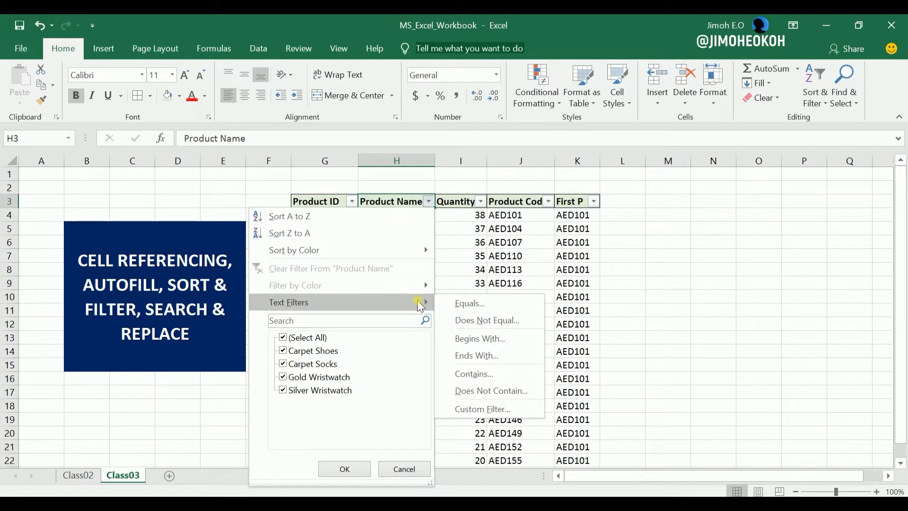
left_click(485, 306)
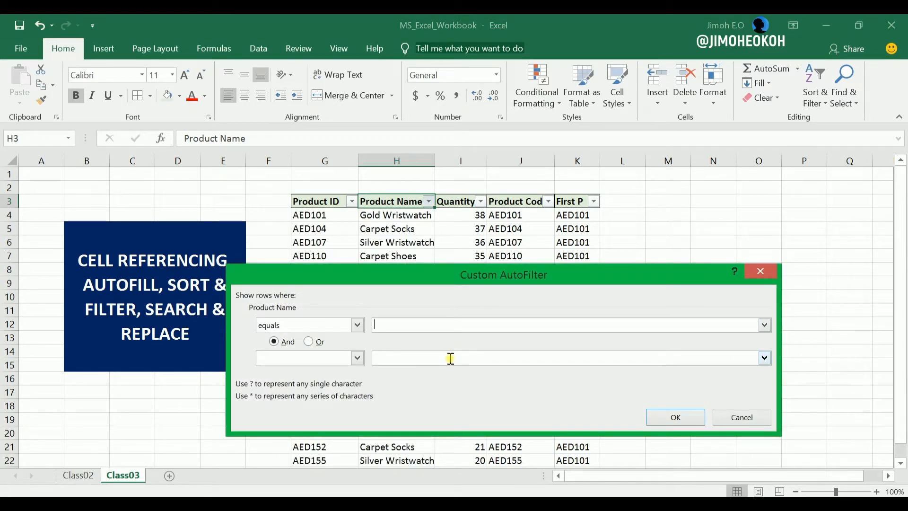
type("Gold")
left_click(667, 415)
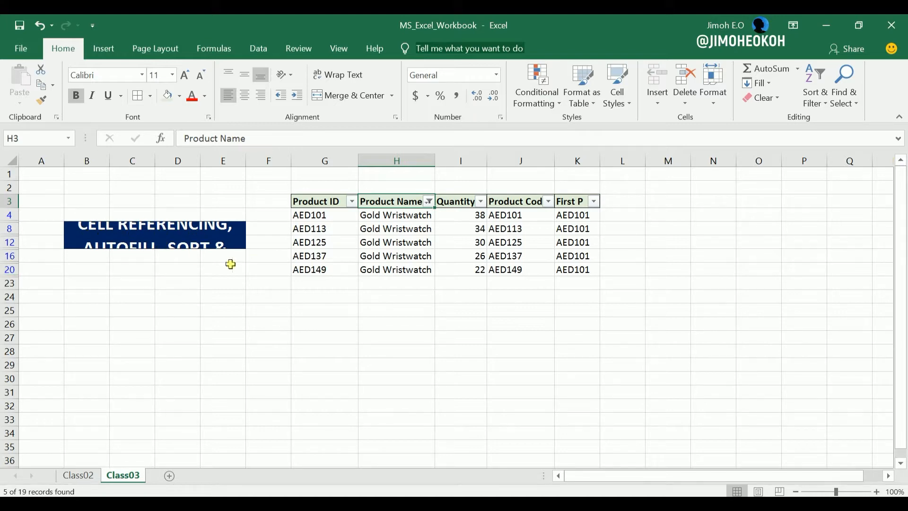
left_click(429, 203)
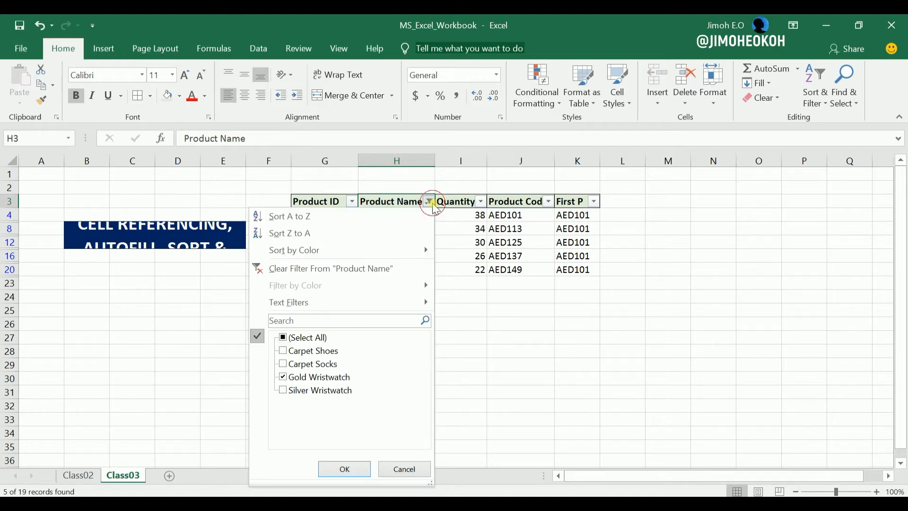
left_click(326, 268)
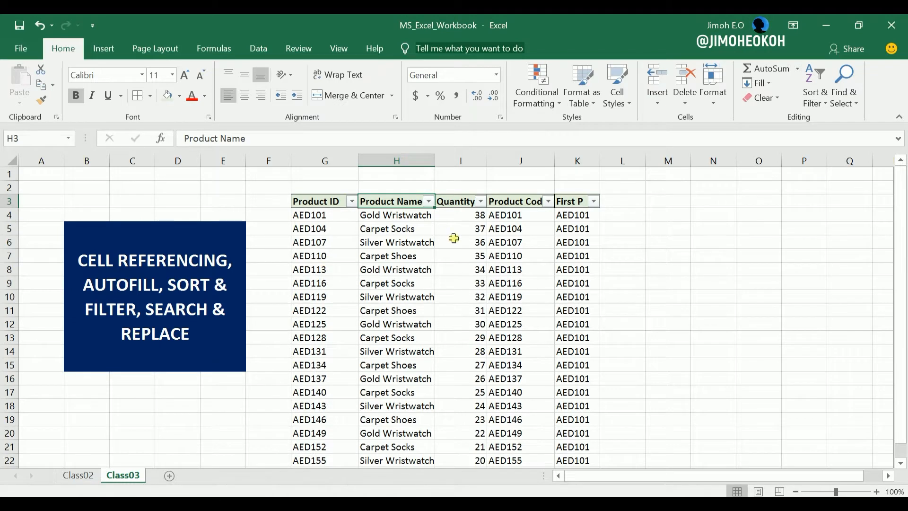
Step: Filter the Quantity column with a number filter for is less than 25, and clear that filter
left_click(457, 238)
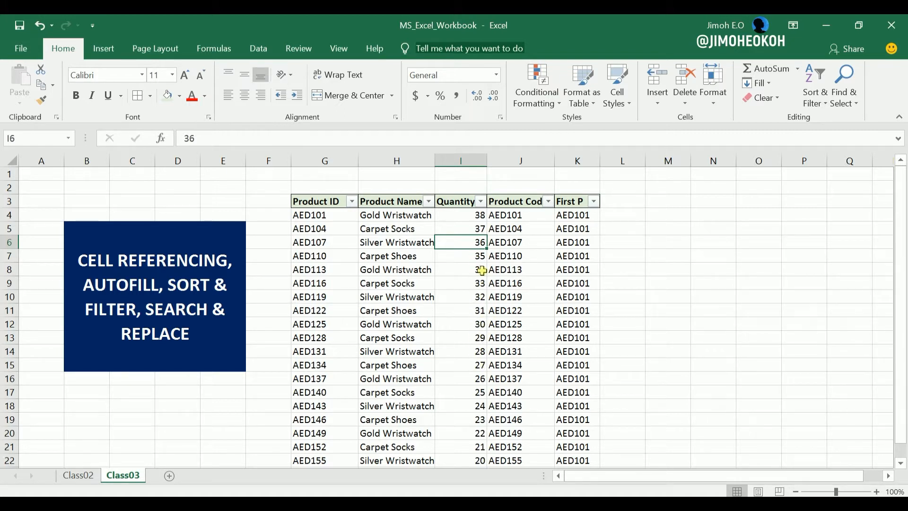
left_click(481, 202)
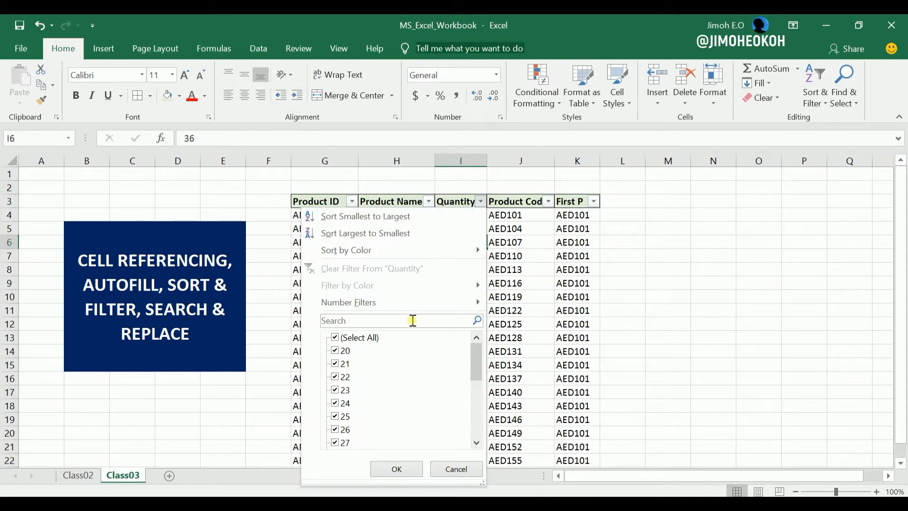
mouse_move(453, 305)
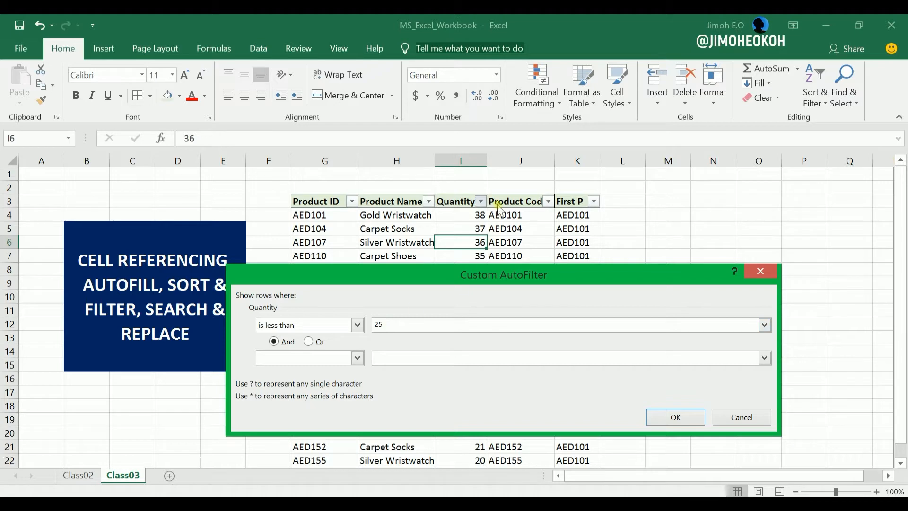
left_click(676, 416)
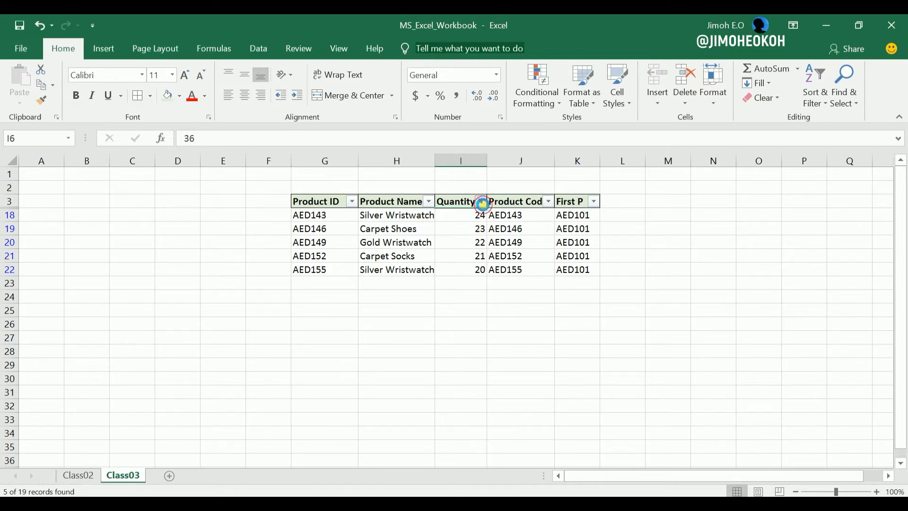
left_click(480, 202)
left_click(392, 268)
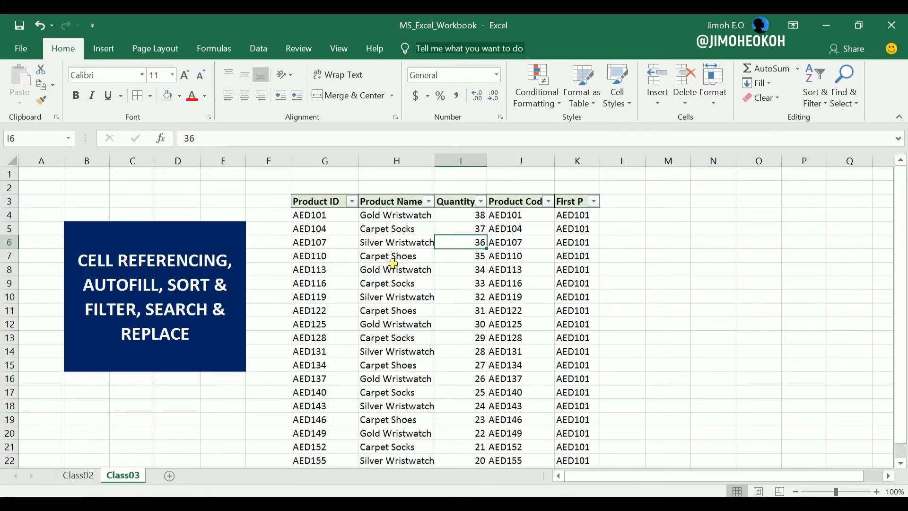
left_click(579, 269)
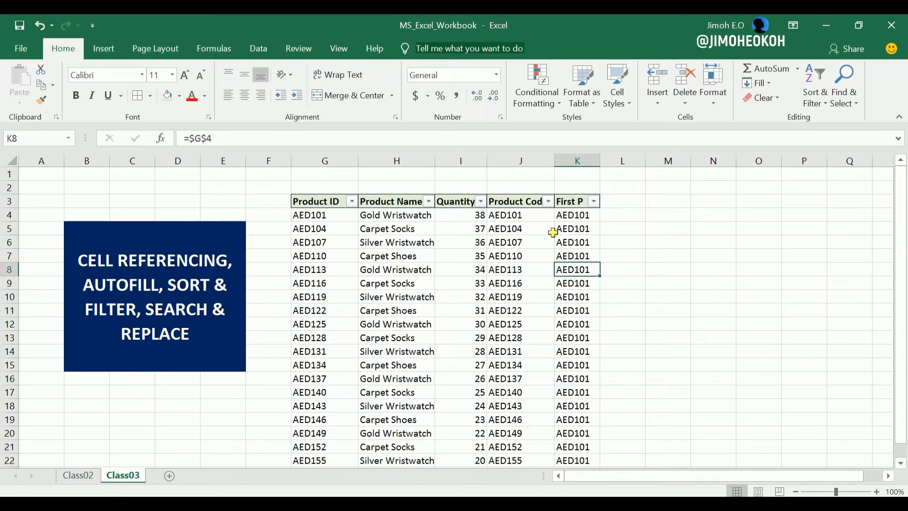
left_click(594, 202)
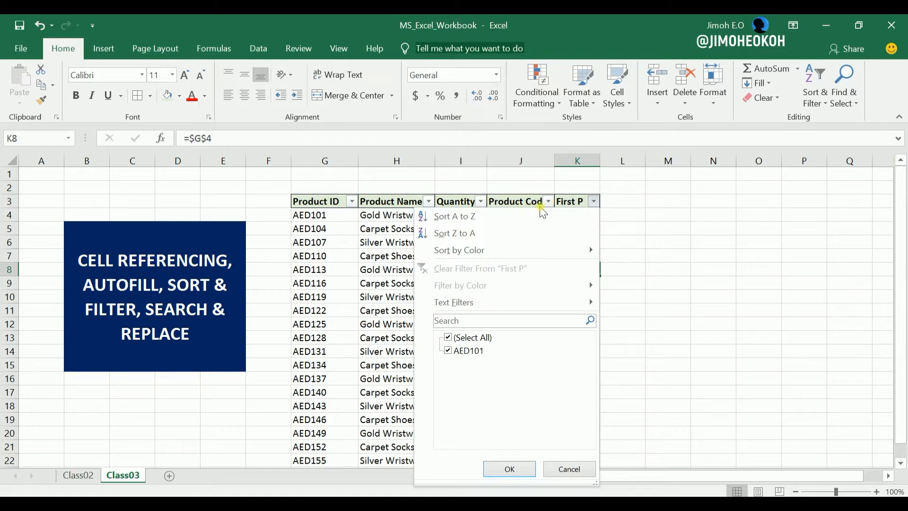
left_click(461, 297)
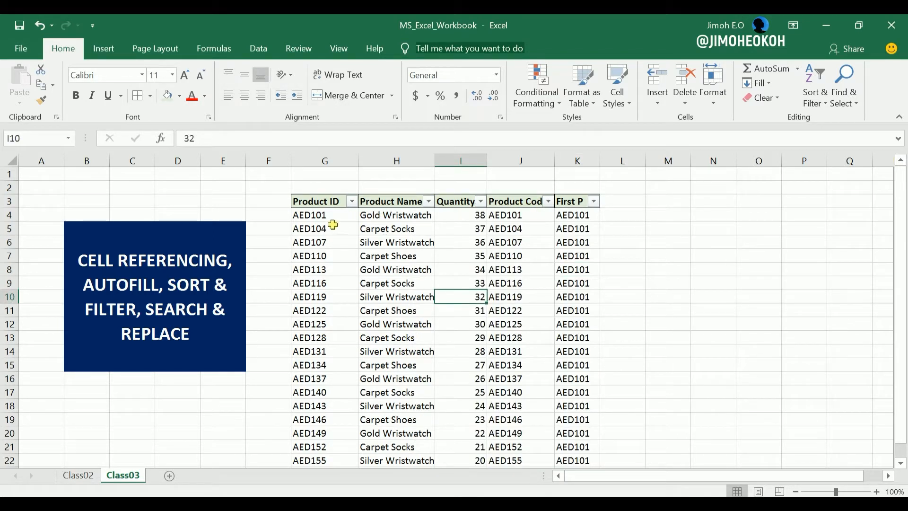
Step: Replace the word SEARCH with FIND in the sheet's title block in B5
double_click(205, 311)
left_click_drag(186, 314, 147, 314)
type("FIND")
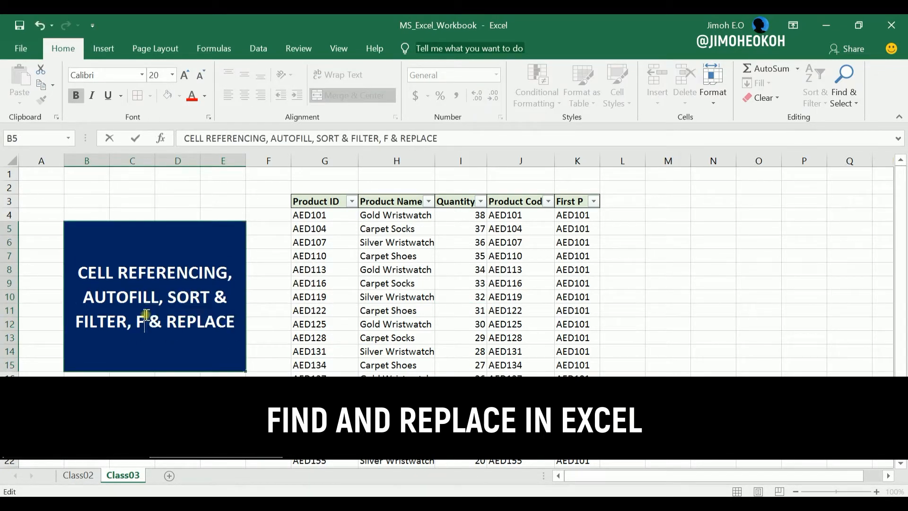
left_click(351, 308)
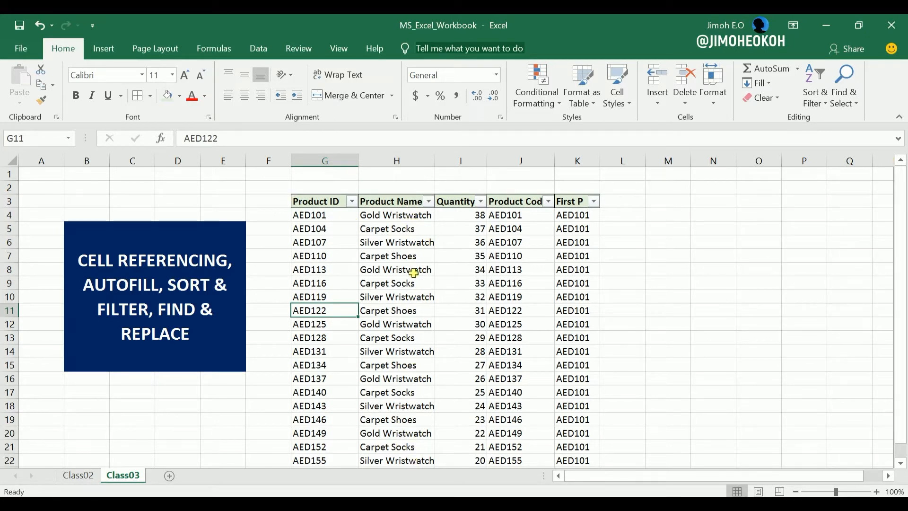
left_click(433, 218)
scroll(425, 265, "down", 2)
scroll(425, 246, "up", 2)
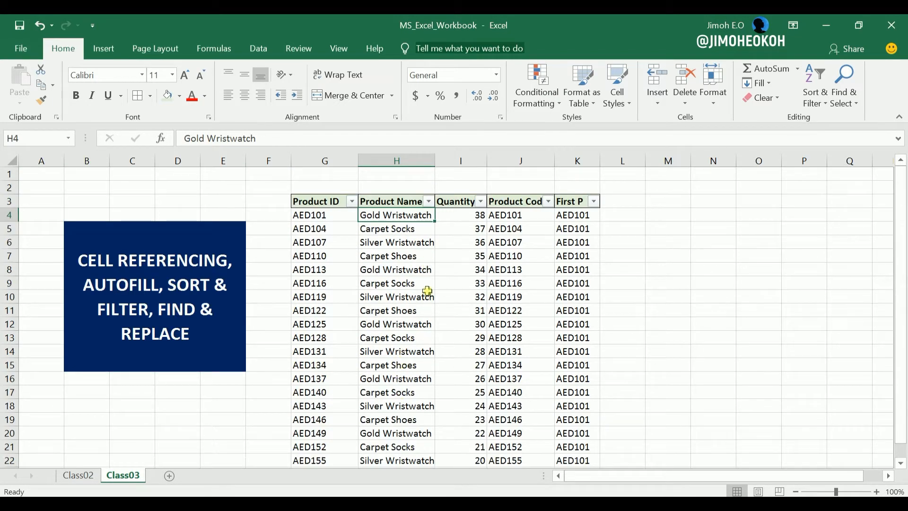
left_click(457, 285)
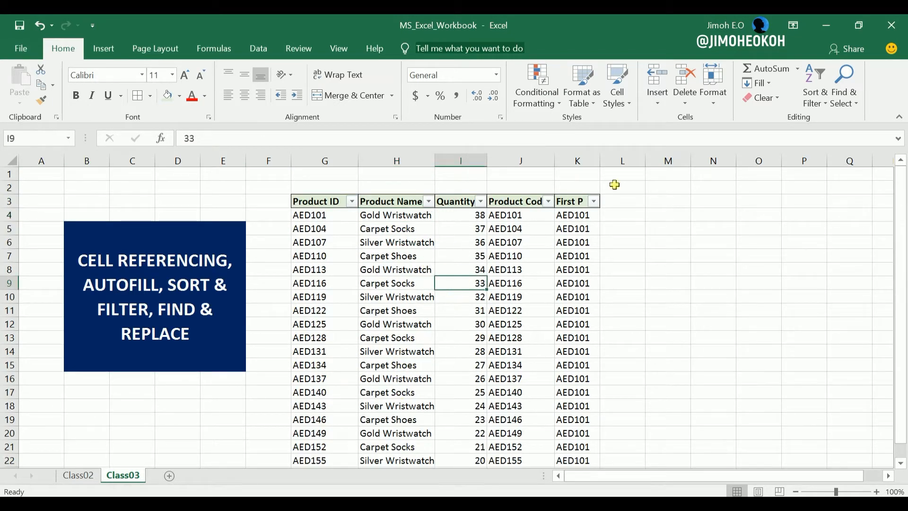
Step: Start a find and replace on the sheet with Wristwatch as the search text, and list all matching cells
left_click(856, 109)
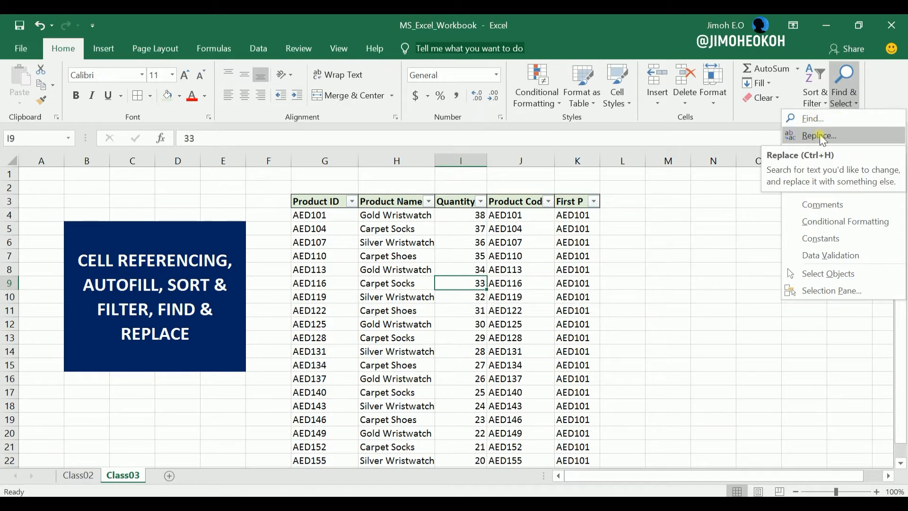
left_click(873, 137)
left_click_drag(484, 311, 651, 234)
left_click(606, 280)
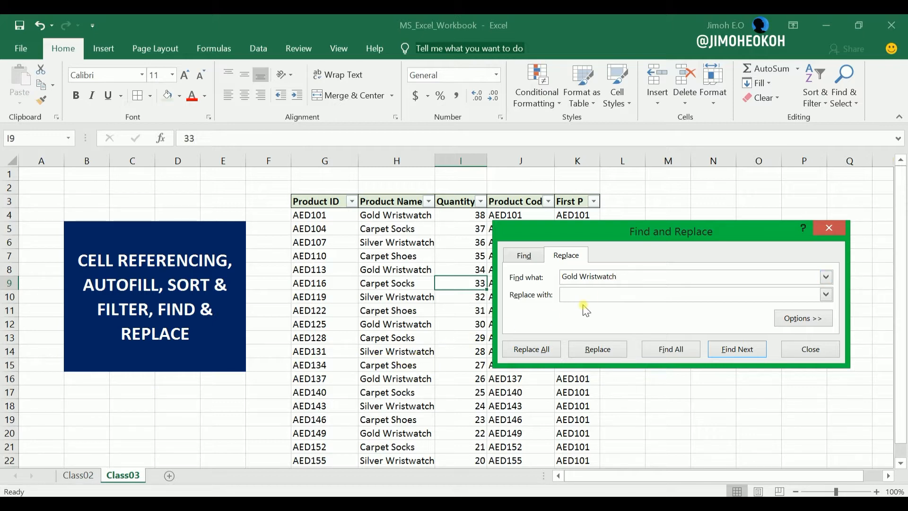
left_click(581, 276)
key("BackSpace")
key("BackSpace")
key("BackSpace")
key("BackSpace")
key("BackSpace")
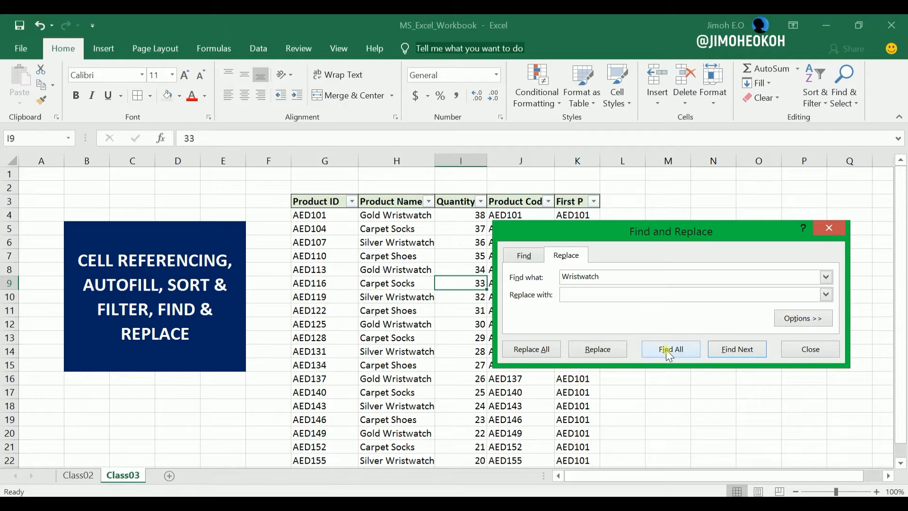
left_click(680, 355)
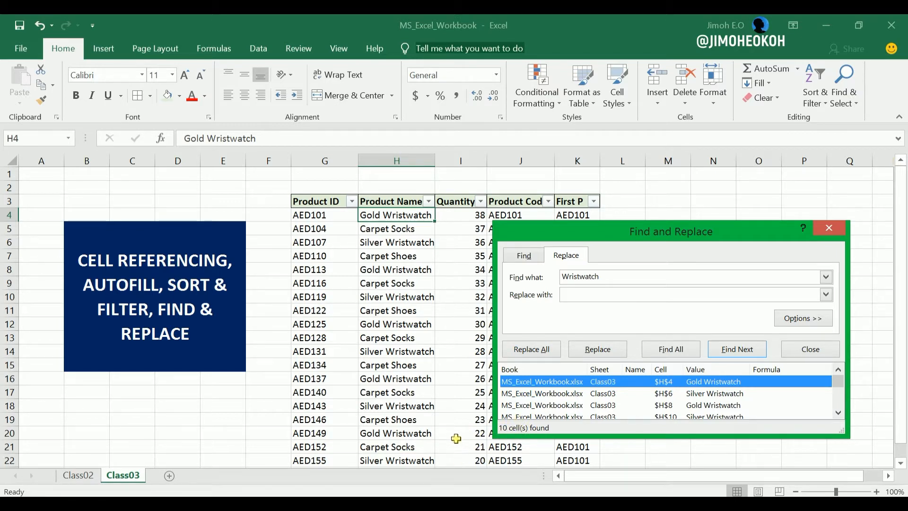
Step: Step through the Wristwatch matches in the Product Name column one after another
left_click(737, 349)
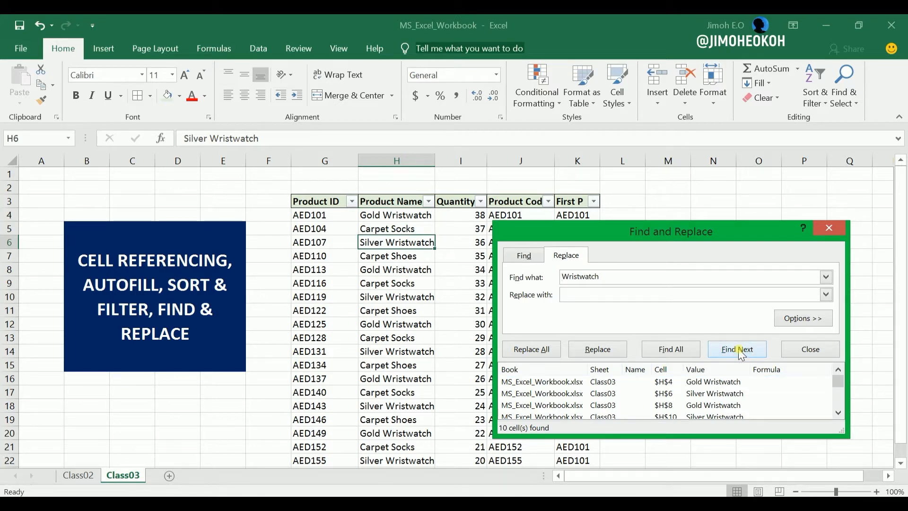
left_click(751, 352)
left_click(752, 353)
left_click(746, 352)
left_click(746, 353)
left_click(745, 354)
left_click(744, 353)
left_click(744, 354)
left_click(744, 354)
left_click(744, 353)
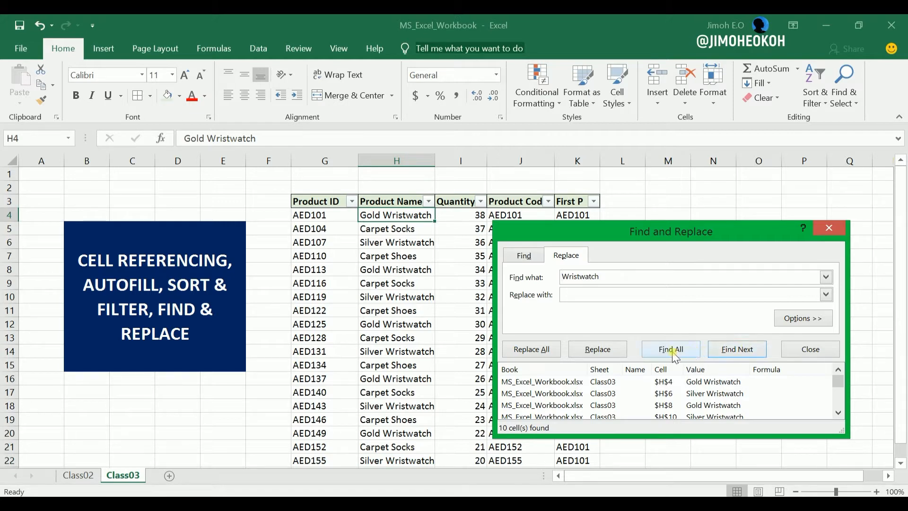
Step: Replace all occurrences of Wristwatch with Wristwatches and autofit the width of column H
left_click(591, 294)
left_click(539, 348)
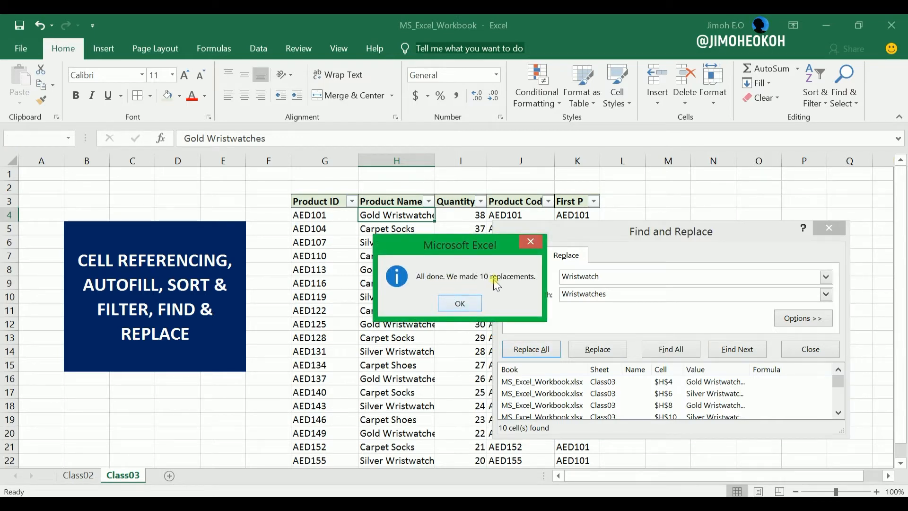
left_click(460, 303)
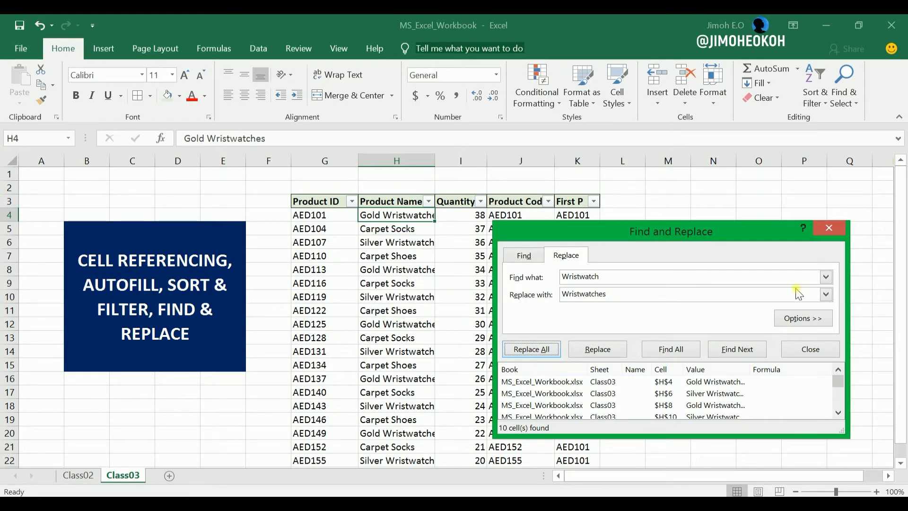
left_click(824, 349)
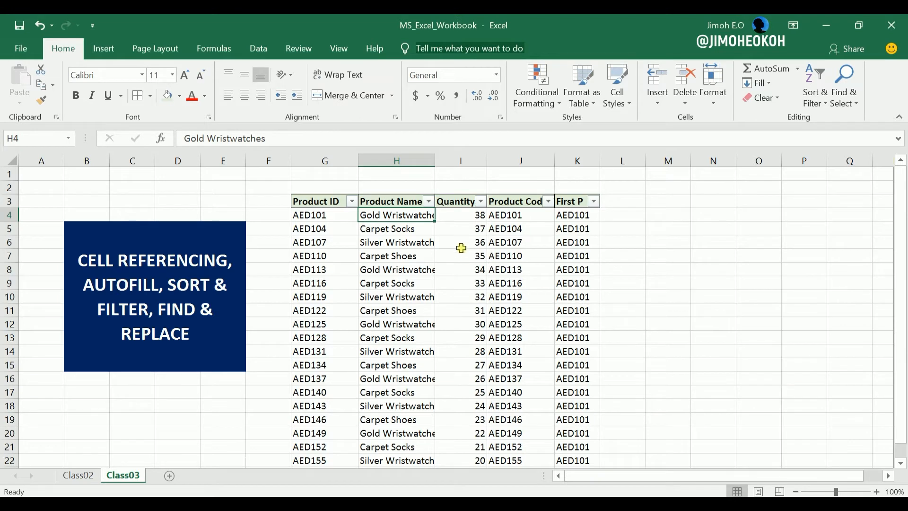
double_click(435, 161)
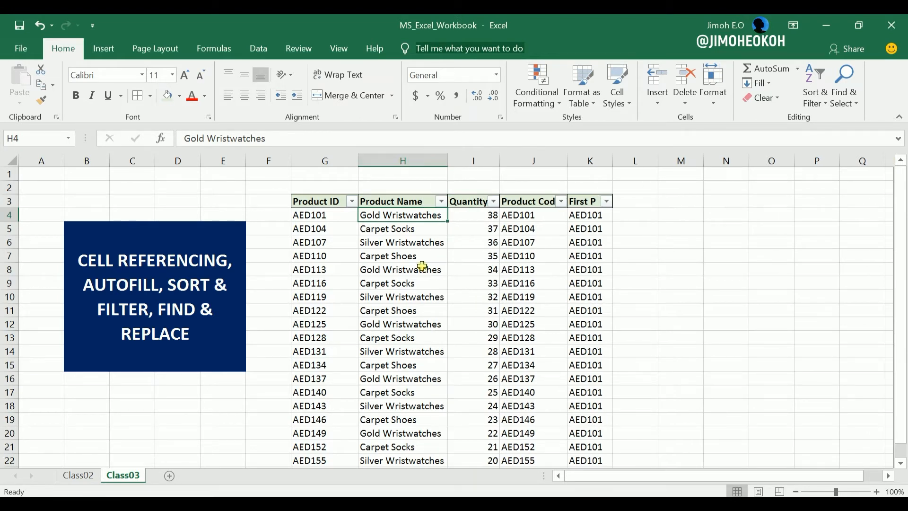
left_click(412, 298)
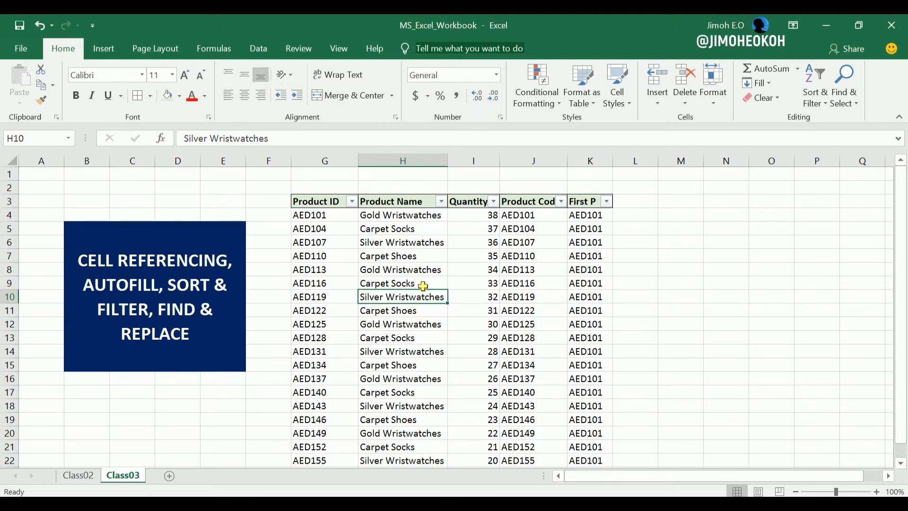
scroll(424, 266, "down", 1)
scroll(424, 266, "up", 1)
left_click(371, 240)
left_click(396, 270)
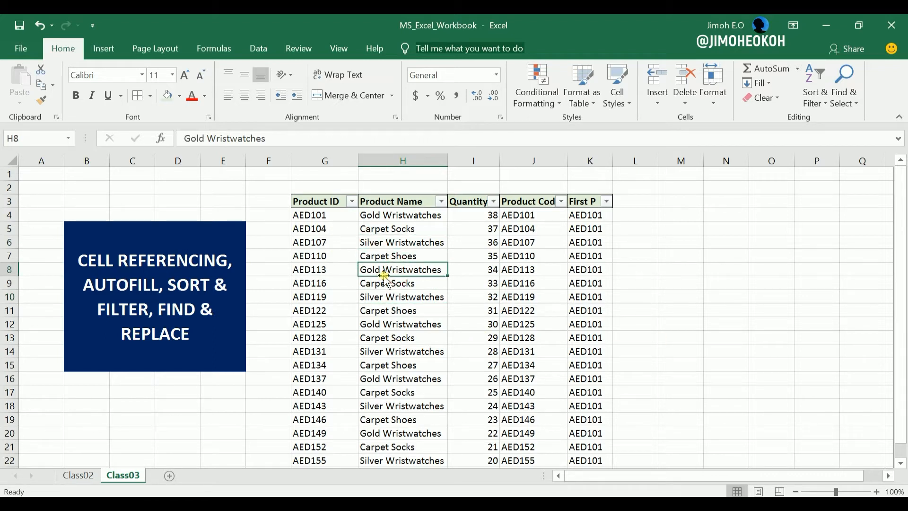
left_click(490, 260)
left_click(591, 244)
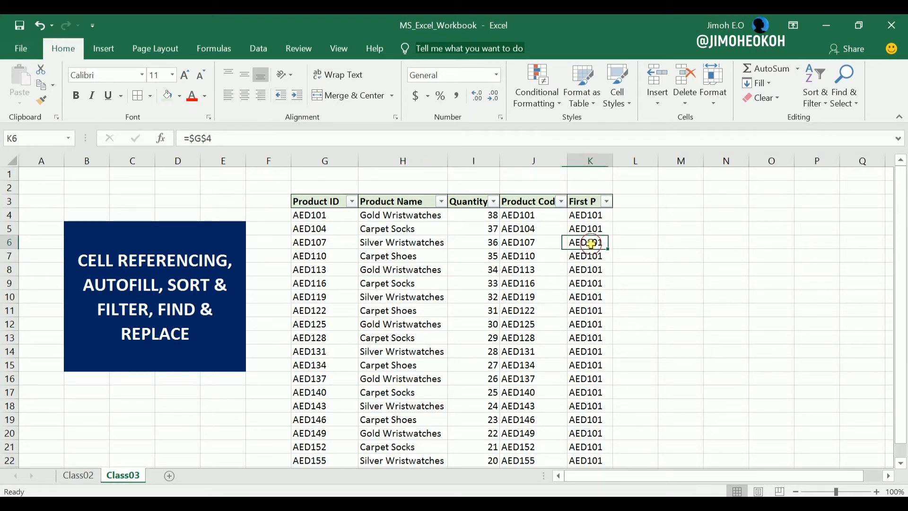
left_click(438, 258)
left_click_drag(318, 216, 607, 303)
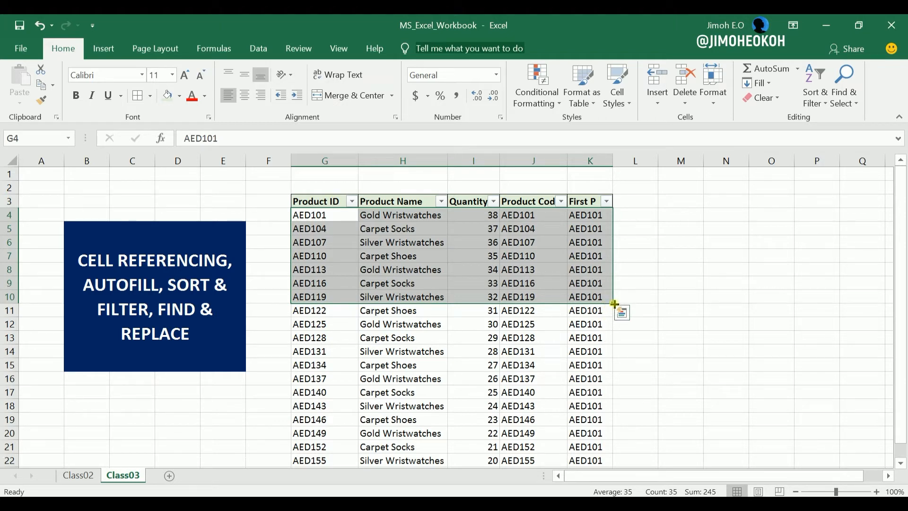
left_click(333, 378)
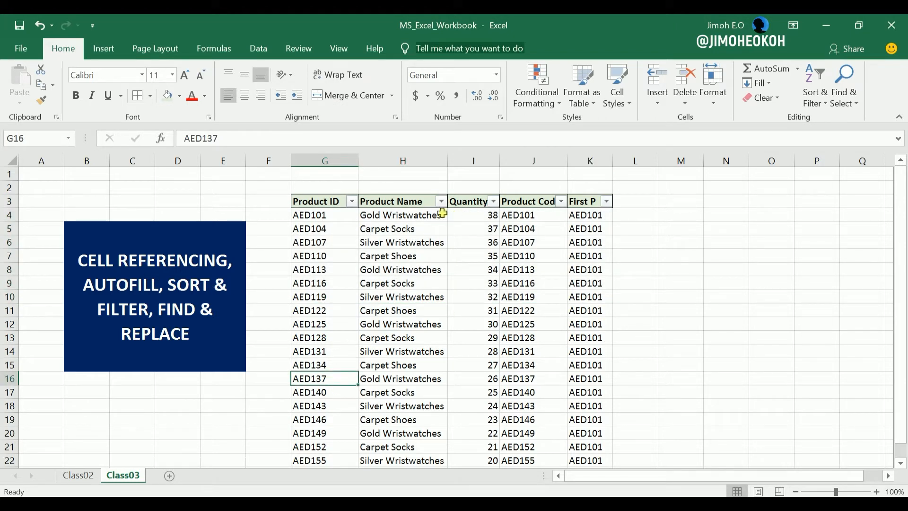
left_click(352, 202)
left_click(452, 264)
left_click(413, 284)
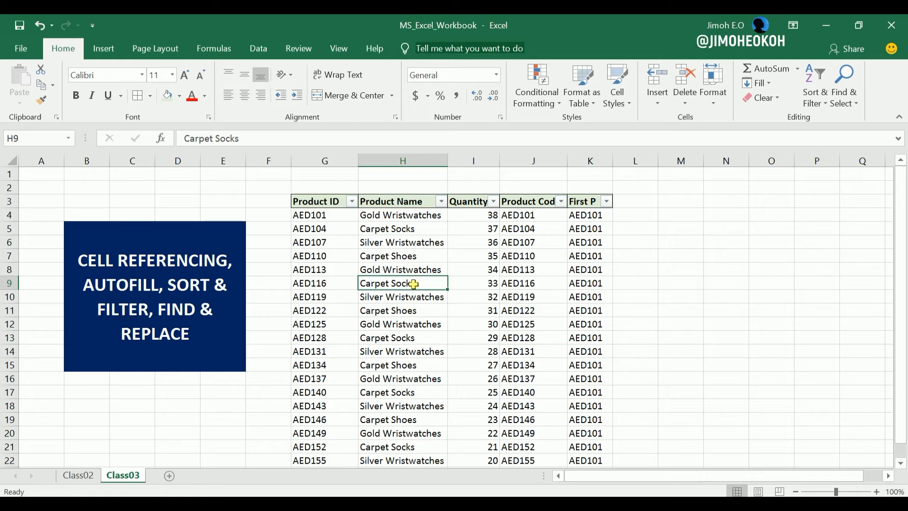
left_click(402, 256)
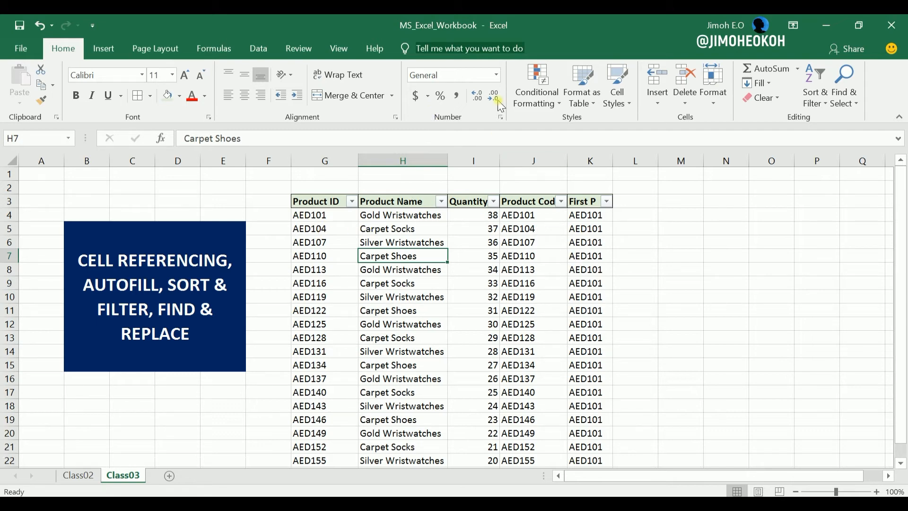
left_click(498, 75)
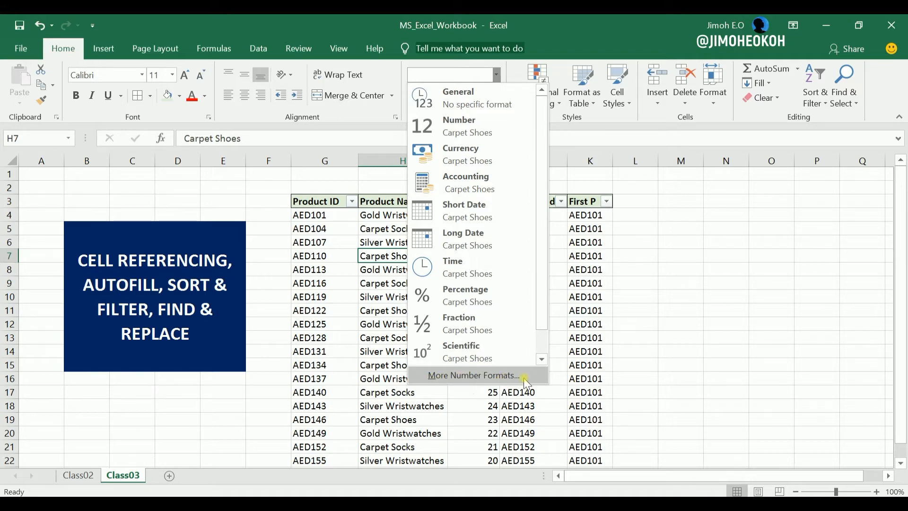
left_click(586, 331)
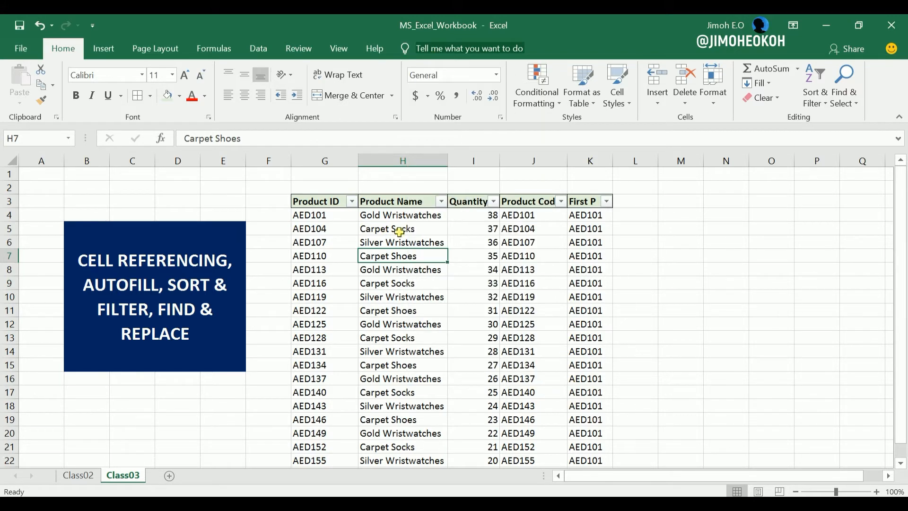
Step: Save the workbook
left_click(20, 26)
left_click(425, 240)
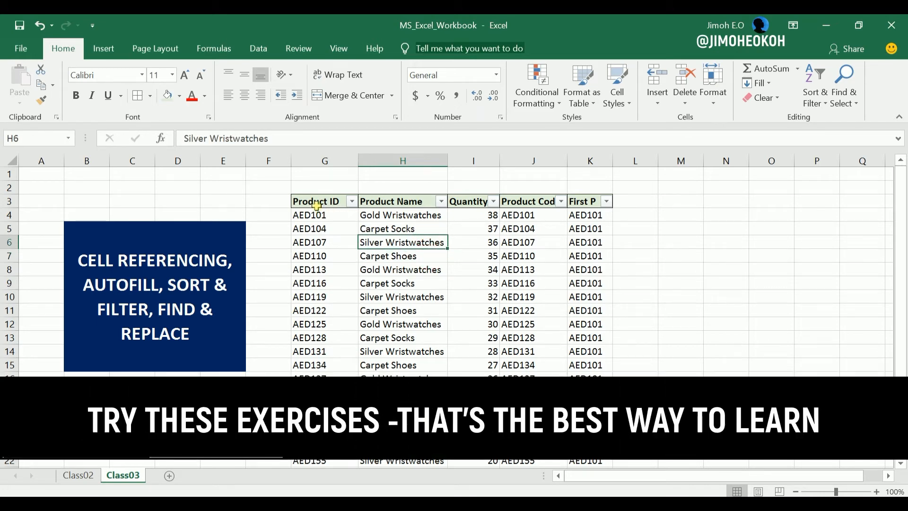